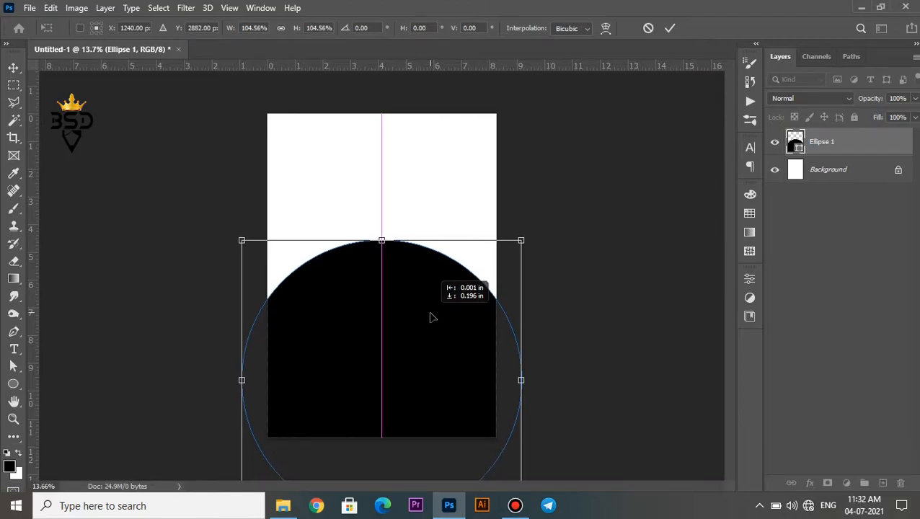
# Commit the black ellipse's enlarged size and its horizontally centred position over the lower half of the page.
pyautogui.press('Return')
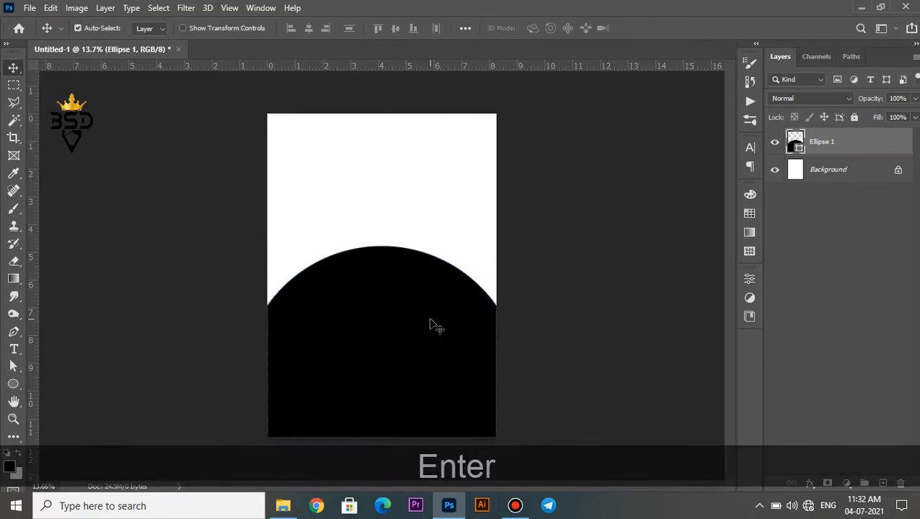
pyautogui.scroll(2, 429, 322)
pyautogui.press('space')
pyautogui.scroll(-2, 397, 309)
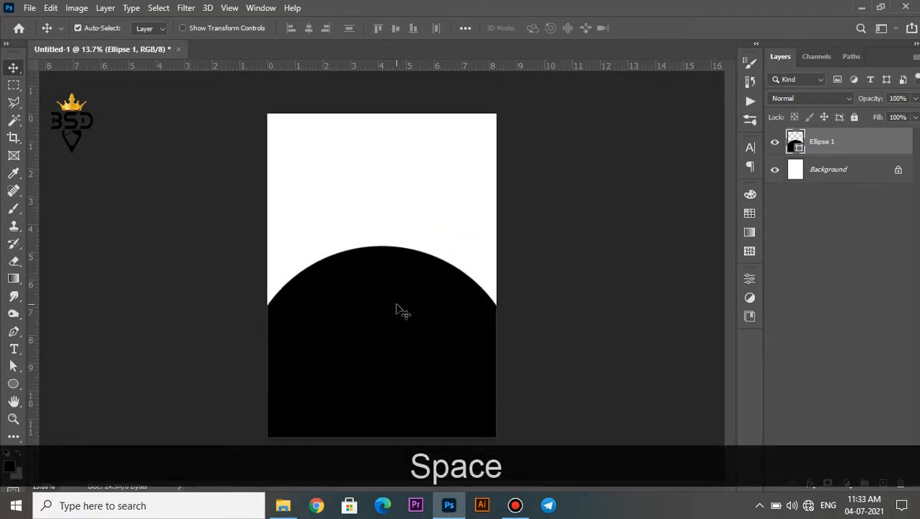
# Add a radial gradient overlay to the ellipse and use dark brown 500f00 for the gradient's first colour stop.
pyautogui.click(810, 483)
pyautogui.click(846, 444)
pyautogui.moveTo(585, 158); pyautogui.dragTo(677, 126)
pyautogui.click(735, 207)
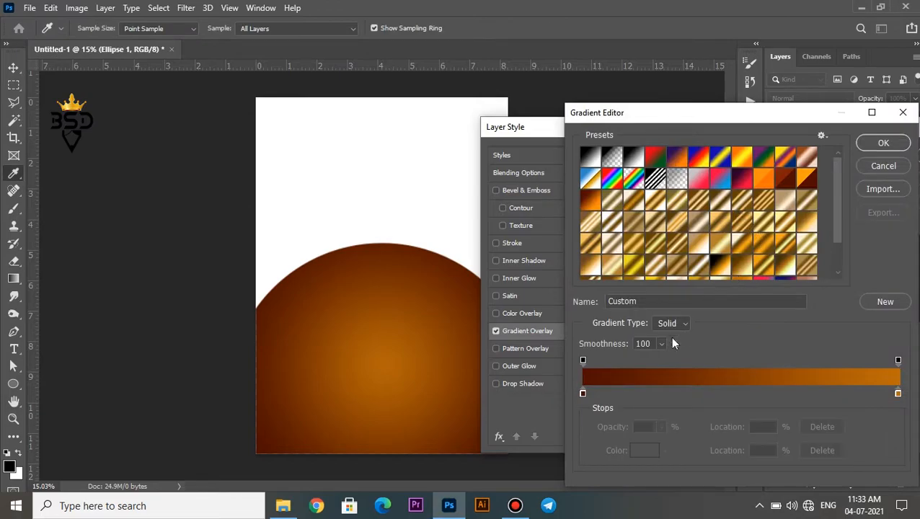
pyautogui.click(583, 394)
pyautogui.click(651, 450)
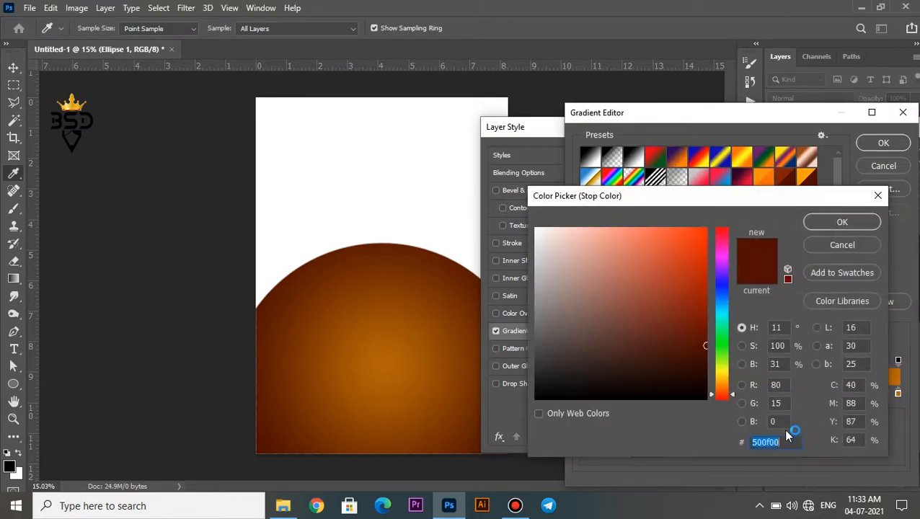
pyautogui.click(840, 223)
# Use orange bc6b03 for the gradient's end colour stop and apply the reversed radial overlay at 95% opacity.
pyautogui.click(897, 393)
pyautogui.click(649, 452)
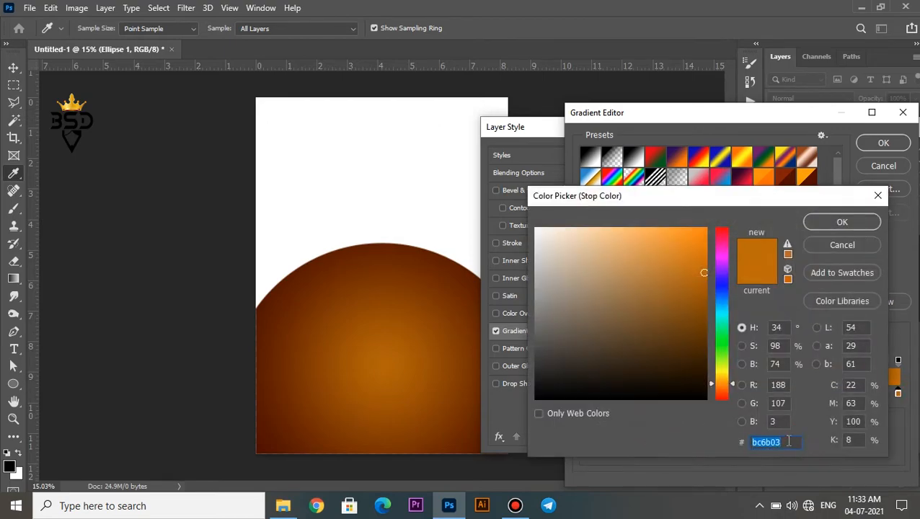
pyautogui.click(826, 225)
pyautogui.click(886, 145)
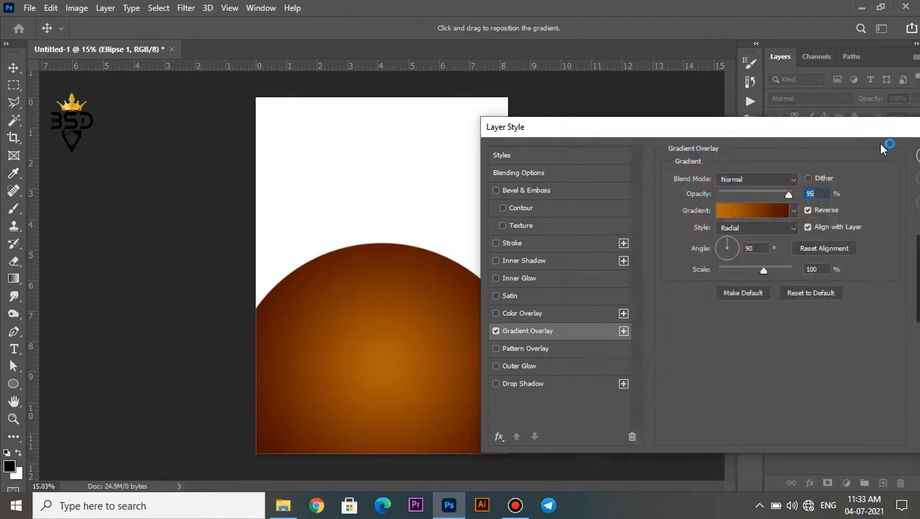
pyautogui.moveTo(742, 116); pyautogui.dragTo(670, 119)
pyautogui.click(892, 159)
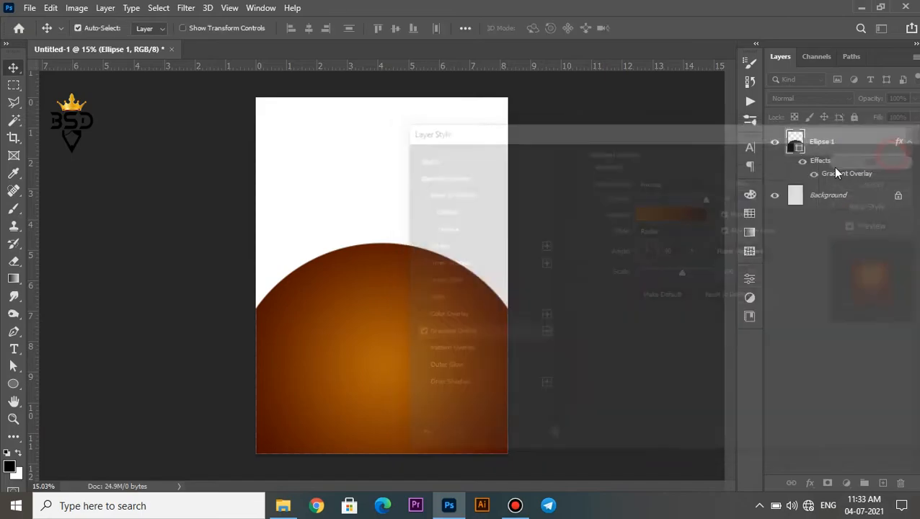
pyautogui.hotkey('ctrl', '0')
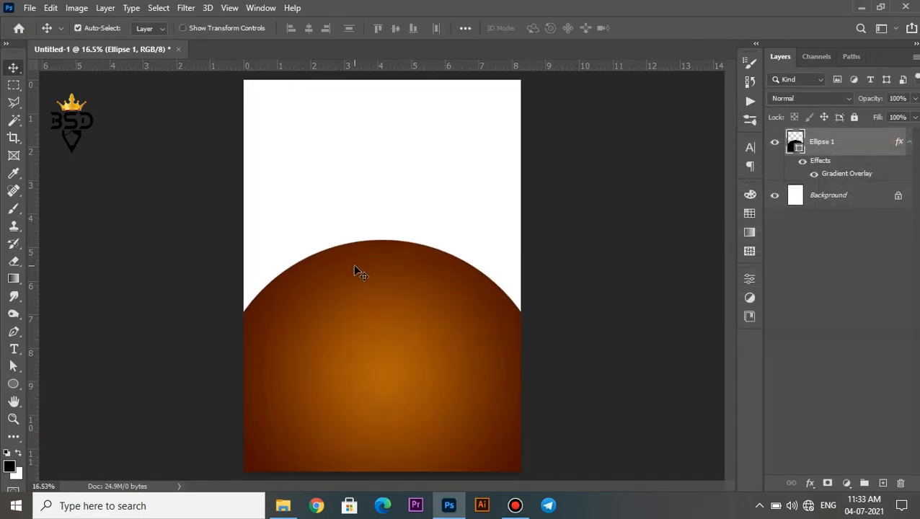
# Add a gradient fill layer directly above the Background and remove the gradient's end colour stop.
pyautogui.click(828, 196)
pyautogui.click(849, 483)
pyautogui.click(840, 263)
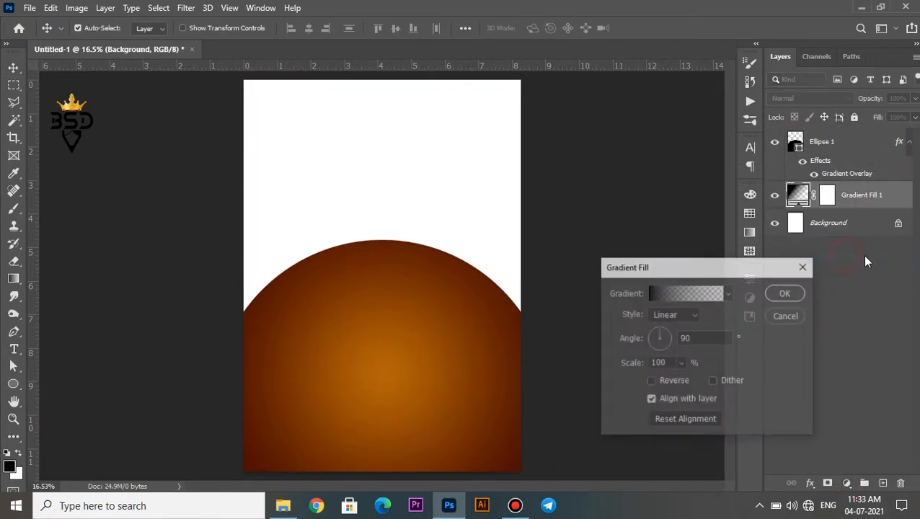
pyautogui.click(665, 295)
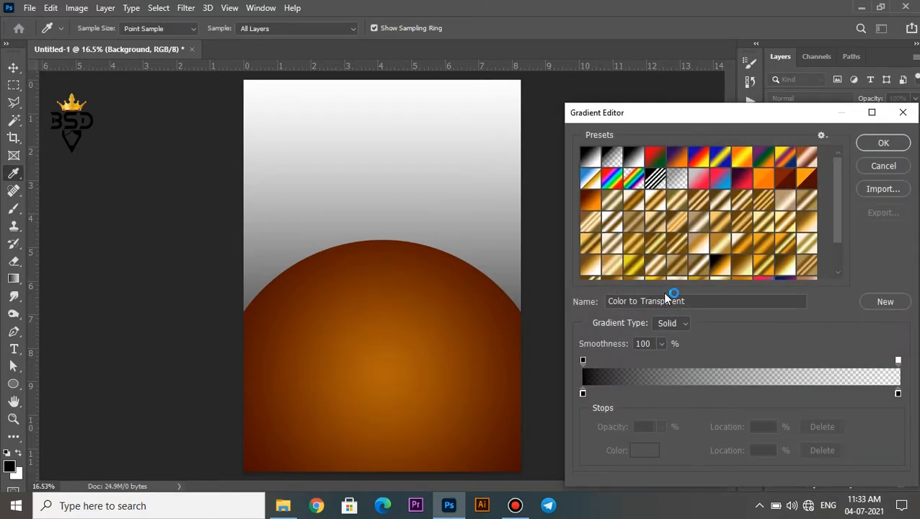
pyautogui.moveTo(898, 395); pyautogui.dragTo(912, 330)
# Recolour the gradient's remaining stop with the orange sampled from the middle of the brown circle.
pyautogui.click(585, 393)
pyautogui.click(644, 449)
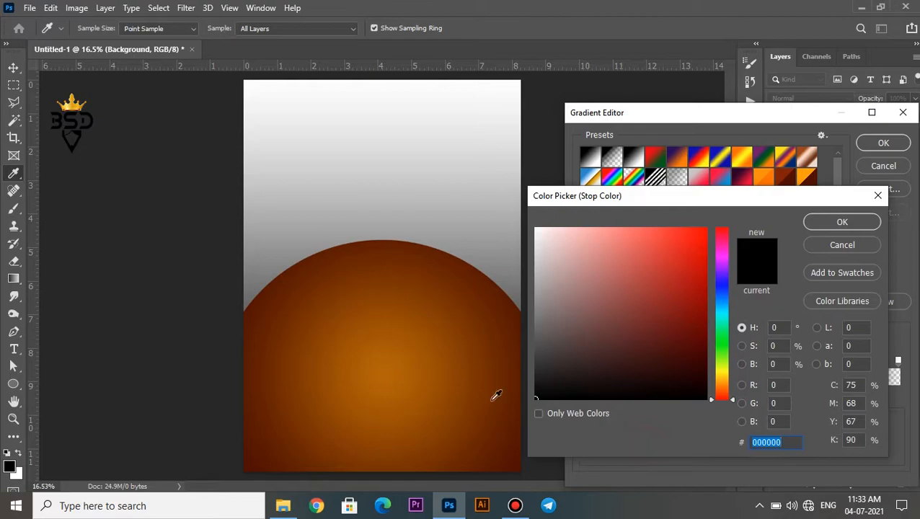
pyautogui.click(374, 364)
pyautogui.click(836, 220)
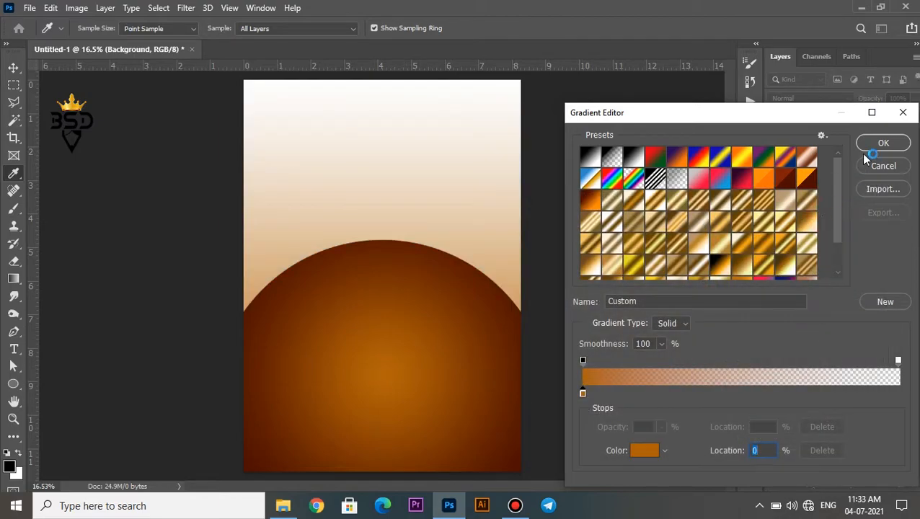
pyautogui.click(871, 147)
# Make the gradient fill radial and reversed, shift its white centre up above the circle, and enlarge its scale.
pyautogui.click(674, 314)
pyautogui.click(664, 329)
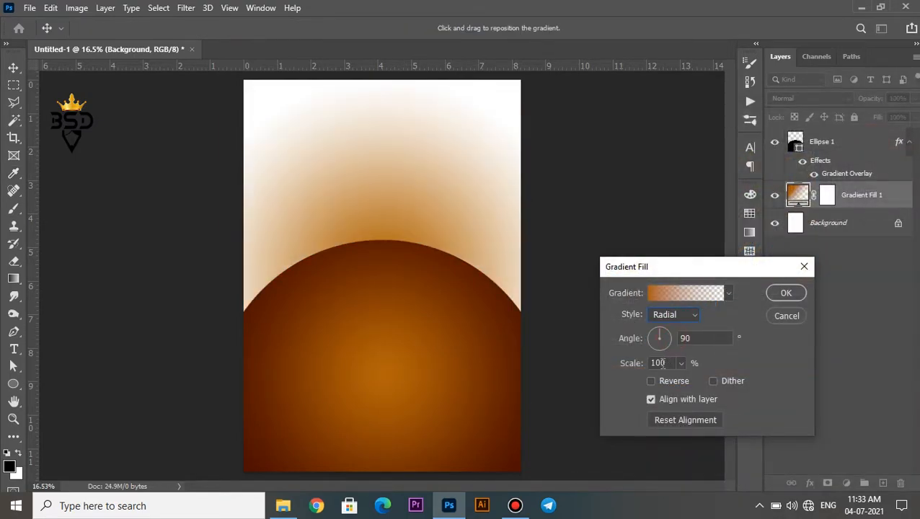
pyautogui.click(660, 382)
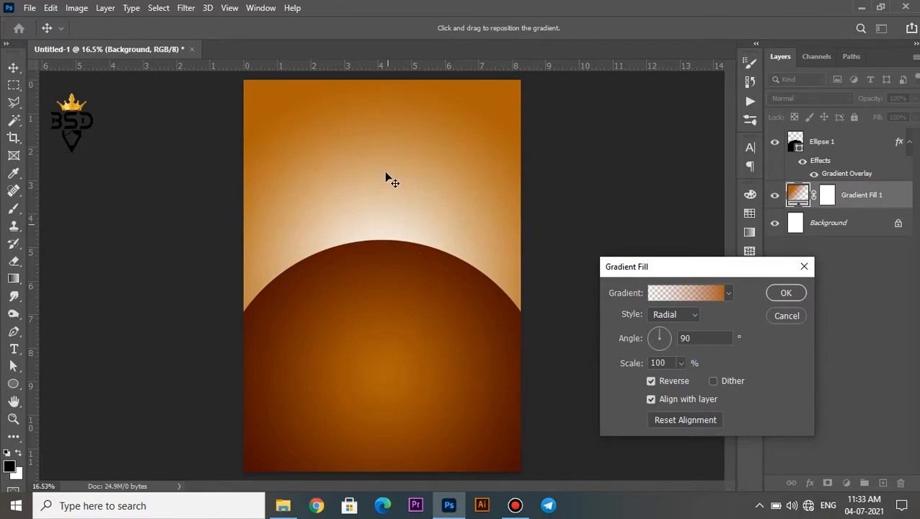
pyautogui.moveTo(386, 173); pyautogui.dragTo(386, 165)
pyautogui.click(681, 364)
pyautogui.moveTo(681, 379); pyautogui.dragTo(683, 379)
pyautogui.click(786, 293)
pyautogui.hotkey('ctrl', '-')
pyautogui.hotkey('ctrl', '+')
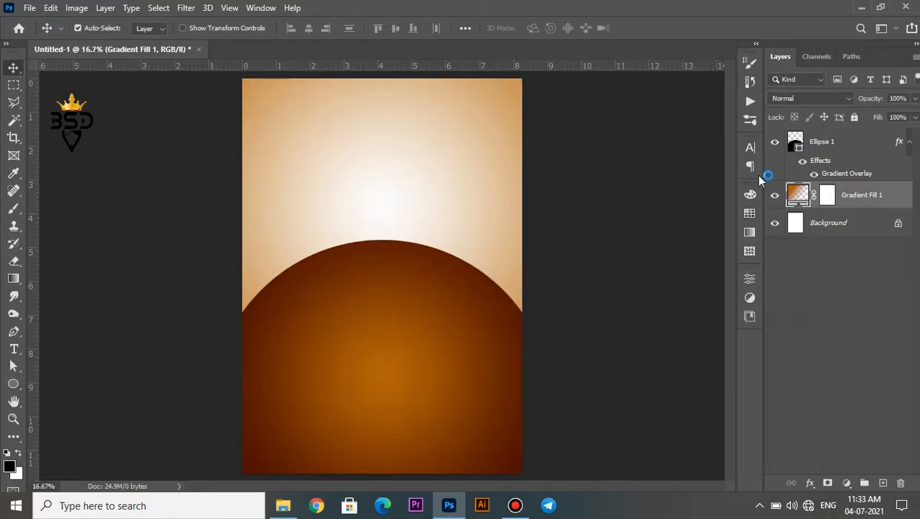
# Add a black Multiply inner shadow to Ellipse 1 with 47% opacity, 19 px distance and 81 px size.
pyautogui.click(817, 144)
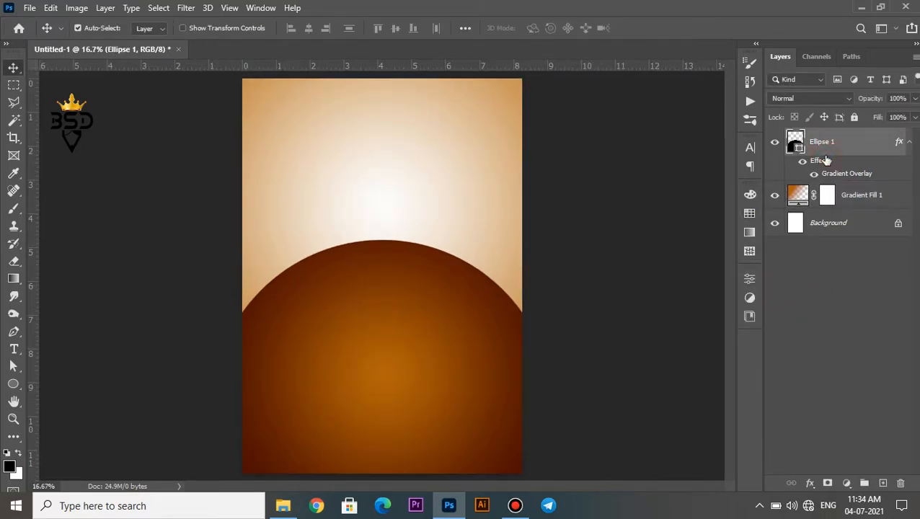
pyautogui.doubleClick(822, 160)
pyautogui.click(436, 262)
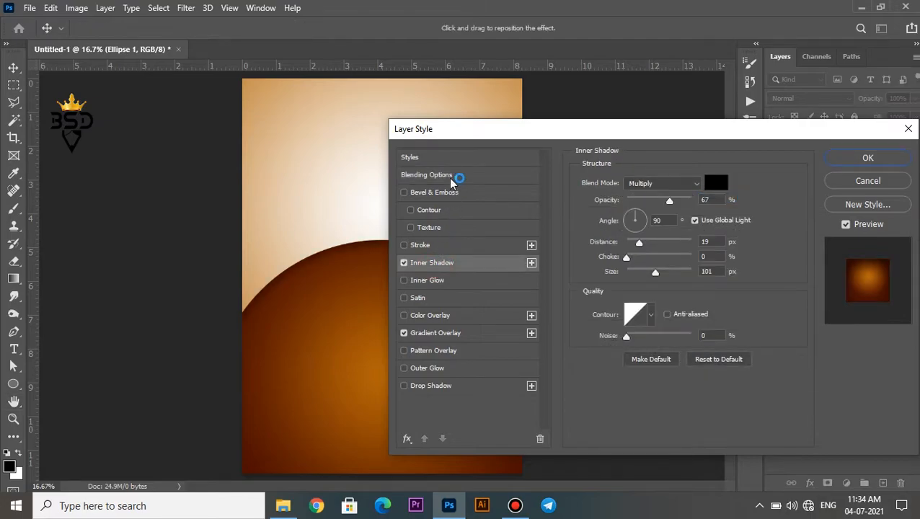
pyautogui.moveTo(454, 136); pyautogui.dragTo(556, 143)
pyautogui.scroll(3, 349, 292)
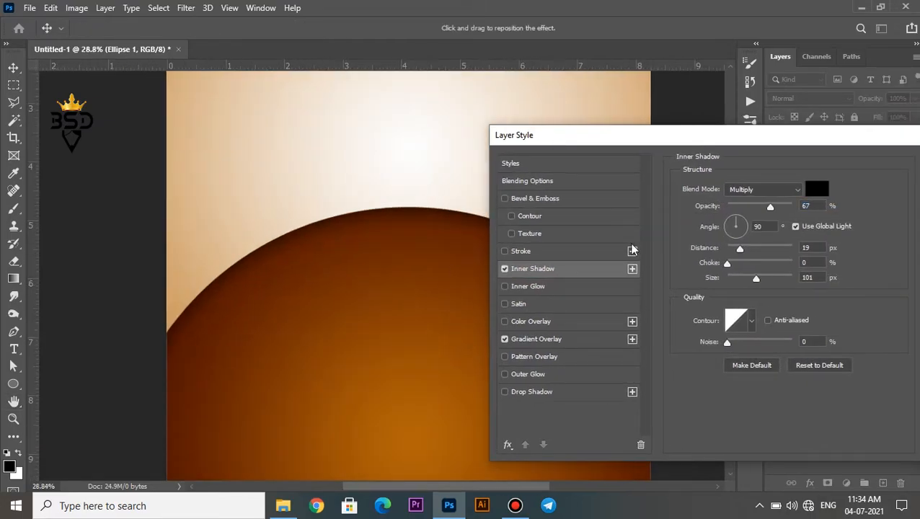
pyautogui.click(755, 280)
pyautogui.moveTo(793, 144); pyautogui.dragTo(654, 155)
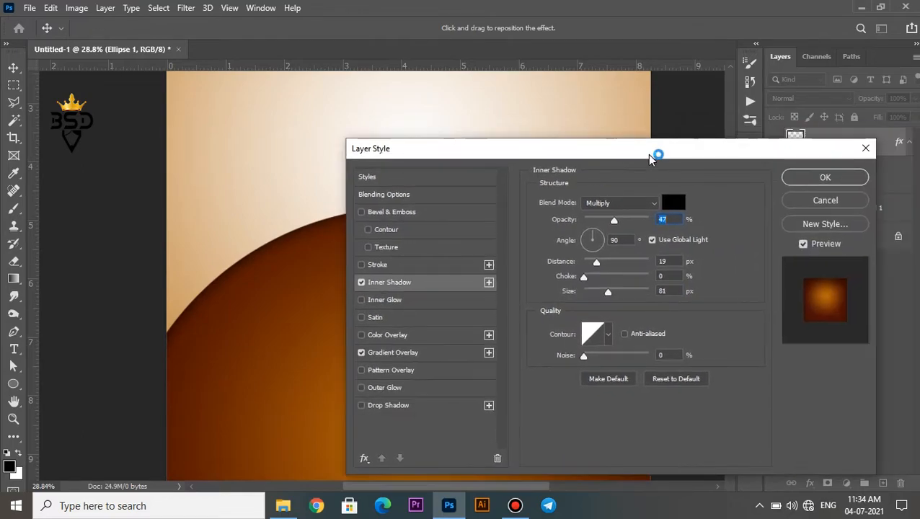
pyautogui.click(819, 180)
pyautogui.scroll(-2, 443, 238)
pyautogui.scroll(-1, 441, 241)
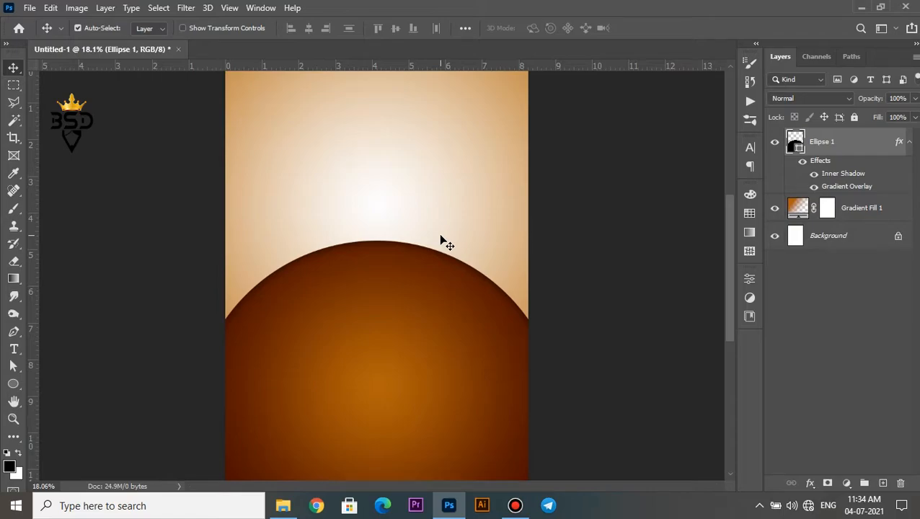
pyautogui.scroll(-1, 443, 241)
# Place the chicken image from the Card folder over the brown circle, scaled to about 30.10%.
pyautogui.click(290, 509)
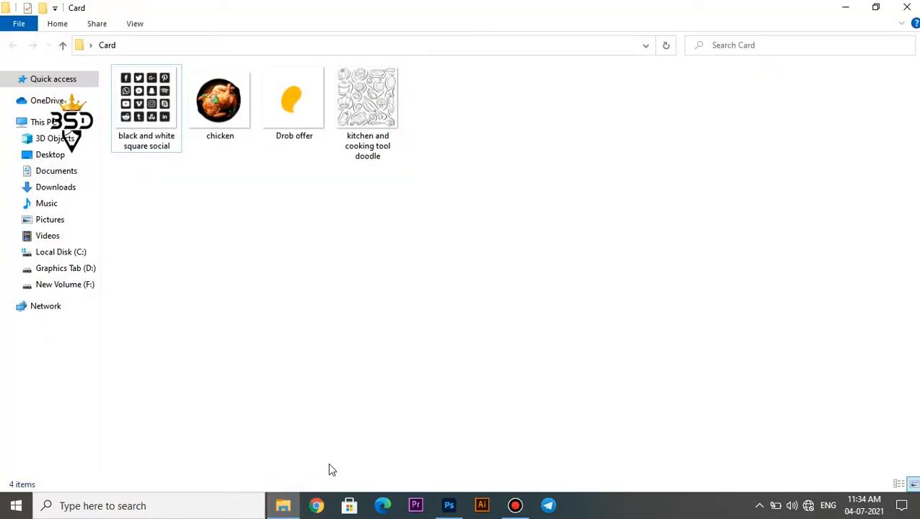
pyautogui.click(201, 121)
pyautogui.moveTo(193, 158); pyautogui.dragTo(399, 381)
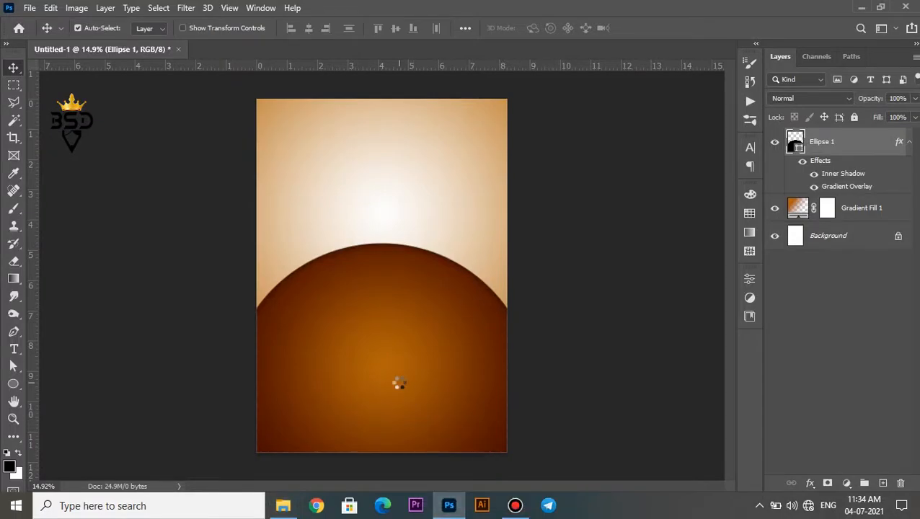
pyautogui.moveTo(412, 240); pyautogui.dragTo(404, 323)
pyautogui.moveTo(499, 245); pyautogui.dragTo(472, 271)
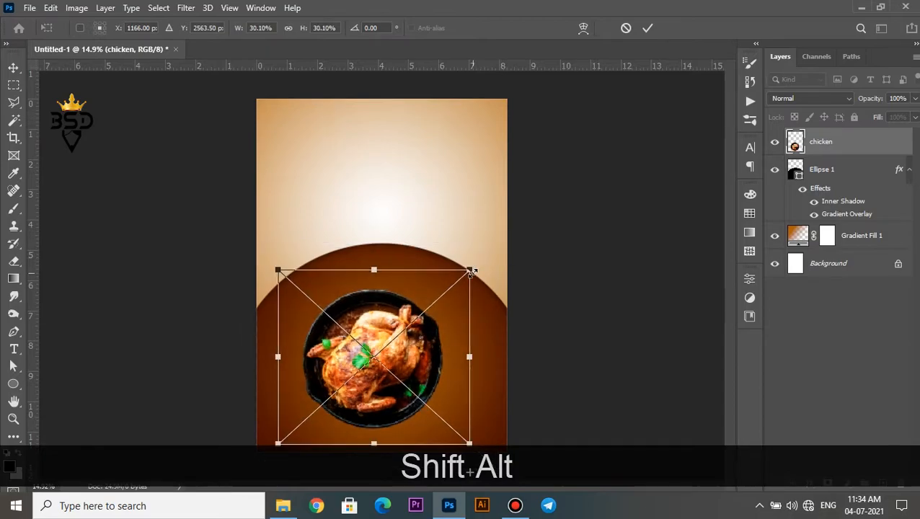
pyautogui.press('Return')
# Centre the chicken image horizontally within the brown circle and scale it down slightly.
pyautogui.scroll(4, 360, 354)
pyautogui.press('space')
pyautogui.moveTo(359, 366); pyautogui.dragTo(366, 321)
pyautogui.hotkey('ctrl', 't')
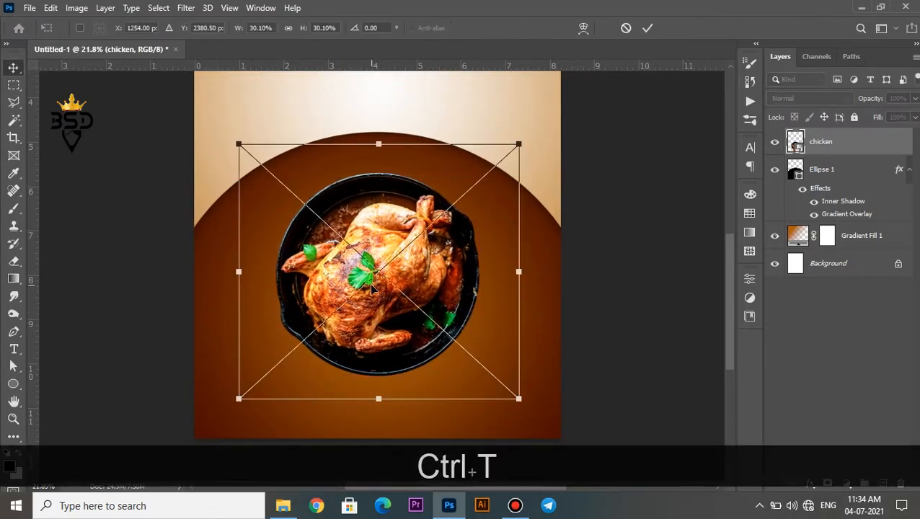
pyautogui.scroll(-3, 370, 286)
pyautogui.moveTo(489, 248); pyautogui.dragTo(481, 257)
pyautogui.press('Return')
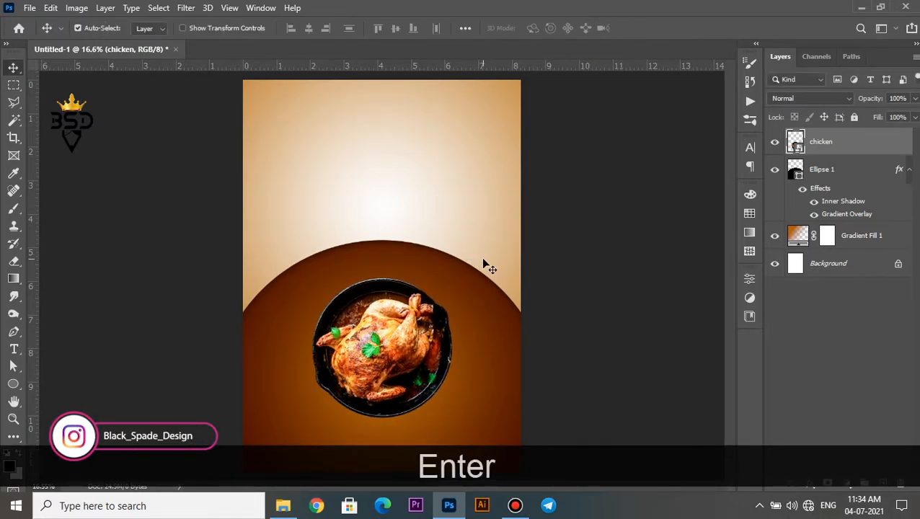
# Select the chicken and Ellipse 1 layers together and nudge both slightly upward.
pyautogui.scroll(2, 384, 390)
pyautogui.moveTo(385, 383); pyautogui.dragTo(377, 284)
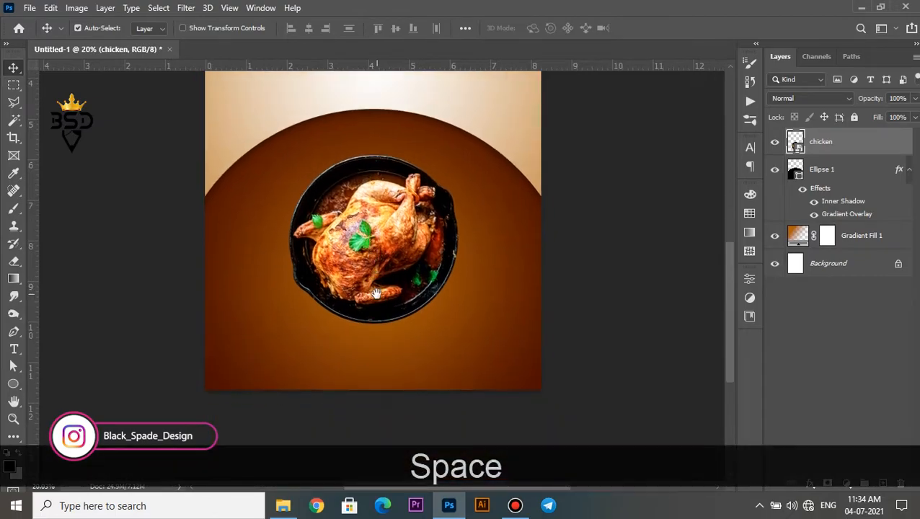
pyautogui.scroll(-2, 378, 286)
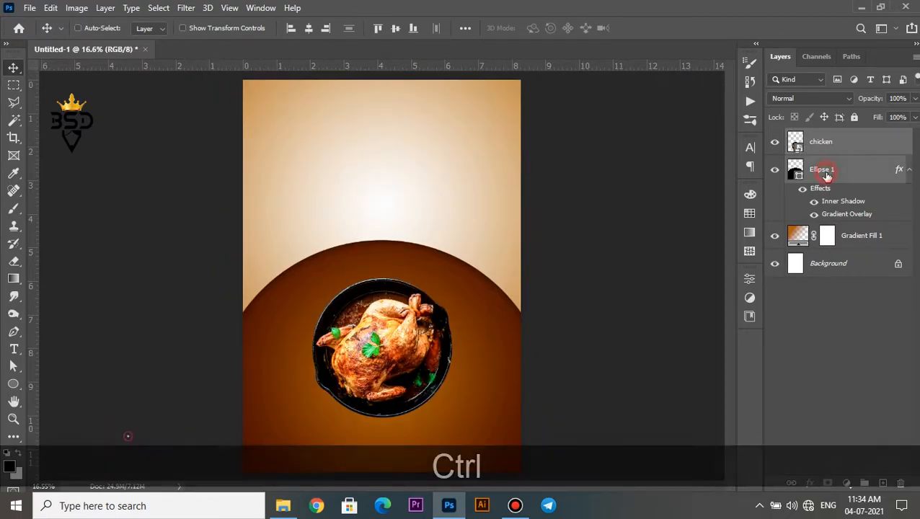
pyautogui.press('Up')
pyautogui.press('Up')
pyautogui.press('Up')
pyautogui.press('Up')
pyautogui.press('Up')
pyautogui.press('Up')
pyautogui.press('Up')
pyautogui.press('Up')
pyautogui.press('Up')
pyautogui.press('Up')
pyautogui.press('Up')
pyautogui.press('Up')
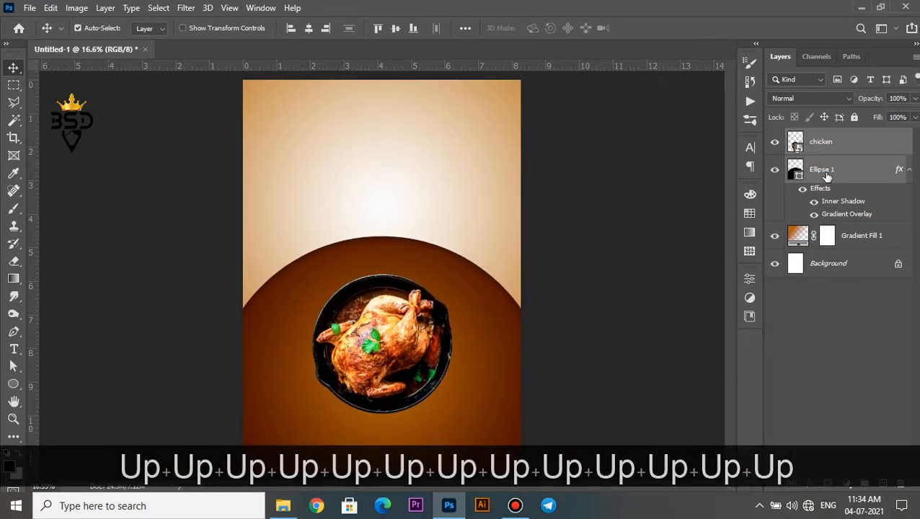
# Scale only the chicken image to about 29.05% and nudge it up closer to the circle's upper edge.
pyautogui.scroll(1, 418, 345)
pyautogui.rightClick(408, 344)
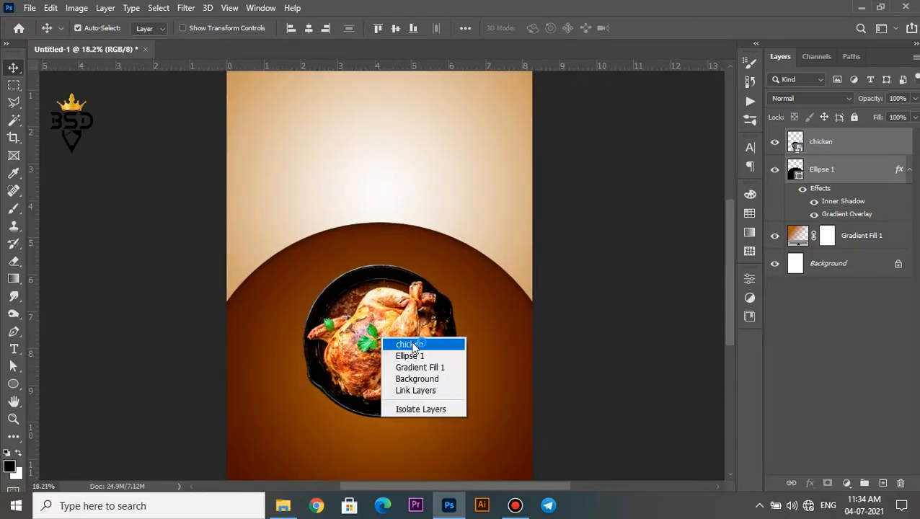
pyautogui.click(416, 347)
pyautogui.hotkey('ctrl', 't')
pyautogui.moveTo(480, 240); pyautogui.dragTo(501, 240)
pyautogui.press('Up')
pyautogui.press('Up')
pyautogui.press('Up')
pyautogui.press('Up')
pyautogui.press('Up')
pyautogui.press('Up')
pyautogui.press('Up')
pyautogui.press('Up')
pyautogui.press('Up')
pyautogui.press('Up')
pyautogui.press('Up')
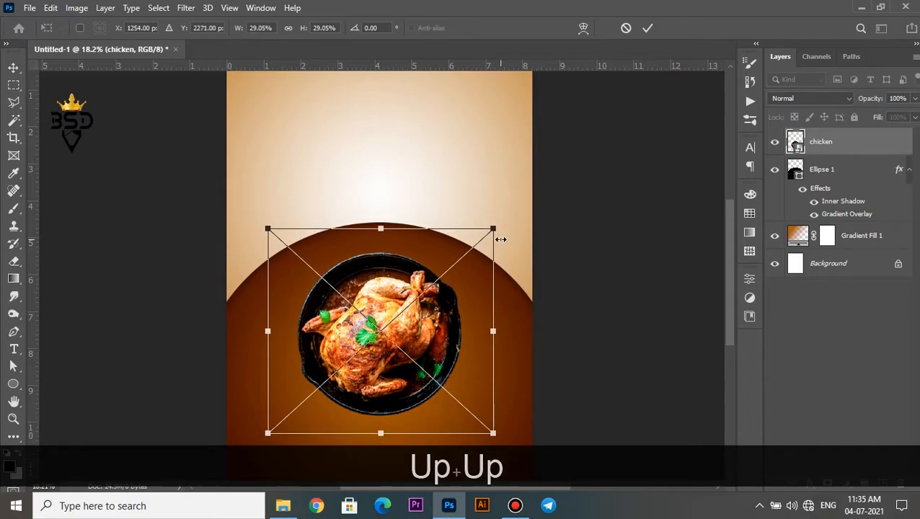
pyautogui.press('Return')
pyautogui.scroll(-2, 429, 332)
pyautogui.scroll(2, 428, 332)
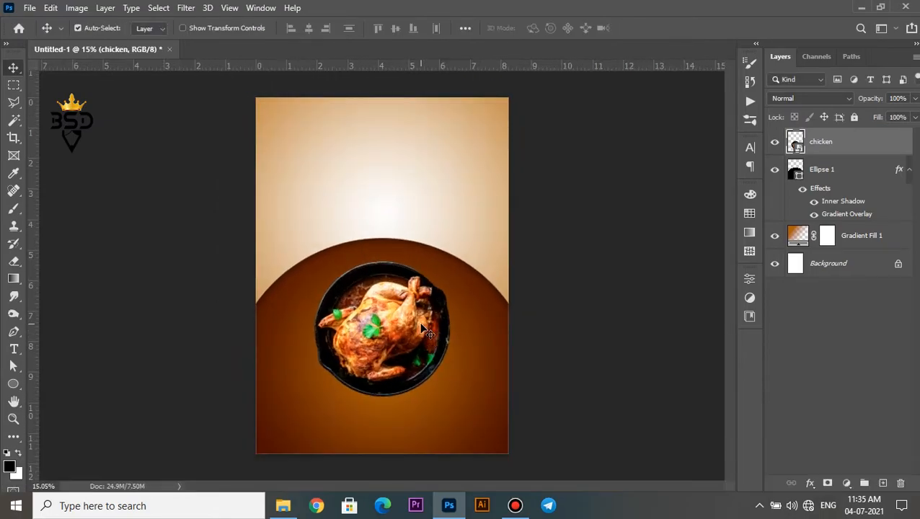
# Add a black drop shadow to the chicken layer with 45% opacity, 22 px distance and 49 px size.
pyautogui.click(816, 483)
pyautogui.click(837, 469)
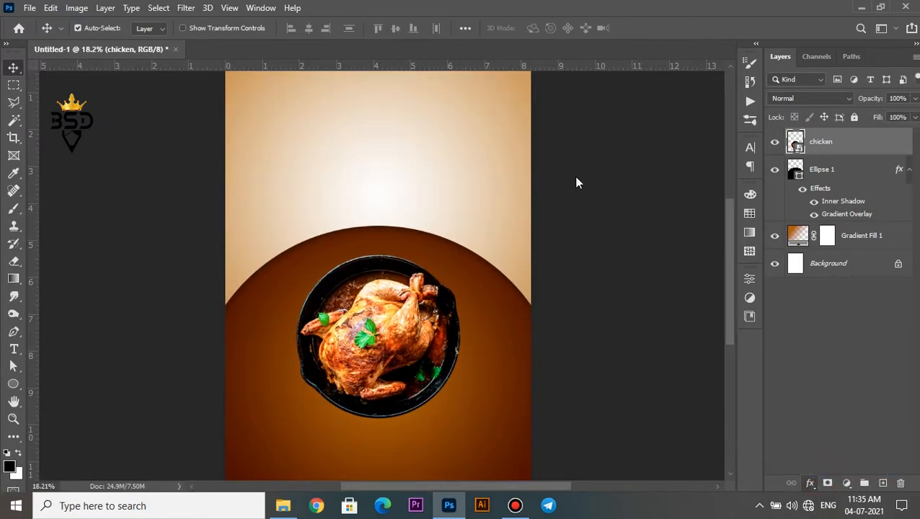
pyautogui.moveTo(496, 160); pyautogui.dragTo(635, 153)
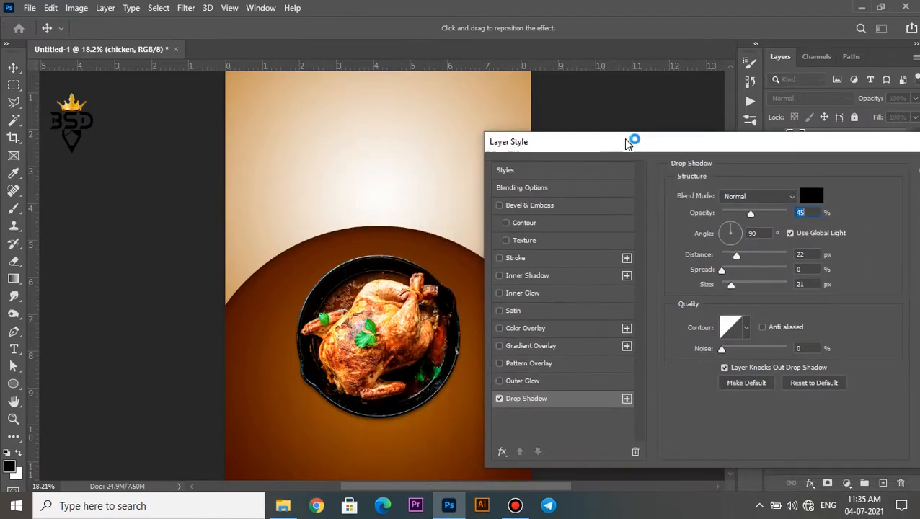
pyautogui.click(738, 288)
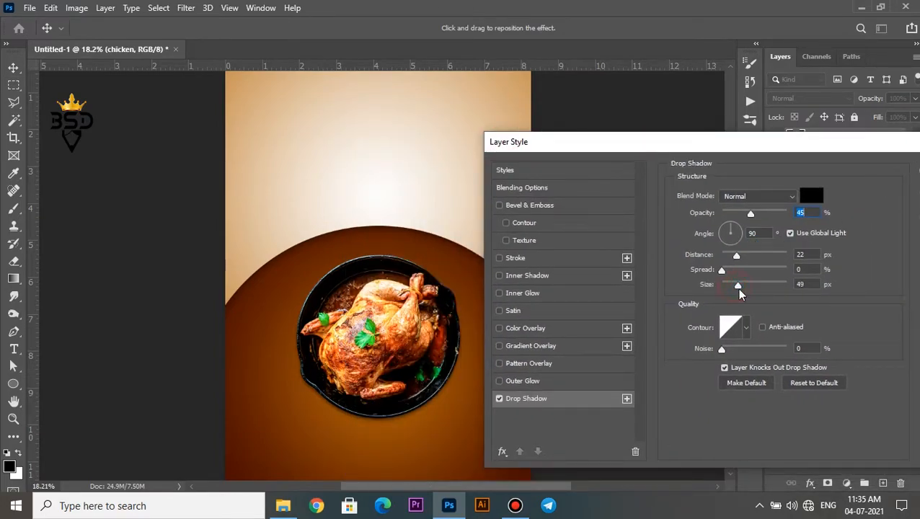
pyautogui.moveTo(858, 141); pyautogui.dragTo(801, 141)
pyautogui.click(877, 171)
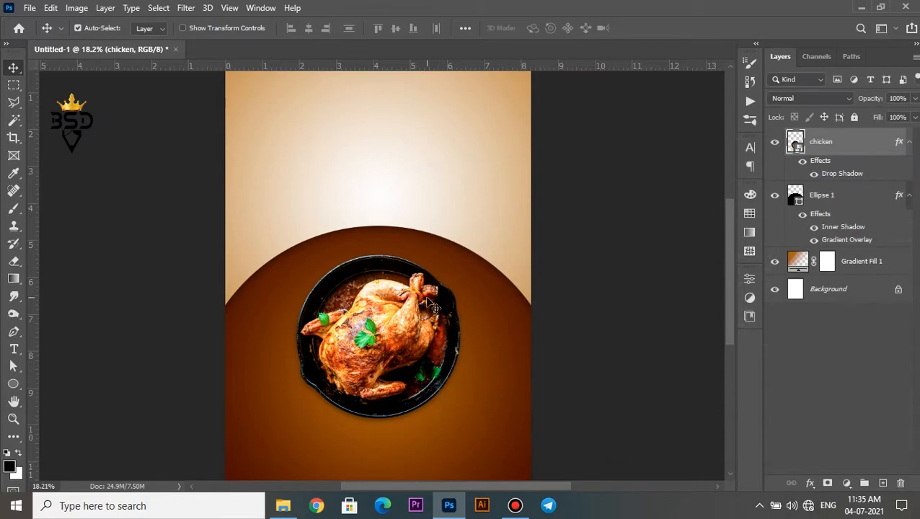
# Place the kitchen and cooking tool doodle image over the flyer's lower part, scaled to about 15.64% to span its full width.
pyautogui.scroll(-2, 397, 290)
pyautogui.scroll(1, 397, 290)
pyautogui.press('space')
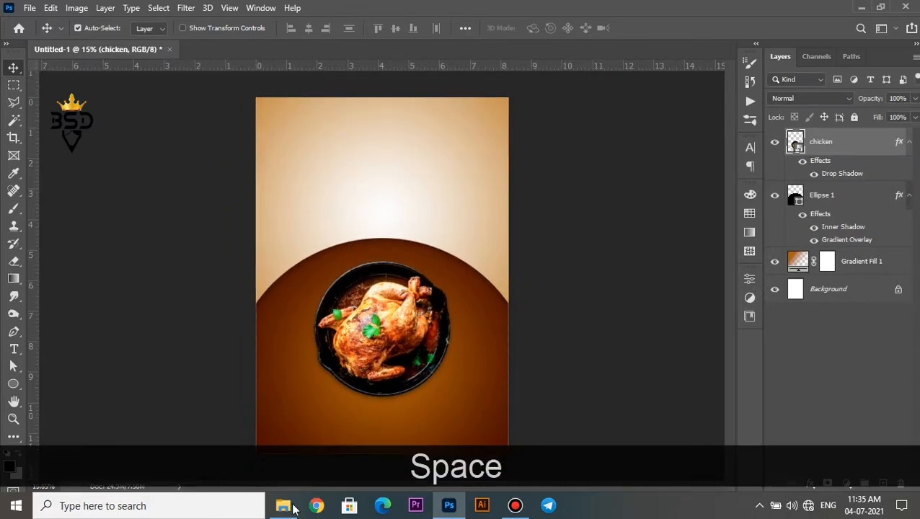
pyautogui.hotkey('alt', 'Tab')
pyautogui.moveTo(393, 130)
pyautogui.mouseDown()
pyautogui.moveTo(382, 193)
pyautogui.moveTo(449, 505)
pyautogui.moveTo(404, 360)
pyautogui.mouseUp()
pyautogui.moveTo(450, 289); pyautogui.dragTo(451, 362)
pyautogui.moveTo(509, 221); pyautogui.dragTo(513, 211)
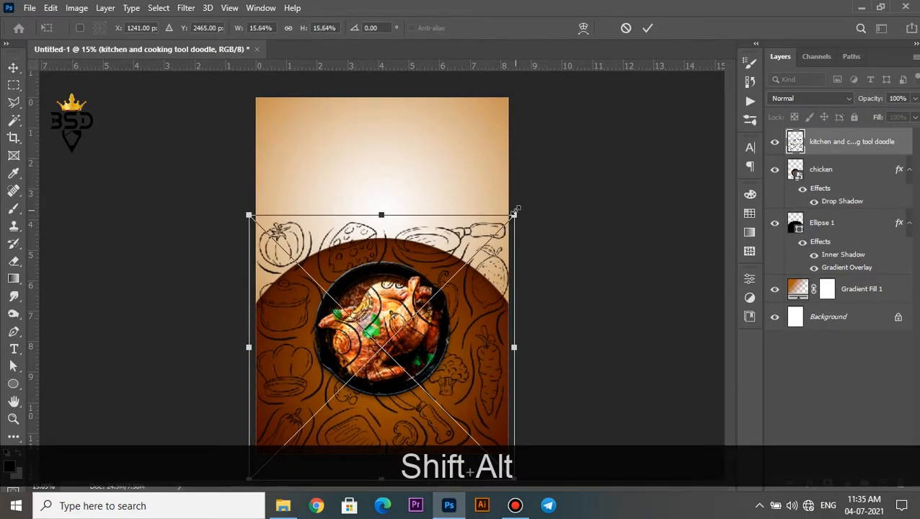
pyautogui.press('Return')
# Move the doodle layer below the chicken and clip it to the Ellipse 1 layer.
pyautogui.moveTo(822, 144); pyautogui.dragTo(830, 207)
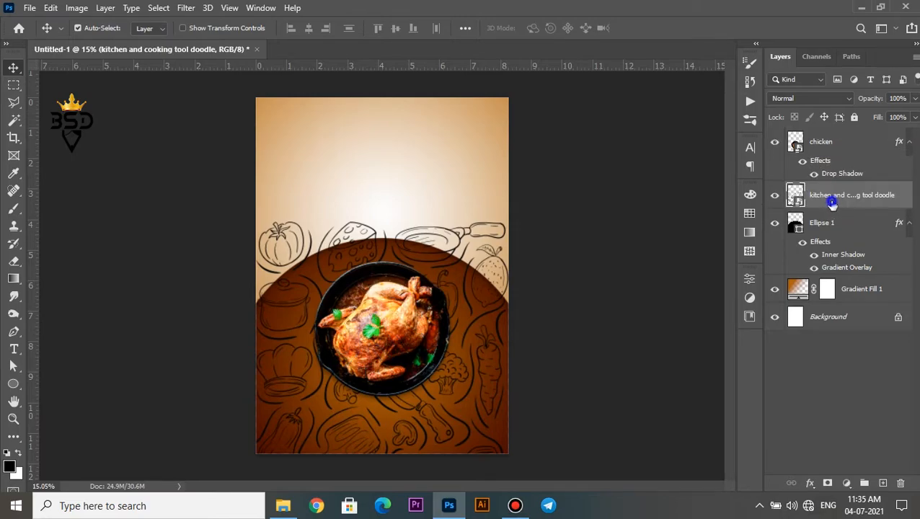
pyautogui.rightClick(831, 203)
pyautogui.click(728, 319)
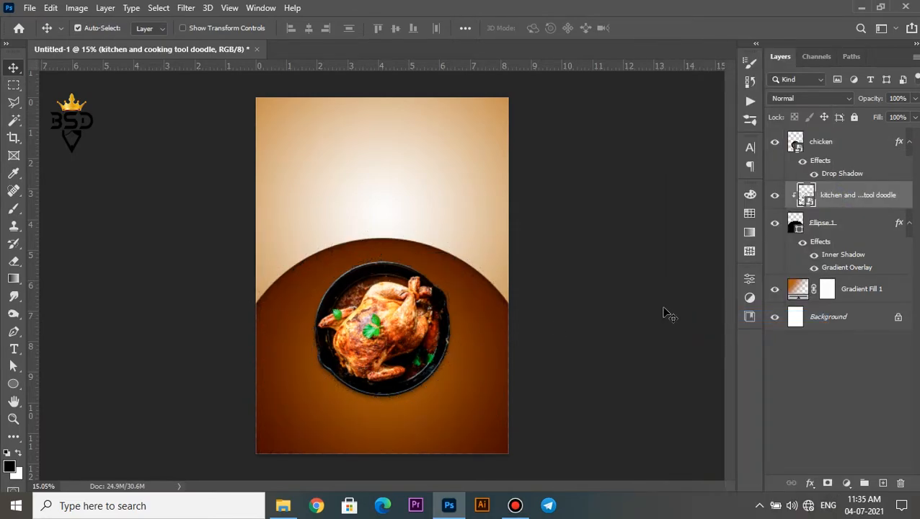
# Convert the Ellipse 1 layer to a smart object so its effects are merged beneath the clipped doodle.
pyautogui.scroll(2, 727, 308)
pyautogui.rightClick(804, 220)
pyautogui.click(730, 187)
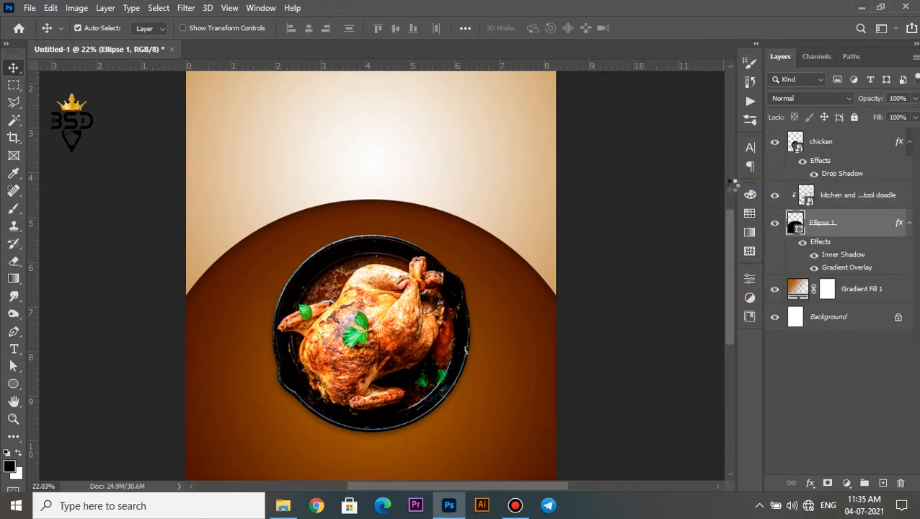
# Reduce the kitchen doodle layer's opacity to 11%.
pyautogui.click(835, 202)
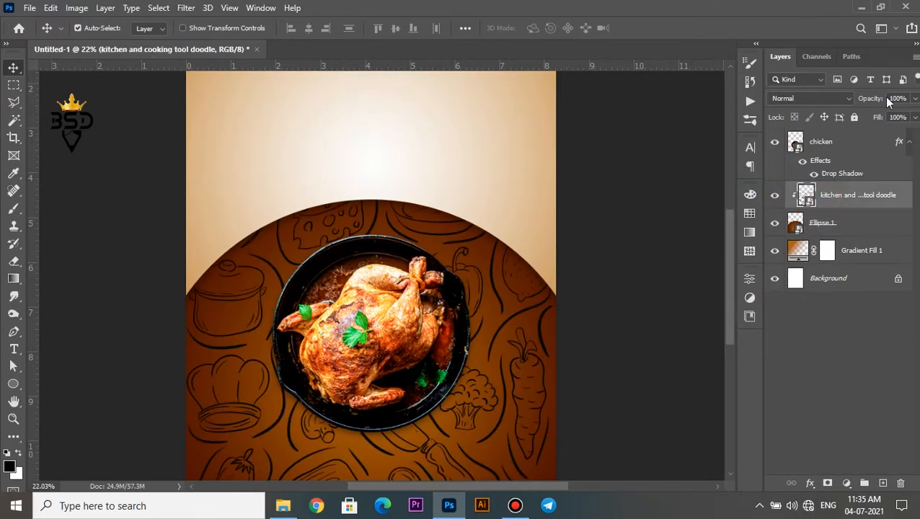
pyautogui.moveTo(851, 101); pyautogui.dragTo(825, 96)
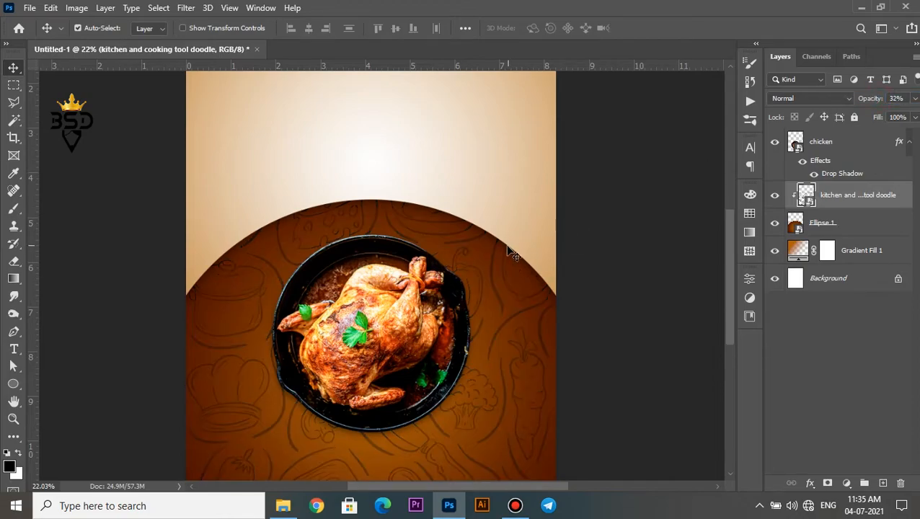
pyautogui.scroll(-1, 445, 296)
pyautogui.scroll(1, 406, 319)
pyautogui.press('space')
pyautogui.moveTo(373, 336); pyautogui.dragTo(391, 269)
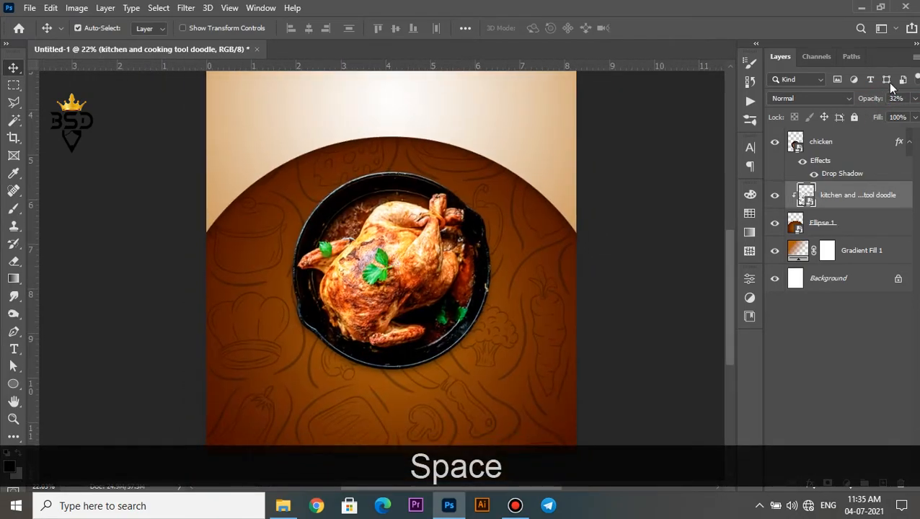
pyautogui.moveTo(858, 99); pyautogui.dragTo(852, 96)
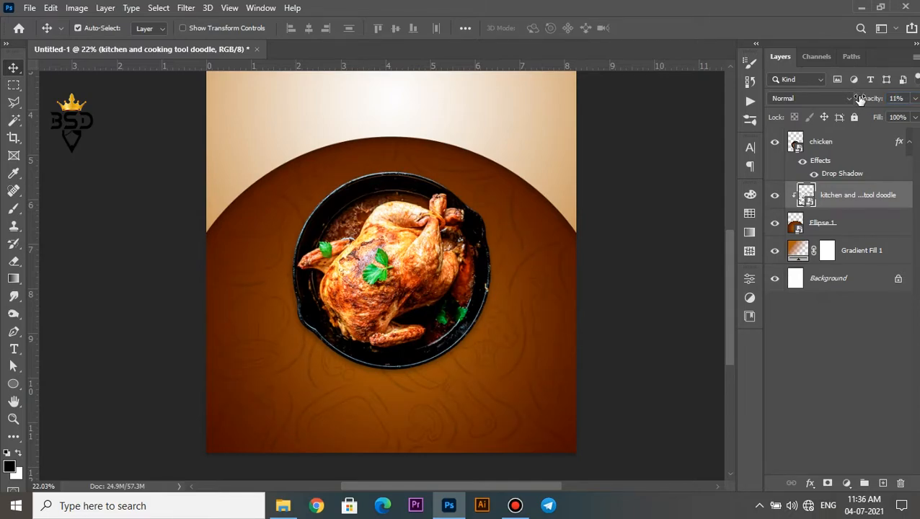
pyautogui.click(278, 312)
pyautogui.scroll(-1, 283, 306)
pyautogui.scroll(1, 352, 328)
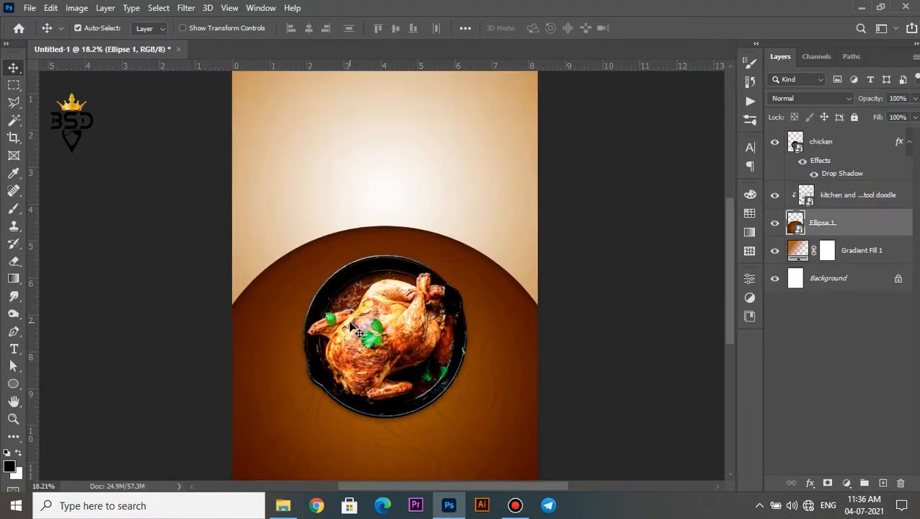
# Add a layer above the chicken and make a small white triangle beside the pan's lower-left edge using a polygonal selection.
pyautogui.press('space')
pyautogui.moveTo(353, 328); pyautogui.dragTo(346, 252)
pyautogui.scroll(1, 360, 275)
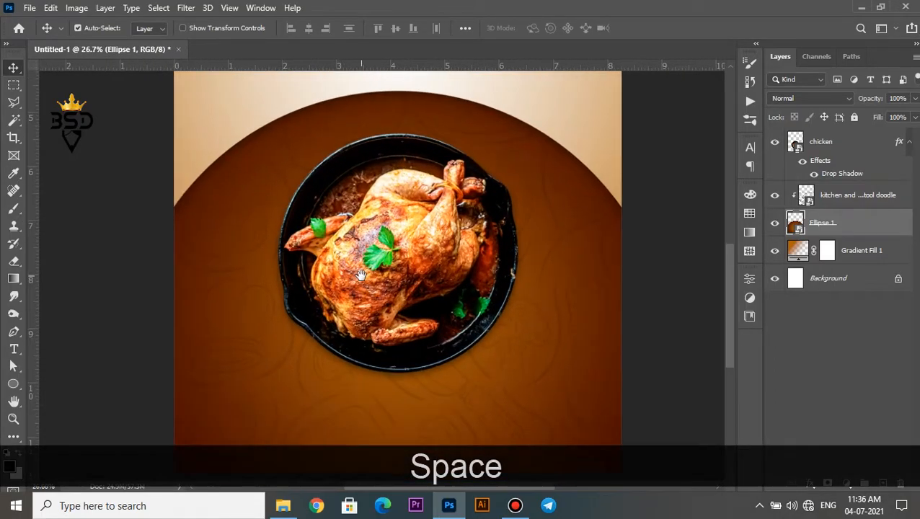
pyautogui.click(18, 107)
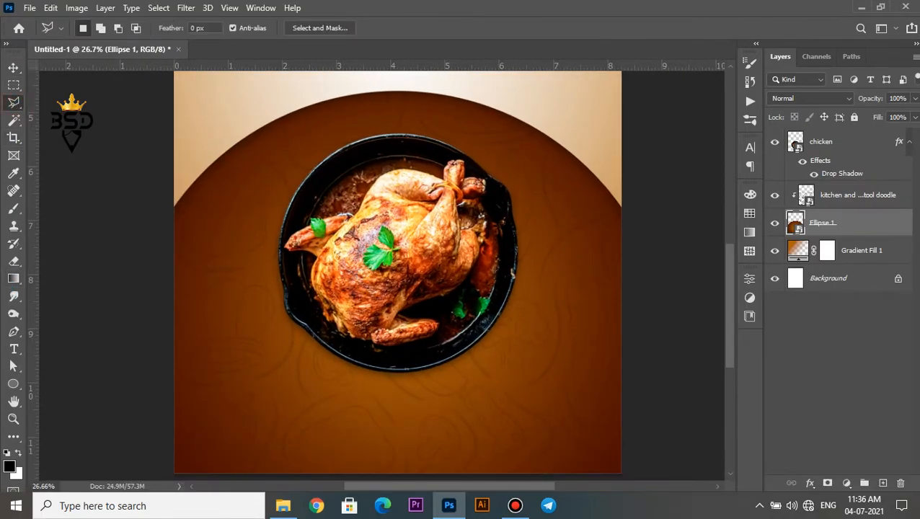
pyautogui.click(864, 140)
pyautogui.click(883, 482)
pyautogui.scroll(2, 270, 310)
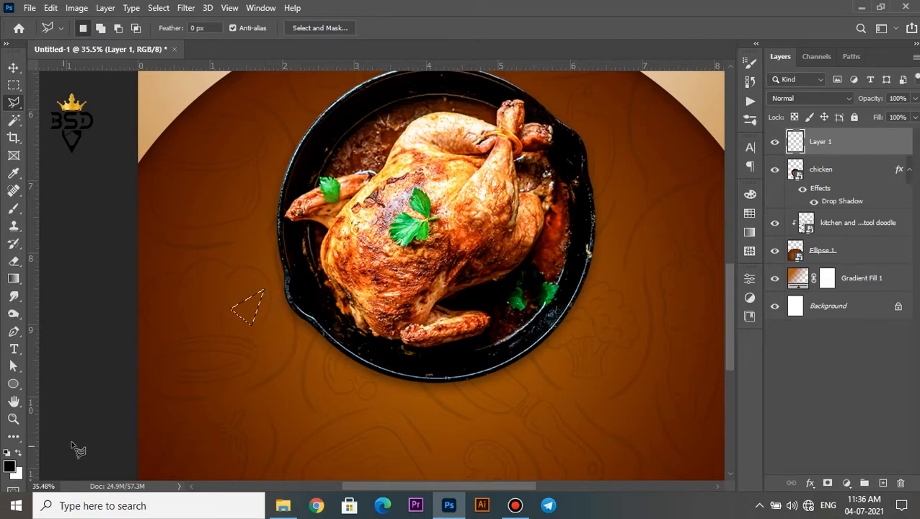
pyautogui.hotkey('ctrl', 'BackSpace')
pyautogui.hotkey('ctrl', 'd')
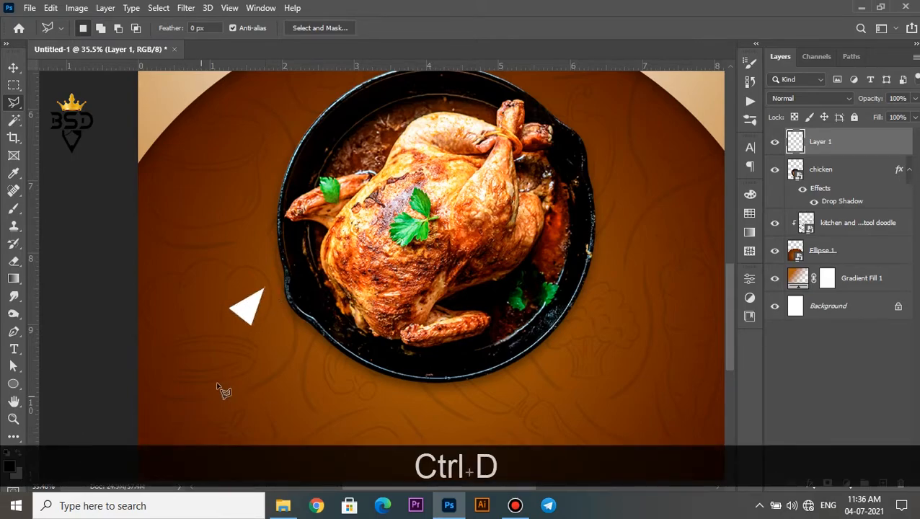
# Outline a second, narrower triangular selection just below and right of the white triangle and add a new layer for it.
pyautogui.scroll(-2, 222, 389)
pyautogui.press('v')
pyautogui.scroll(1, 241, 353)
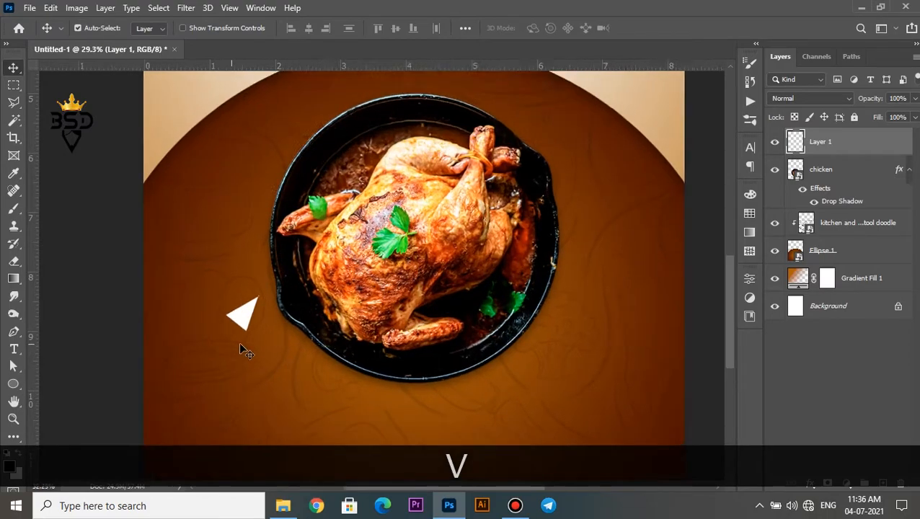
pyautogui.scroll(1, 246, 351)
pyautogui.click(14, 103)
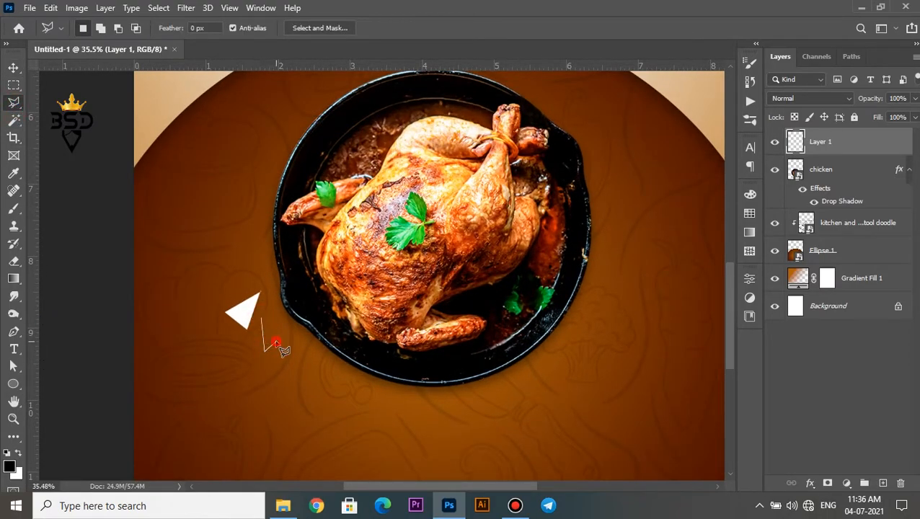
pyautogui.click(261, 317)
pyautogui.click(881, 483)
# Fill the narrow triangular selection with a yellow background colour of hue 52 and clear the selection.
pyautogui.click(18, 475)
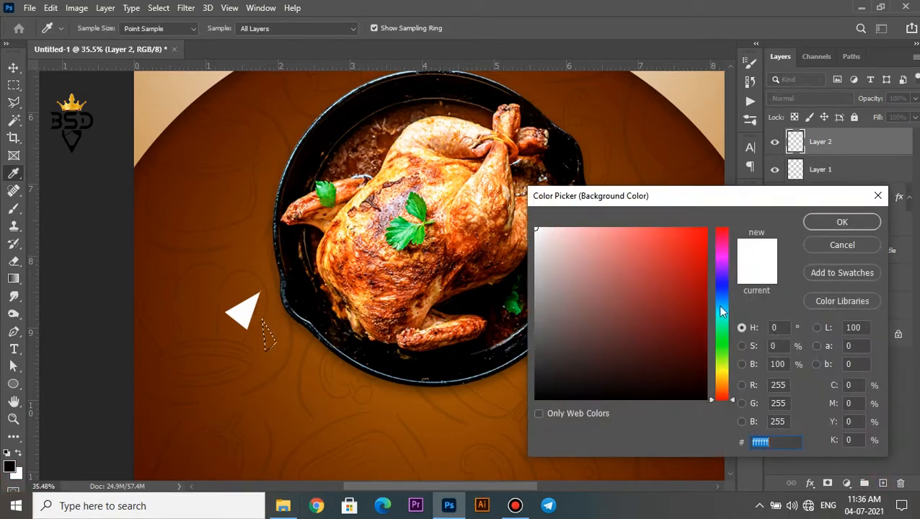
pyautogui.click(723, 372)
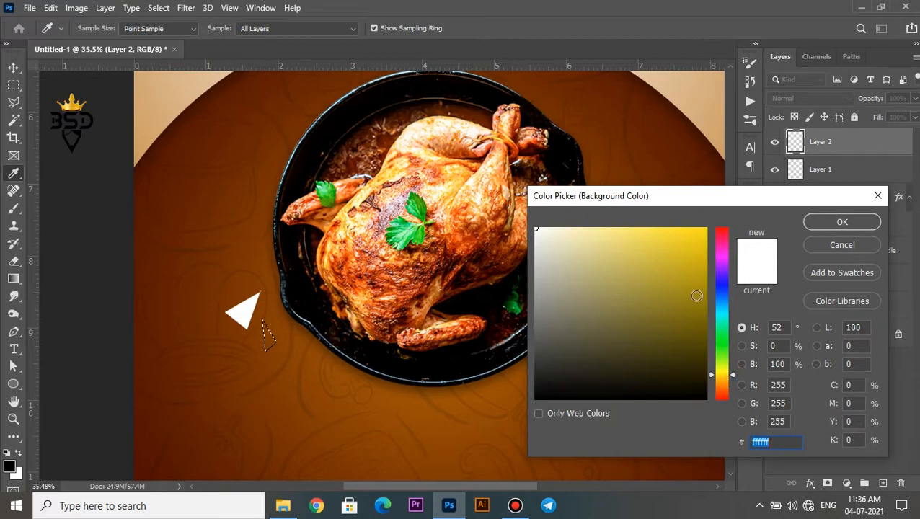
pyautogui.click(839, 222)
pyautogui.hotkey('ctrl', 'BackSpace')
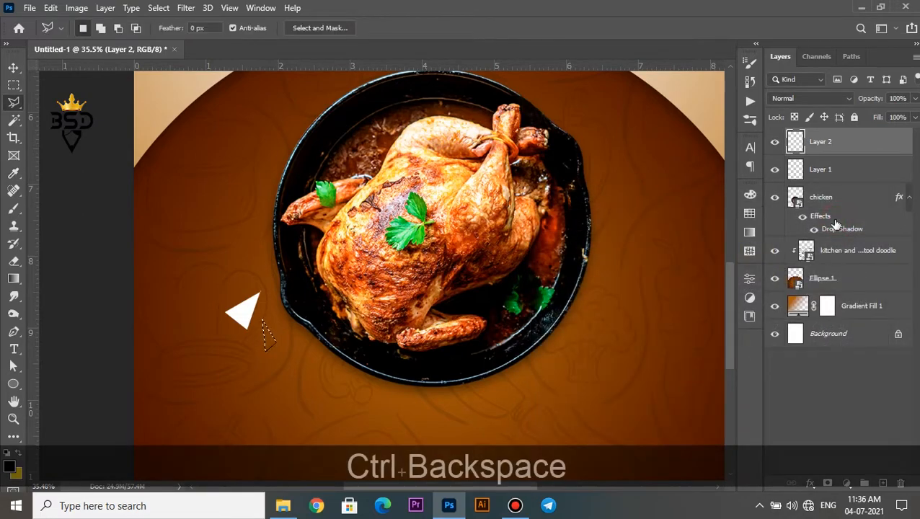
pyautogui.hotkey('ctrl', 'd')
pyautogui.press('v')
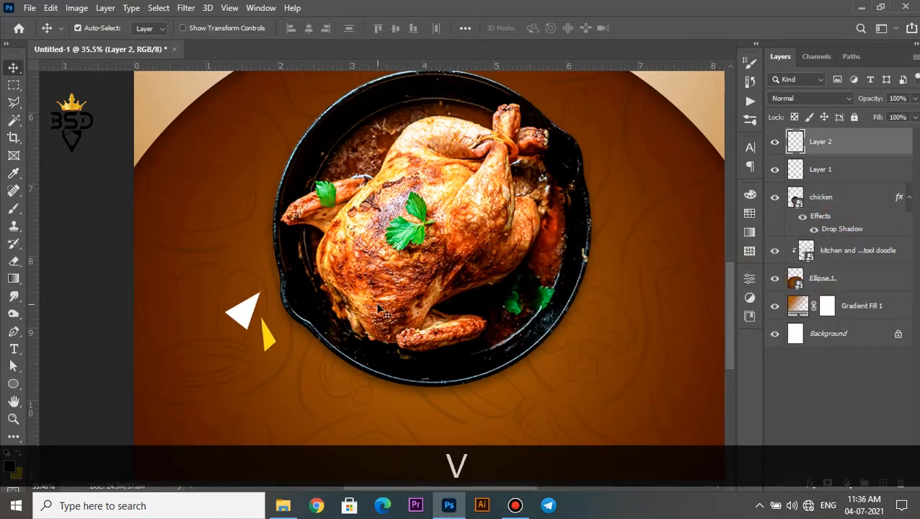
# Nudge the yellow triangle slightly upward, closer to the white triangle.
pyautogui.press('Up')
pyautogui.press('Up')
pyautogui.press('Up')
pyautogui.press('Up')
pyautogui.press('Up')
pyautogui.press('Up')
pyautogui.press('Up')
pyautogui.press('Up')
pyautogui.press('Up')
pyautogui.press('Up')
pyautogui.press('Up')
pyautogui.press('Up')
pyautogui.press('Up')
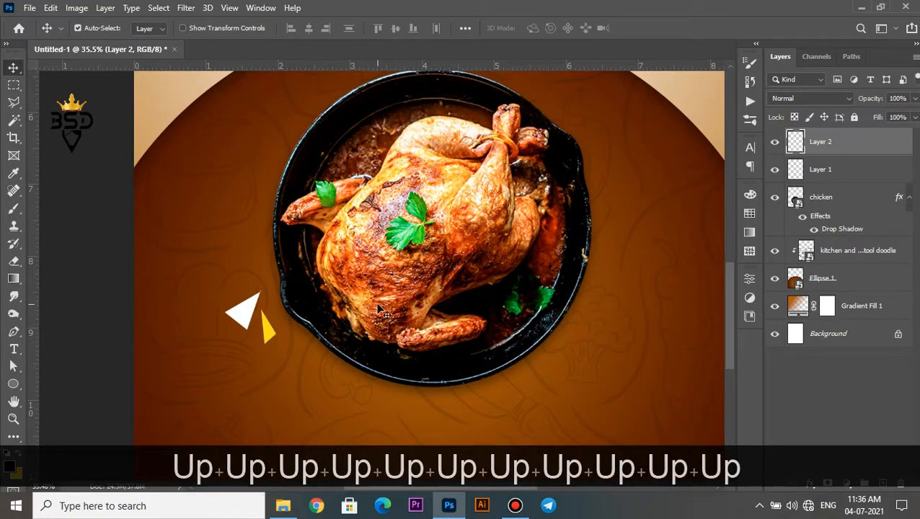
# Place the Drob offer image from the Card folder into the flyer.
pyautogui.hotkey('ctrl', '-')
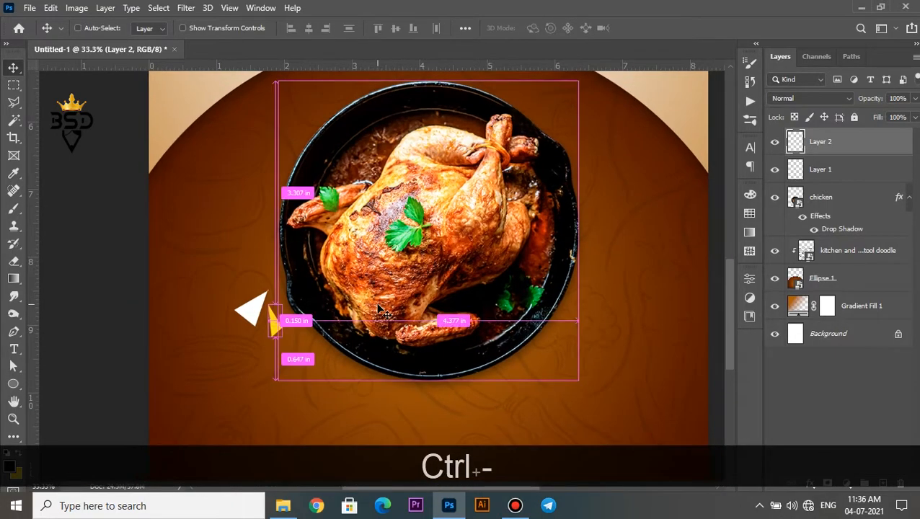
pyautogui.click(283, 506)
pyautogui.click(300, 135)
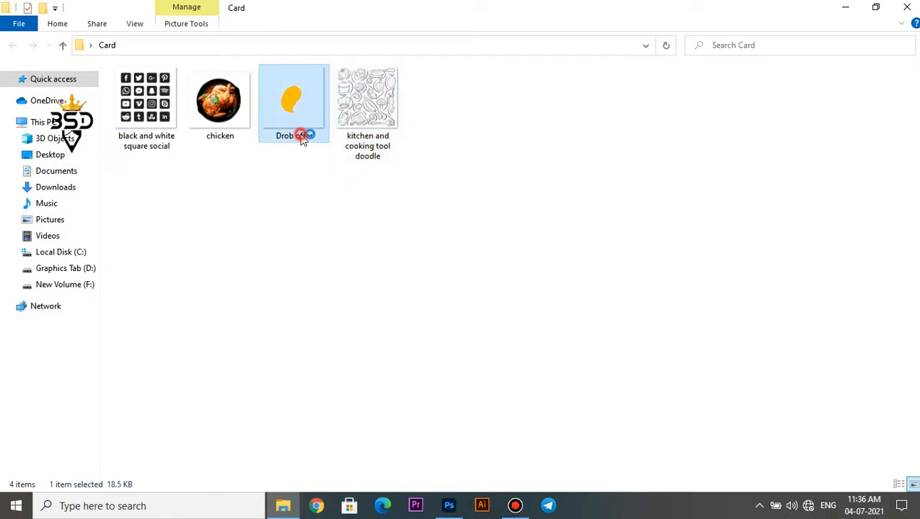
pyautogui.moveTo(303, 108); pyautogui.dragTo(412, 284)
pyautogui.press('space')
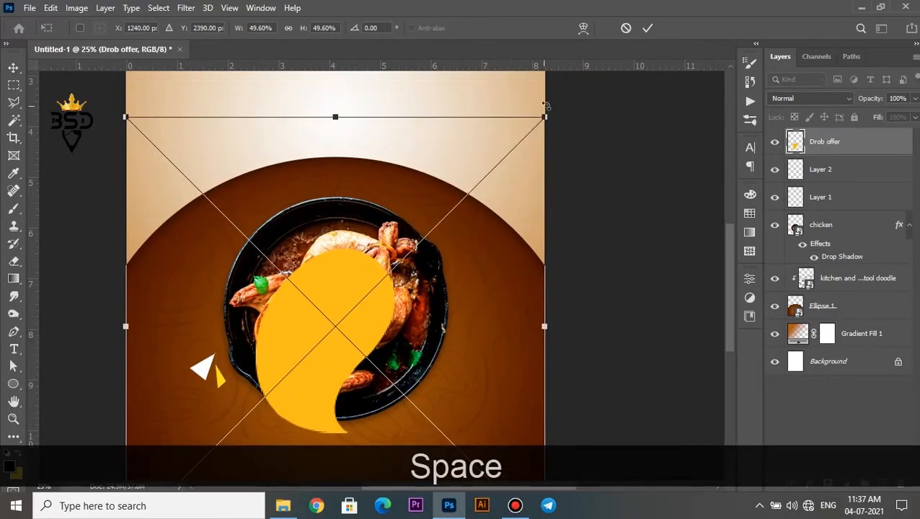
# Shrink and rotate the Drob offer shape into a speech bubble above the pan's upper-right edge with its tail pointing at the chicken.
pyautogui.moveTo(589, 136); pyautogui.dragTo(625, 305)
pyautogui.moveTo(622, 262); pyautogui.dragTo(461, 308)
pyautogui.moveTo(361, 276); pyautogui.dragTo(444, 124)
pyautogui.moveTo(642, 172); pyautogui.dragTo(651, 279)
pyautogui.moveTo(611, 217); pyautogui.dragTo(588, 209)
pyautogui.moveTo(468, 172); pyautogui.dragTo(492, 179)
pyautogui.press('Return')
pyautogui.scroll(-3, 490, 173)
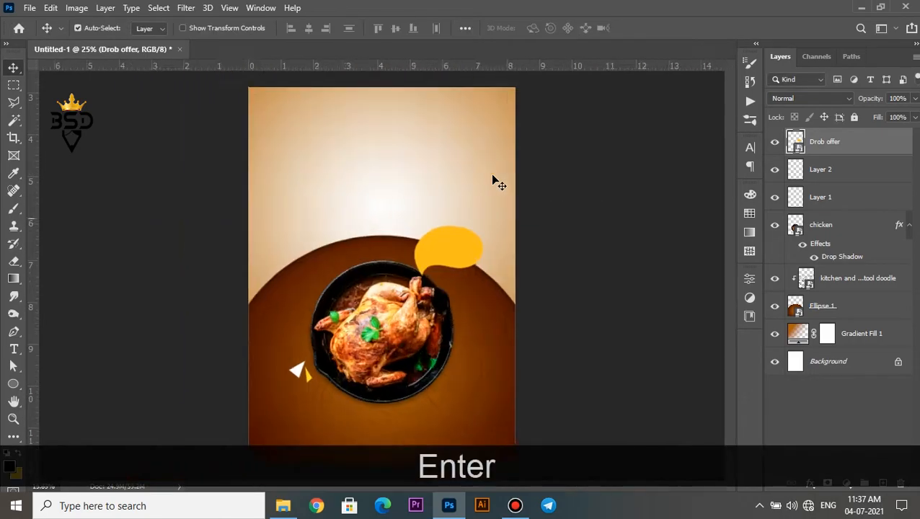
# Add a black drop shadow to the Drob offer layer with 45% opacity, 22 px distance and 49 px size.
pyautogui.scroll(4, 431, 261)
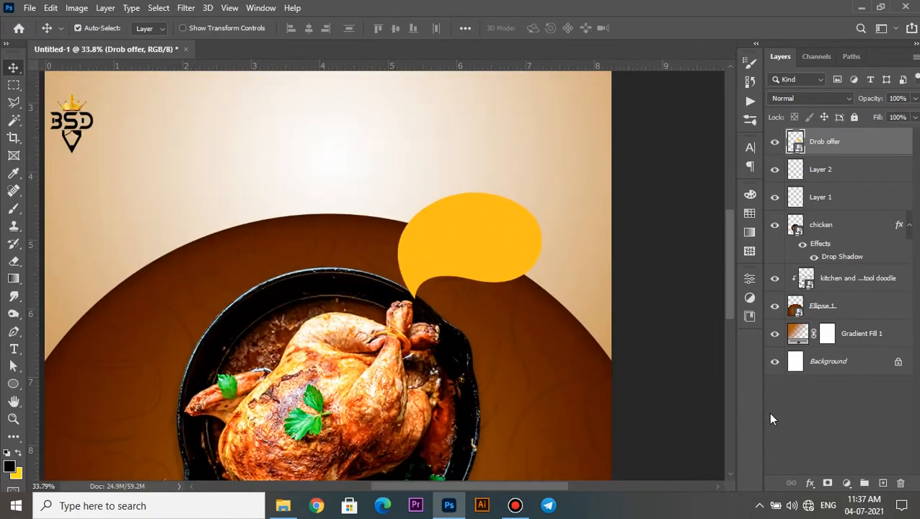
pyautogui.click(807, 482)
pyautogui.click(842, 470)
pyautogui.moveTo(515, 145); pyautogui.dragTo(538, 173)
pyautogui.click(854, 190)
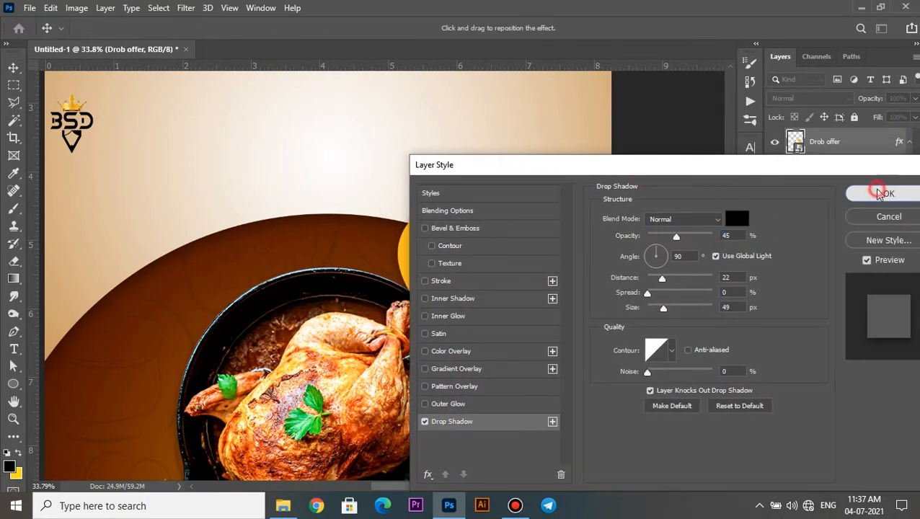
# Recolour the small yellow triangle on Layer 2 with the orange-yellow sampled from the speech bubble.
pyautogui.scroll(-1, 503, 210)
pyautogui.scroll(1, 503, 210)
pyautogui.press('space')
pyautogui.moveTo(488, 294); pyautogui.dragTo(517, 207)
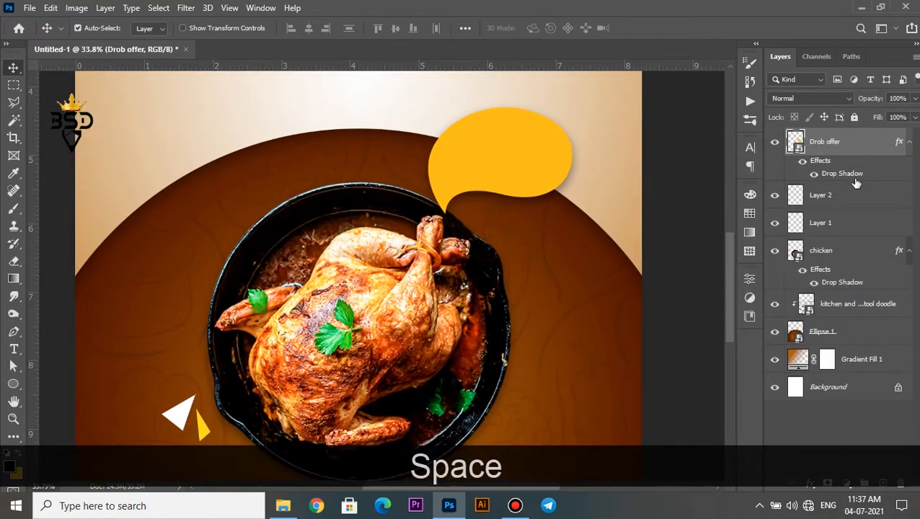
pyautogui.click(843, 199)
pyautogui.click(774, 202)
pyautogui.click(774, 195)
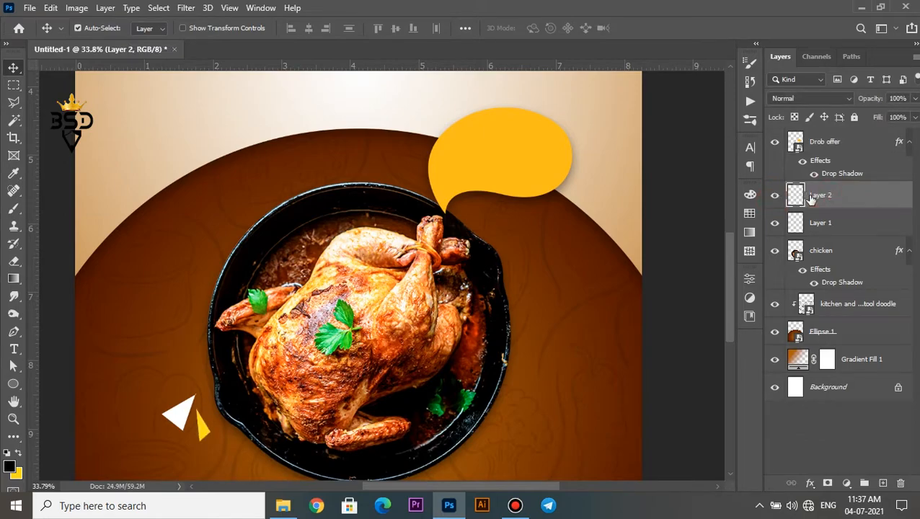
pyautogui.keyDown('ctrl'); pyautogui.click(795, 195); pyautogui.keyUp('ctrl')
pyautogui.click(16, 473)
pyautogui.click(449, 173)
pyautogui.click(848, 222)
pyautogui.press('v')
pyautogui.hotkey('ctrl', 'BackSpace')
pyautogui.hotkey('ctrl', 'd')
pyautogui.press('v')
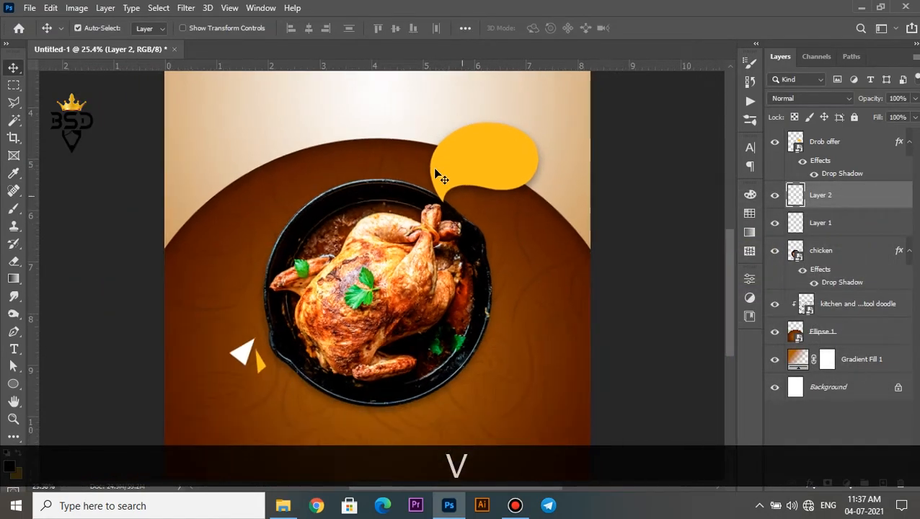
# Select Layer 1 and Layer 2 together and place a copy of both triangles on the right side of the pan.
pyautogui.scroll(2, 321, 279)
pyautogui.press('space')
pyautogui.moveTo(321, 280); pyautogui.dragTo(321, 225)
pyautogui.click(832, 228)
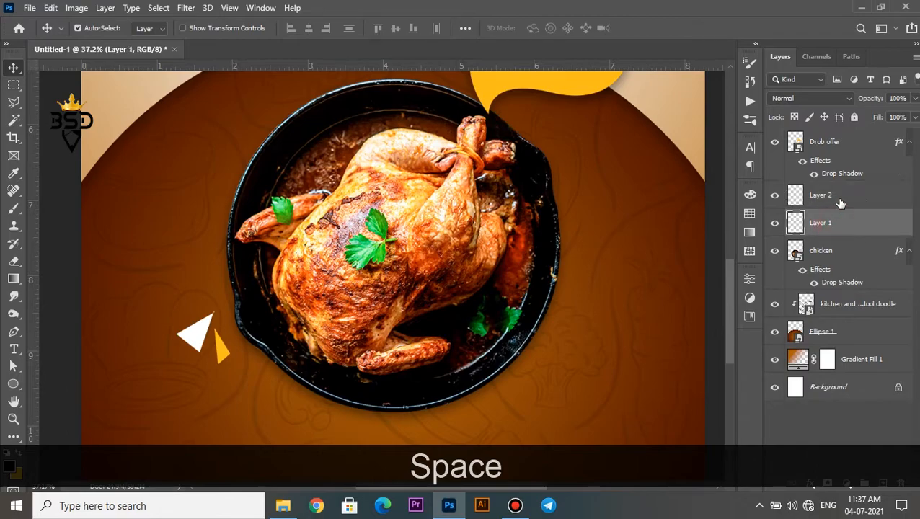
pyautogui.keyDown('ctrl'); pyautogui.click(822, 194); pyautogui.keyUp('ctrl')
pyautogui.moveTo(267, 344); pyautogui.dragTo(622, 200)
# Rotate the copied triangle pair so it points outward from the pan's right edge, below the speech bubble.
pyautogui.hotkey('ctrl', 't')
pyautogui.moveTo(646, 232); pyautogui.dragTo(608, 106)
pyautogui.press('Return')
pyautogui.scroll(-4, 547, 231)
pyautogui.scroll(-2, 548, 230)
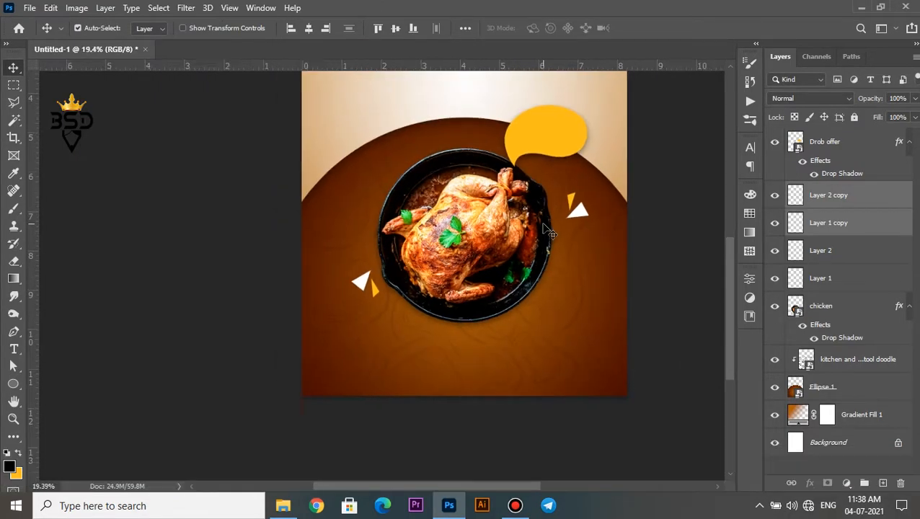
pyautogui.scroll(3, 539, 277)
pyautogui.moveTo(552, 249); pyautogui.dragTo(478, 337)
pyautogui.scroll(-2, 423, 252)
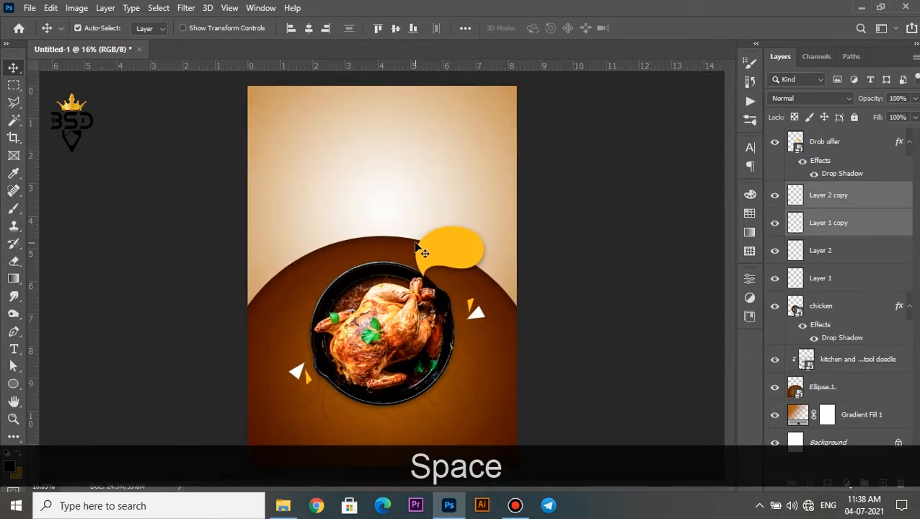
# Duplicate the Ellipse 1 layer and nudge the original circle upward so its rim extends above the copy.
pyautogui.click(834, 390)
pyautogui.hotkey('ctrl', 'j')
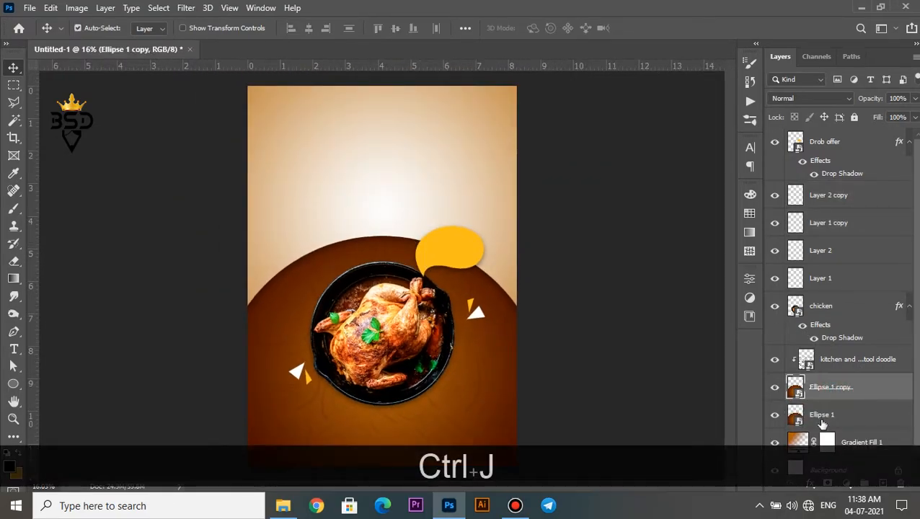
pyautogui.click(823, 418)
pyautogui.press('Up')
pyautogui.press('Up')
pyautogui.press('Up')
pyautogui.press('Up')
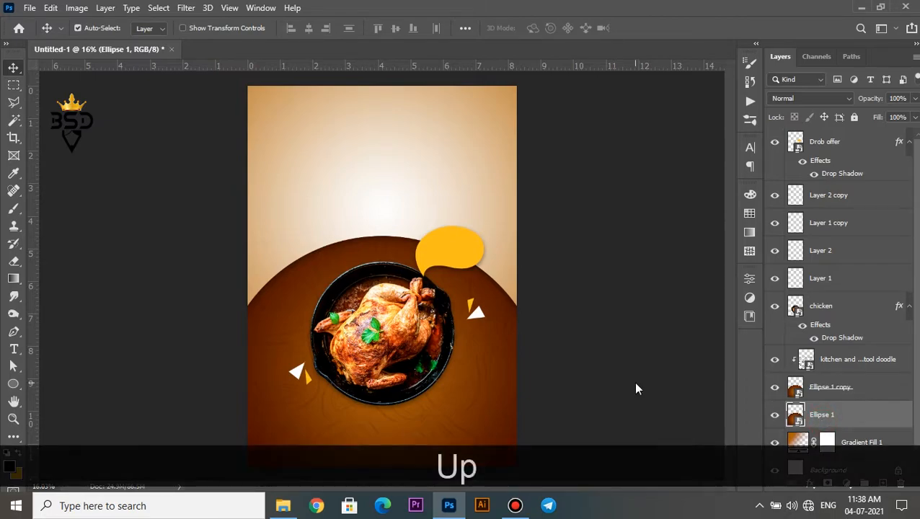
pyautogui.press('Up')
pyautogui.press('Up')
pyautogui.press('Up')
pyautogui.press('Up')
pyautogui.press('Up')
pyautogui.press('Up')
pyautogui.press('Up')
pyautogui.press('Up')
pyautogui.press('Up')
pyautogui.press('Up')
pyautogui.press('Up')
pyautogui.press('Up')
pyautogui.press('Up')
pyautogui.press('Up')
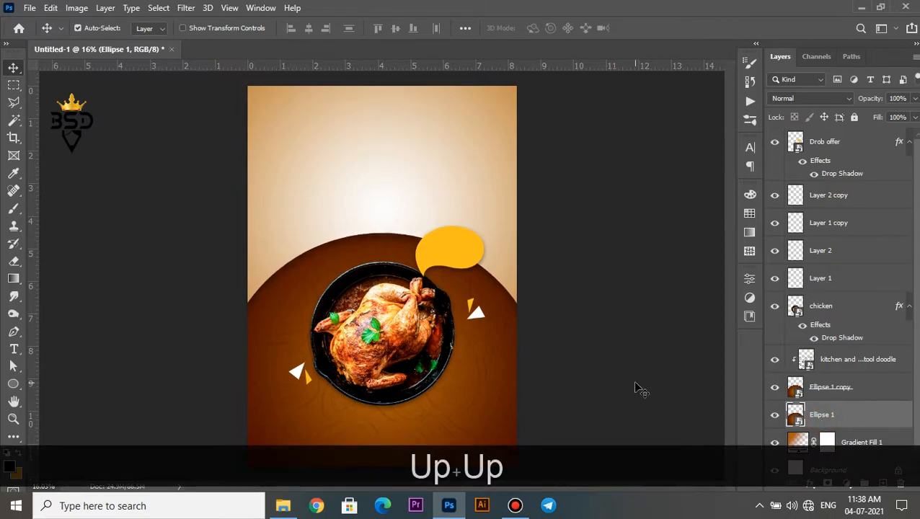
pyautogui.press('Up')
pyautogui.press('Up')
pyautogui.press('Up')
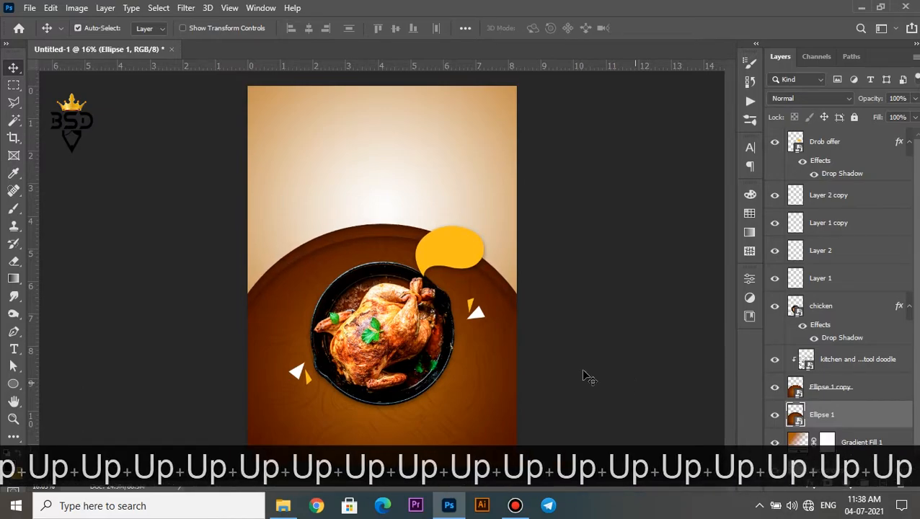
# Add a 25 px inside stroke in orange-yellow to the original Ellipse 1 layer.
pyautogui.scroll(3, 358, 229)
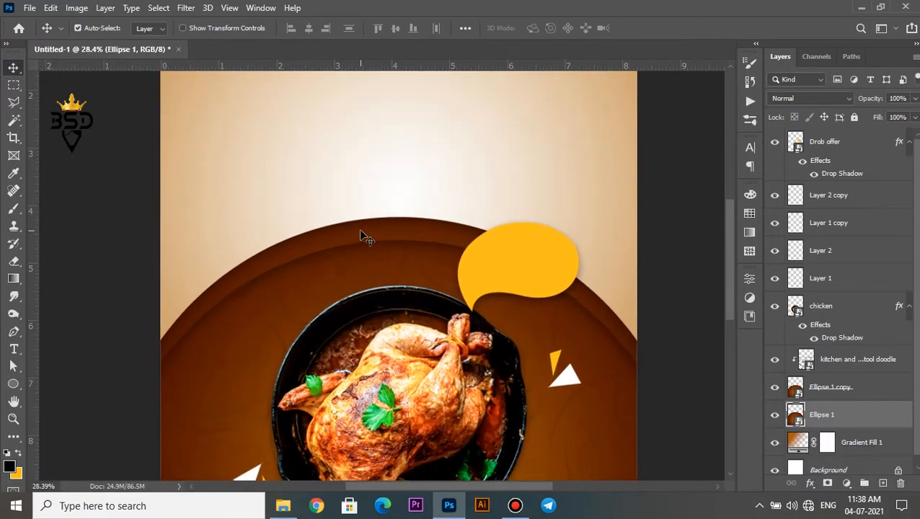
pyautogui.click(810, 484)
pyautogui.click(827, 382)
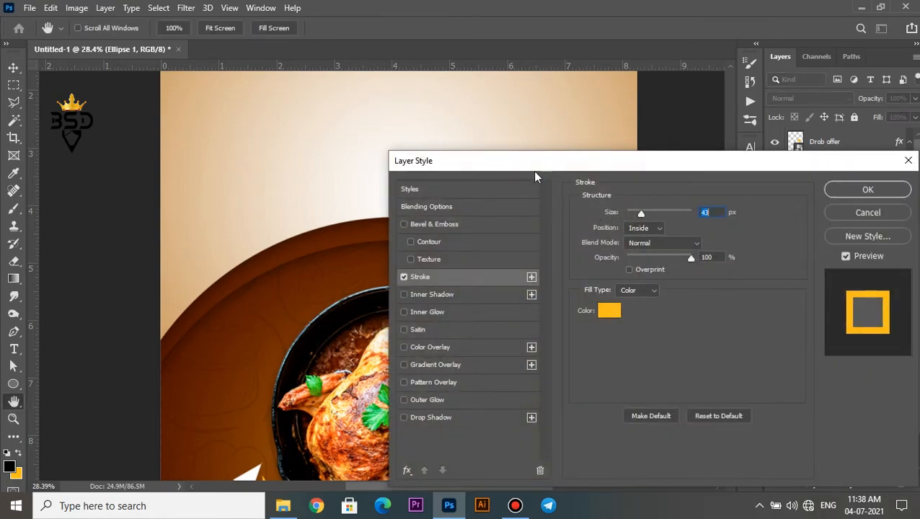
pyautogui.moveTo(518, 160); pyautogui.dragTo(565, 164)
pyautogui.moveTo(686, 216); pyautogui.dragTo(681, 214)
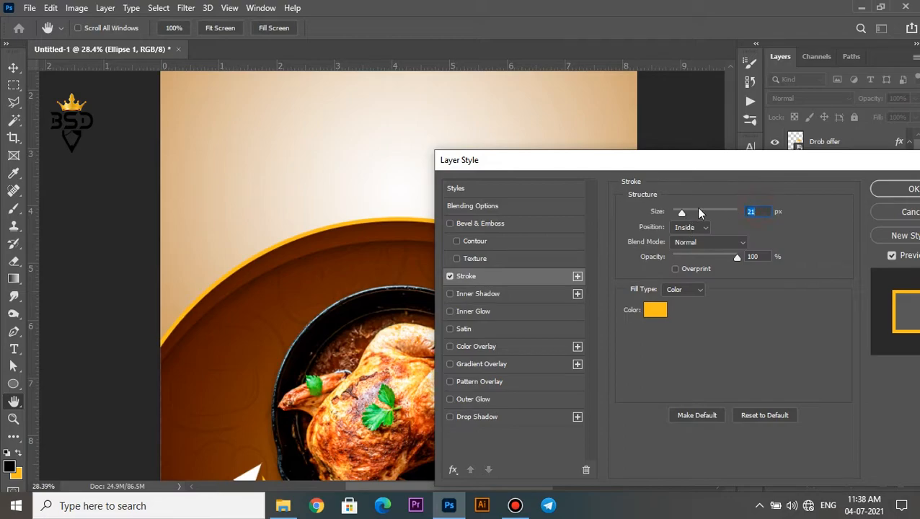
pyautogui.write('25')
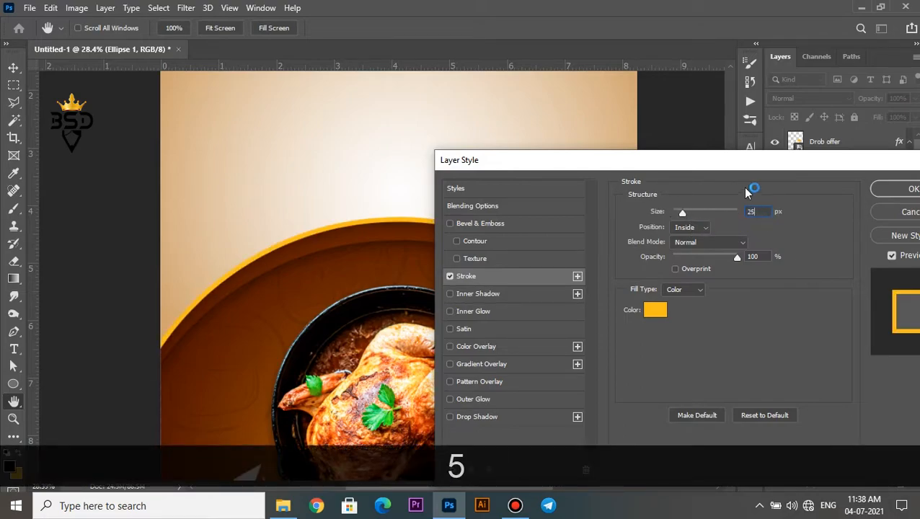
pyautogui.click(875, 187)
pyautogui.scroll(-3, 383, 264)
pyautogui.scroll(2, 382, 264)
pyautogui.scroll(2, 383, 263)
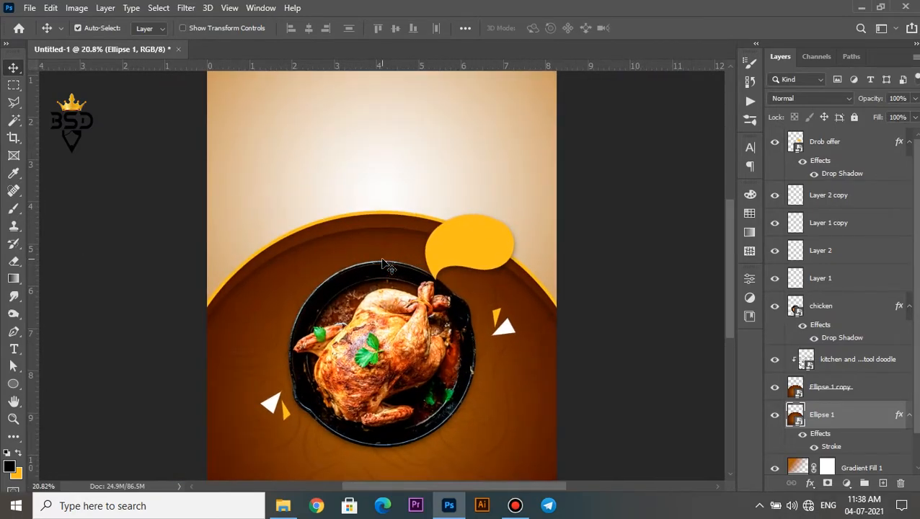
# Add the black Bebas Neue heading "THE SPECIAL HOME MADE" at 29.53 pt in the empty upper area of the flyer.
pyautogui.scroll(-3, 322, 264)
pyautogui.scroll(-1, 322, 265)
pyautogui.scroll(1, 322, 264)
pyautogui.press('space')
pyautogui.moveTo(355, 198); pyautogui.dragTo(355, 295)
pyautogui.scroll(3, 354, 295)
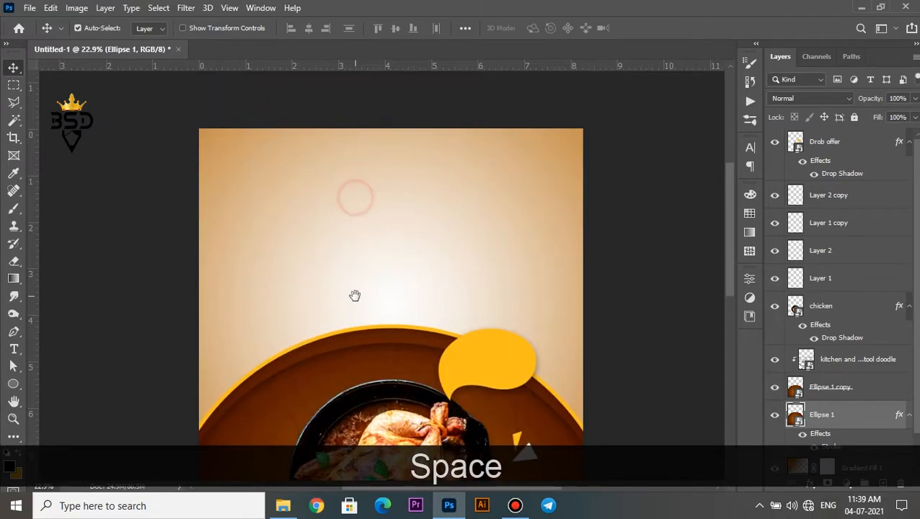
pyautogui.press('t')
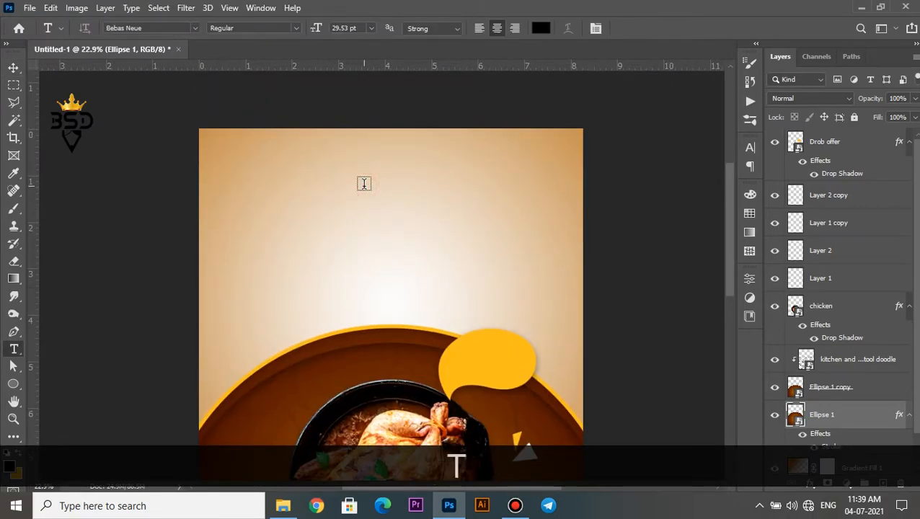
pyautogui.click(364, 183)
pyautogui.write('YUE')
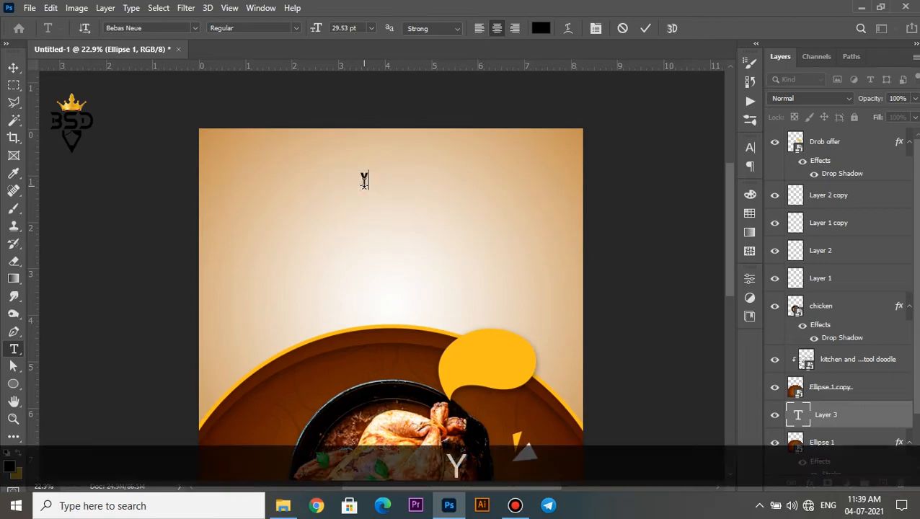
pyautogui.press('BackSpace')
pyautogui.press('BackSpace')
pyautogui.press('BackSpace')
pyautogui.write('T')
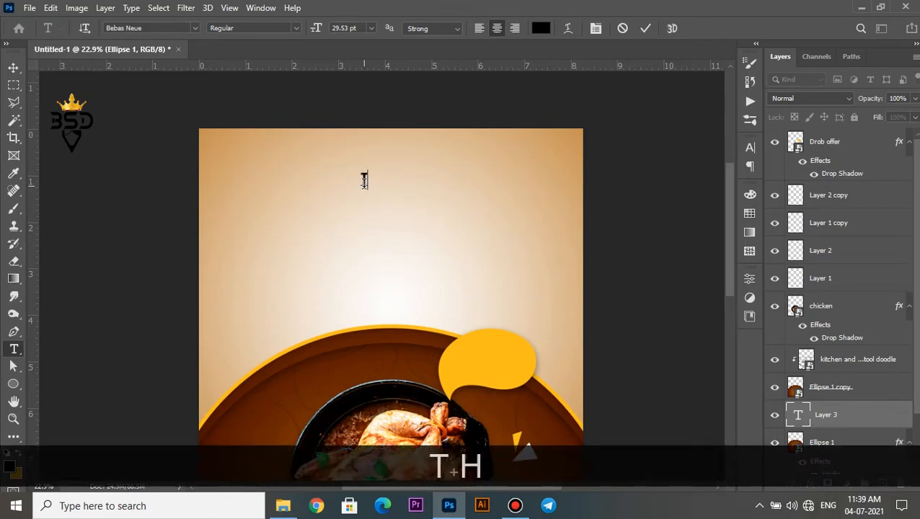
pyautogui.write('HE S')
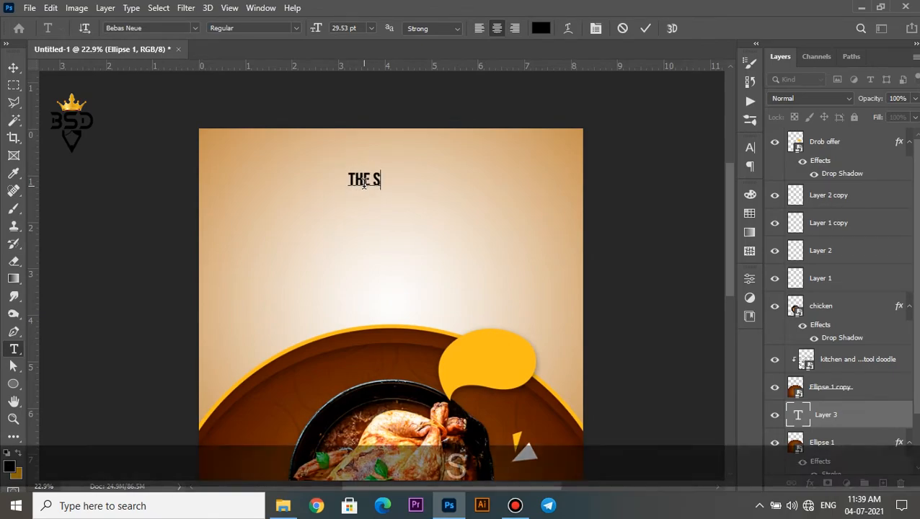
pyautogui.write('PECIAL ')
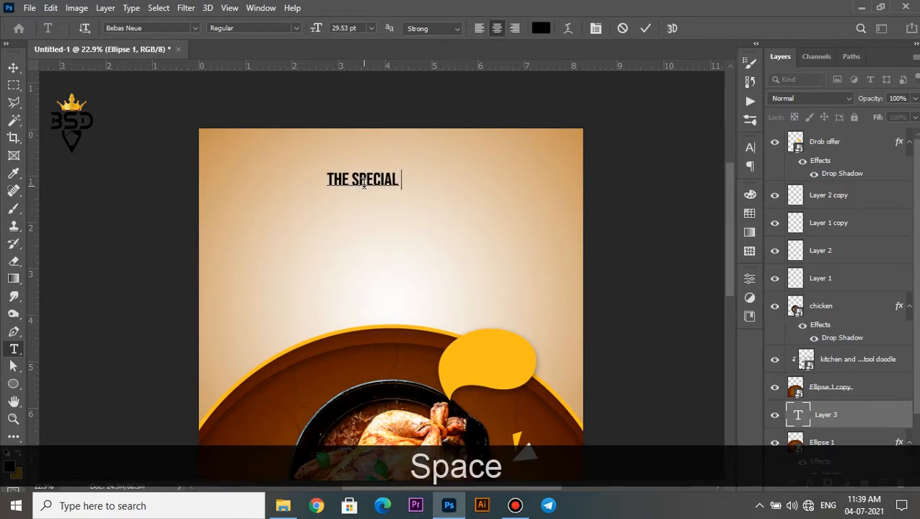
pyautogui.write('HOME MADE')
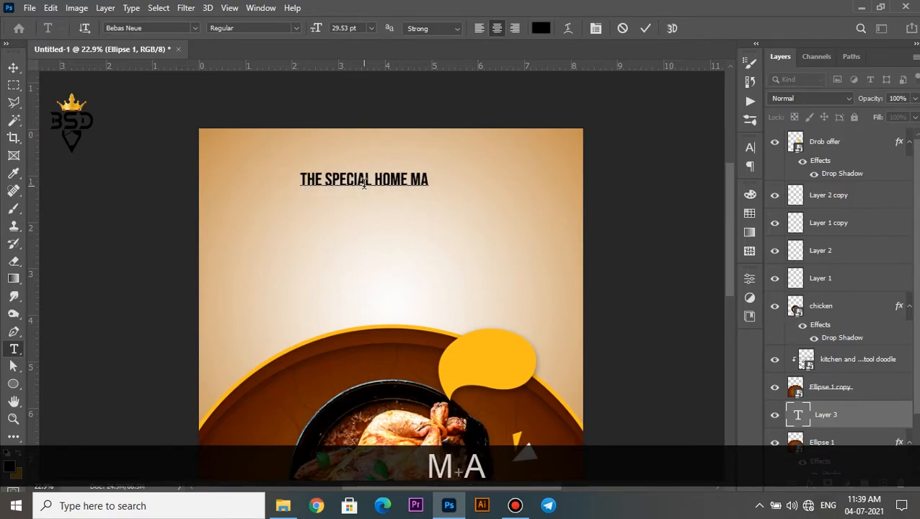
pyautogui.click(648, 29)
# Place a copy of the centred heading just below it and move both text layers above Drob offer in the layer stack.
pyautogui.press('v')
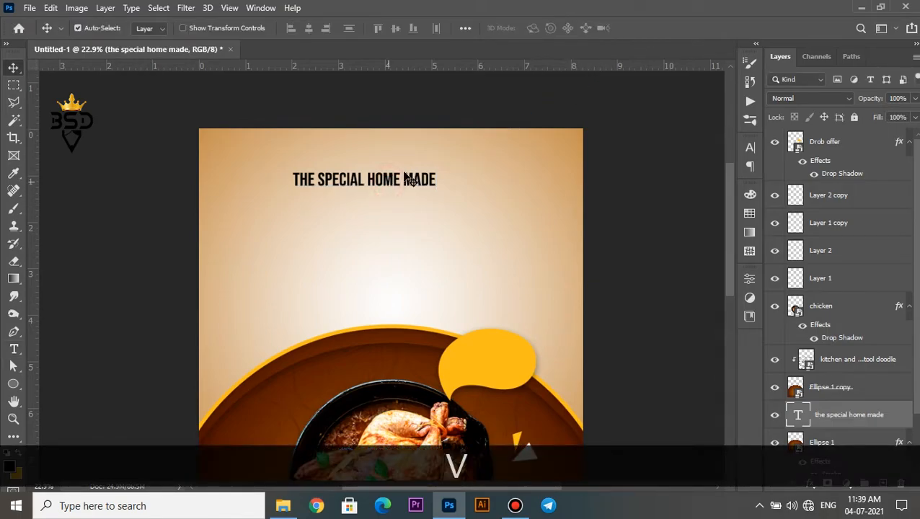
pyautogui.moveTo(390, 184); pyautogui.dragTo(411, 204)
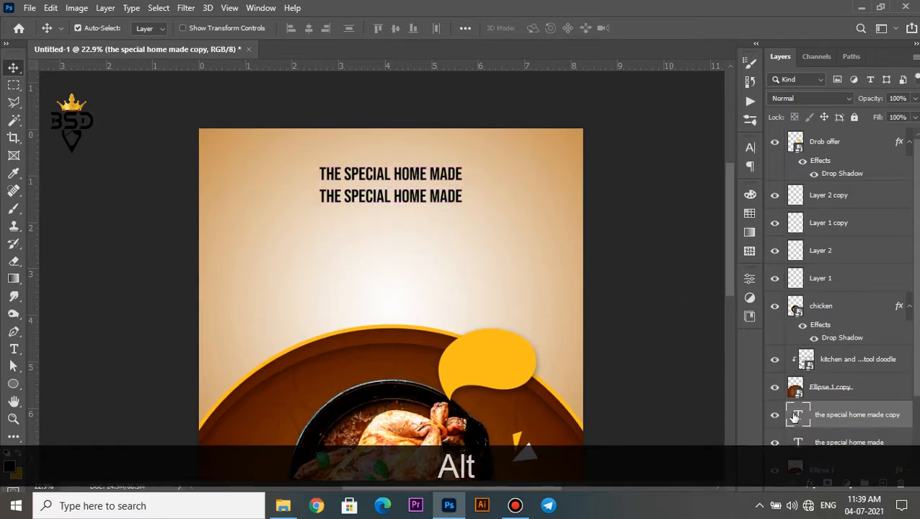
pyautogui.keyDown('ctrl'); pyautogui.click(836, 441); pyautogui.keyUp('ctrl')
pyautogui.moveTo(836, 436); pyautogui.dragTo(808, 136)
pyautogui.click(827, 173)
# Replace the lower heading copy's text with "Fried Chicken".
pyautogui.doubleClick(798, 142)
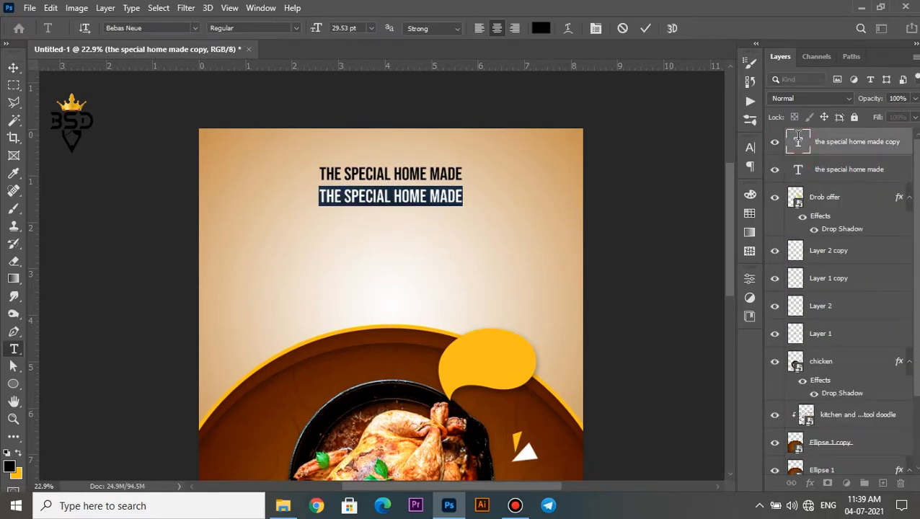
pyautogui.write('F')
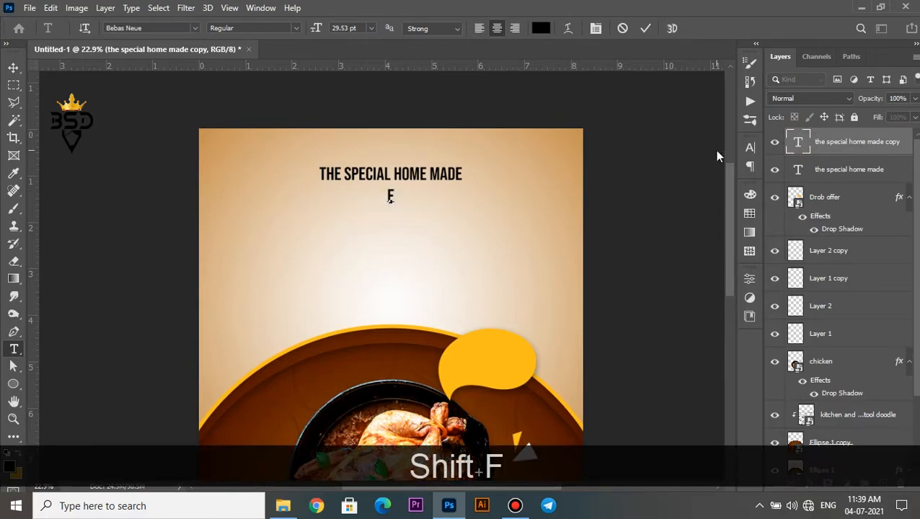
pyautogui.write('RIED ')
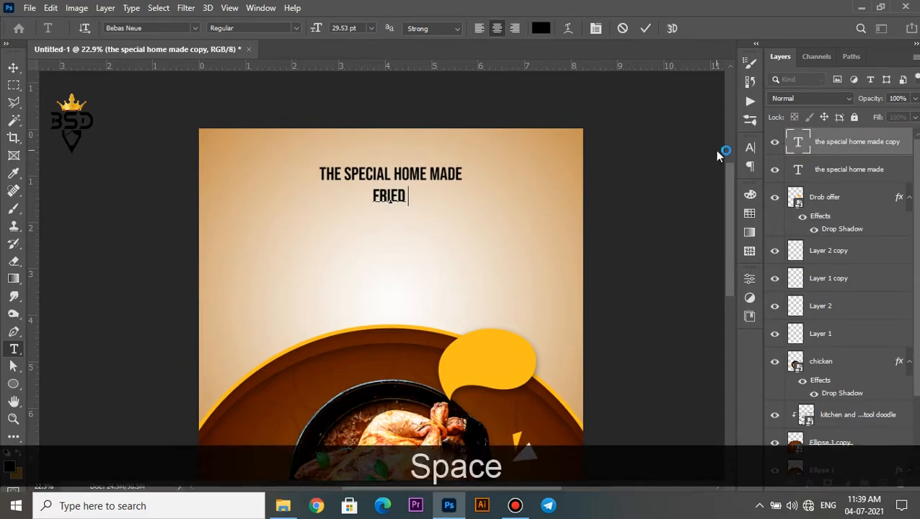
pyautogui.write('CHI')
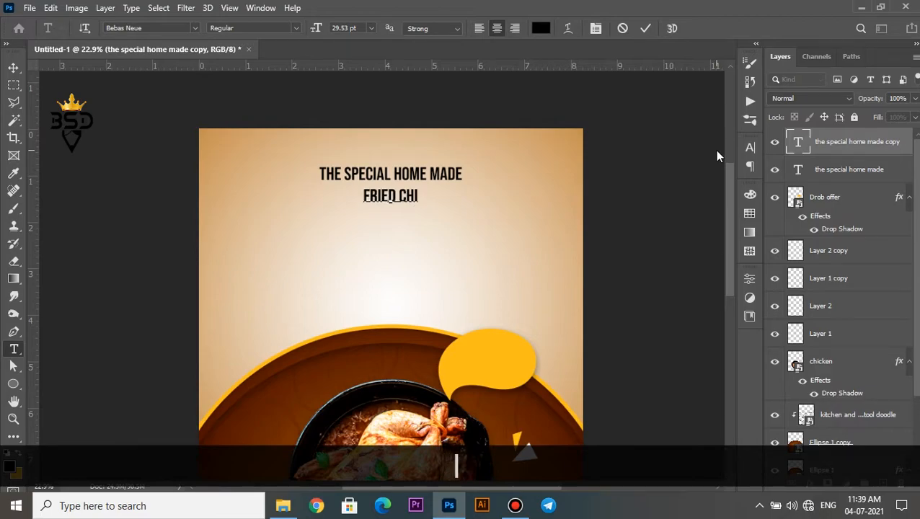
pyautogui.write('CKEN')
# Format the Fried Chicken text in the Braga font at 57 pt with All Caps turned off.
pyautogui.hotkey('ctrl', 'a')
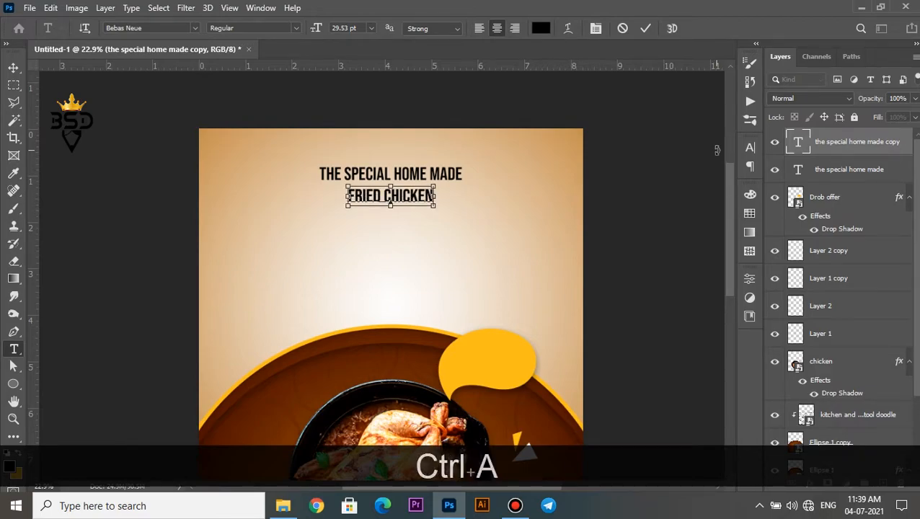
pyautogui.click(595, 28)
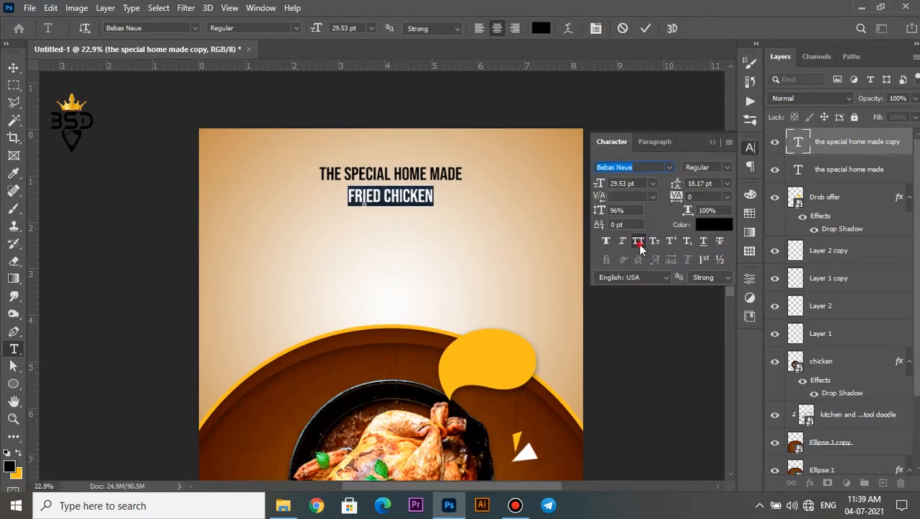
pyautogui.click(668, 166)
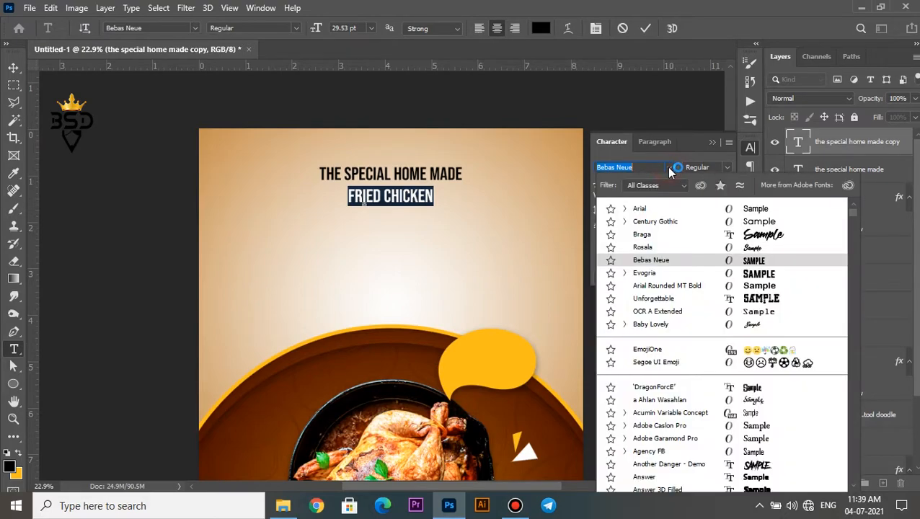
pyautogui.click(757, 236)
pyautogui.moveTo(596, 185); pyautogui.dragTo(618, 186)
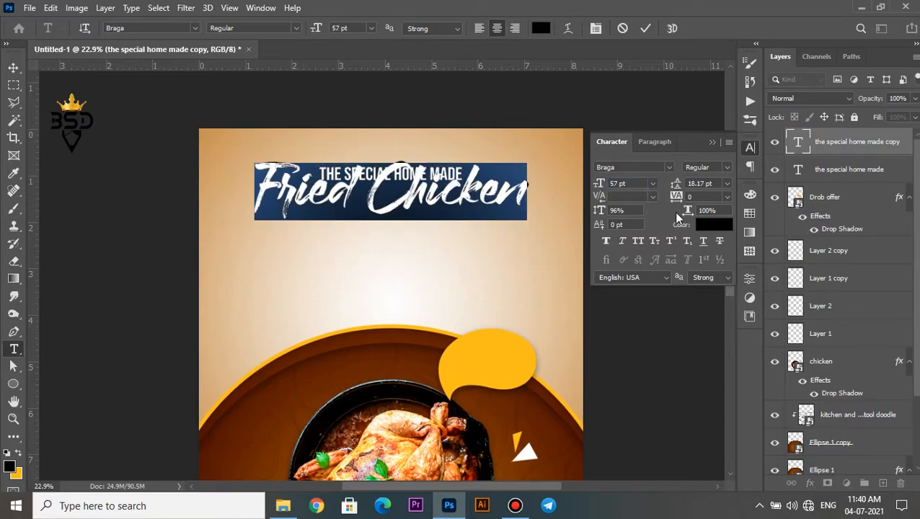
# Recolour the Fried Chicken text dark brown (581b01), sampled from the brown circle.
pyautogui.click(705, 227)
pyautogui.click(302, 369)
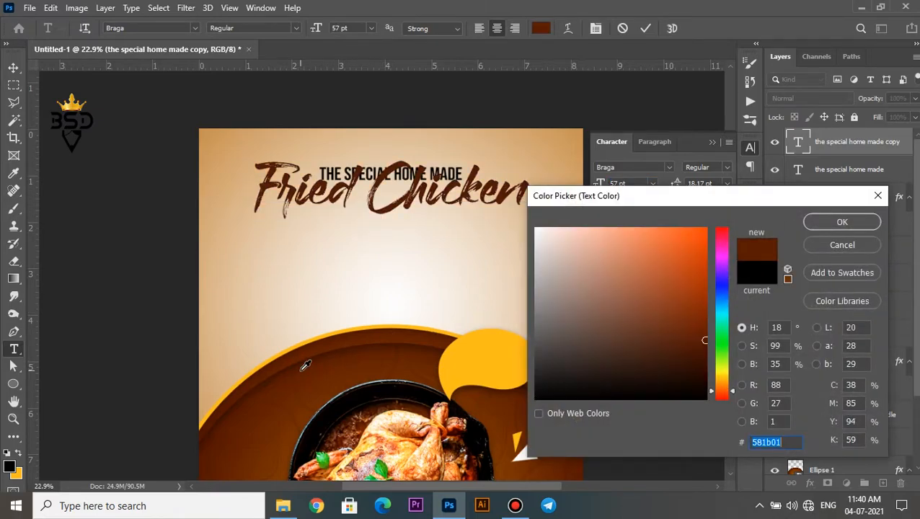
pyautogui.click(841, 222)
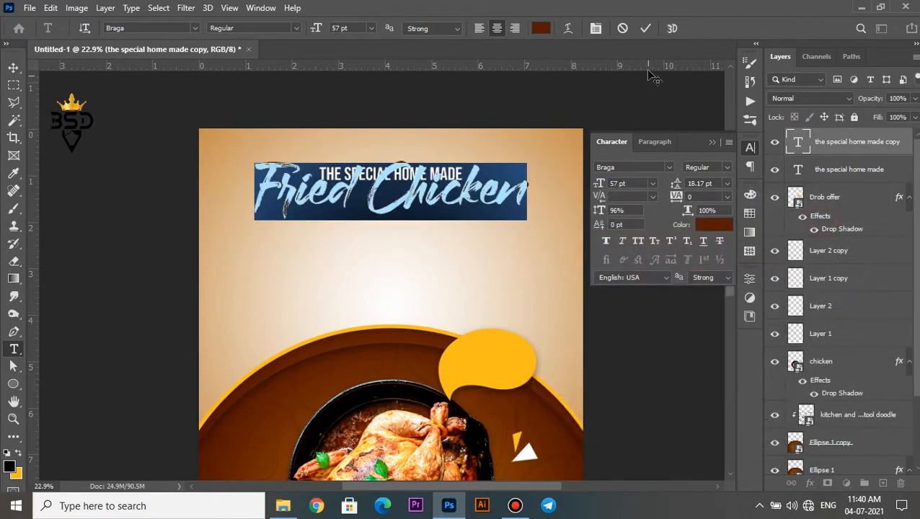
pyautogui.click(645, 28)
# Move the Fried Chicken title down so it sits clear below the small heading.
pyautogui.press('v')
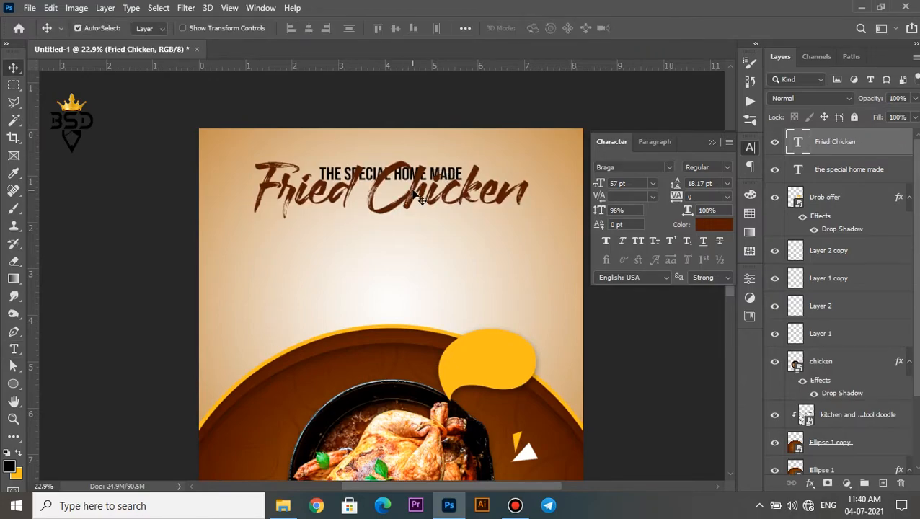
pyautogui.moveTo(407, 205); pyautogui.dragTo(411, 232)
pyautogui.scroll(-2, 412, 230)
pyautogui.scroll(1, 415, 231)
pyautogui.scroll(-1, 415, 234)
pyautogui.moveTo(431, 322); pyautogui.dragTo(418, 235)
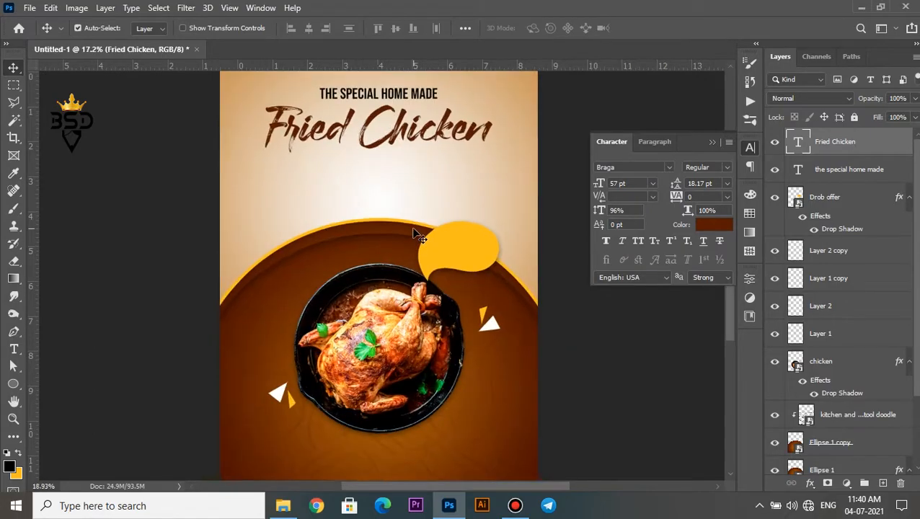
pyautogui.scroll(1, 418, 234)
pyautogui.moveTo(411, 181); pyautogui.dragTo(403, 255)
# Scale the "the special home made" heading down to about 25.13 pt, keeping it centred above the title.
pyautogui.click(836, 173)
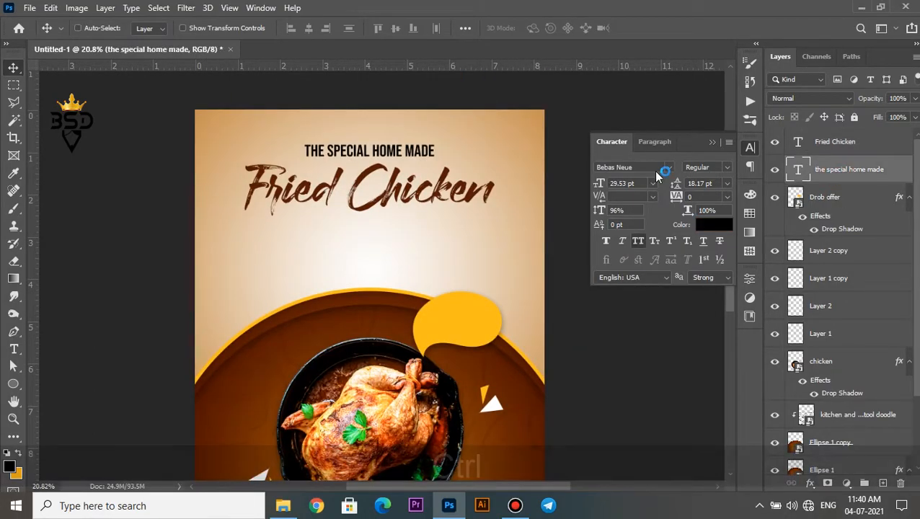
pyautogui.hotkey('ctrl', 't')
pyautogui.moveTo(436, 141); pyautogui.dragTo(426, 138)
pyautogui.press('Return')
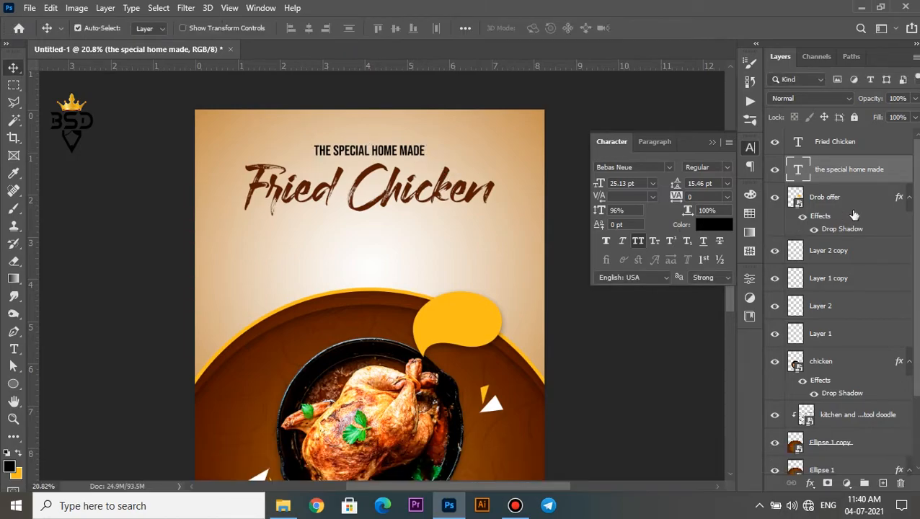
# Duplicate the small heading below the Fried Chicken title and replace the copy's text with ORDER NOW.
pyautogui.click(907, 198)
pyautogui.click(834, 145)
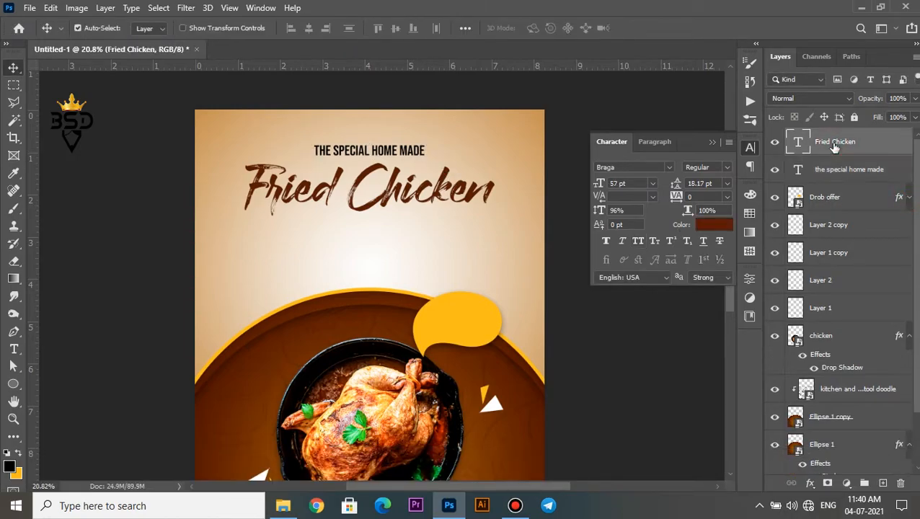
pyautogui.moveTo(381, 156); pyautogui.dragTo(382, 245)
pyautogui.scroll(1, 382, 238)
pyautogui.click(712, 147)
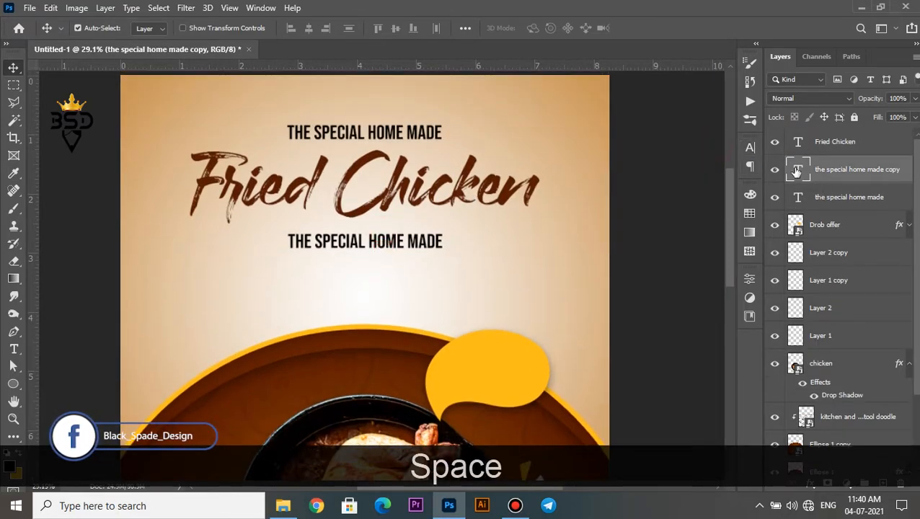
pyautogui.doubleClick(797, 170)
pyautogui.write('ORD')
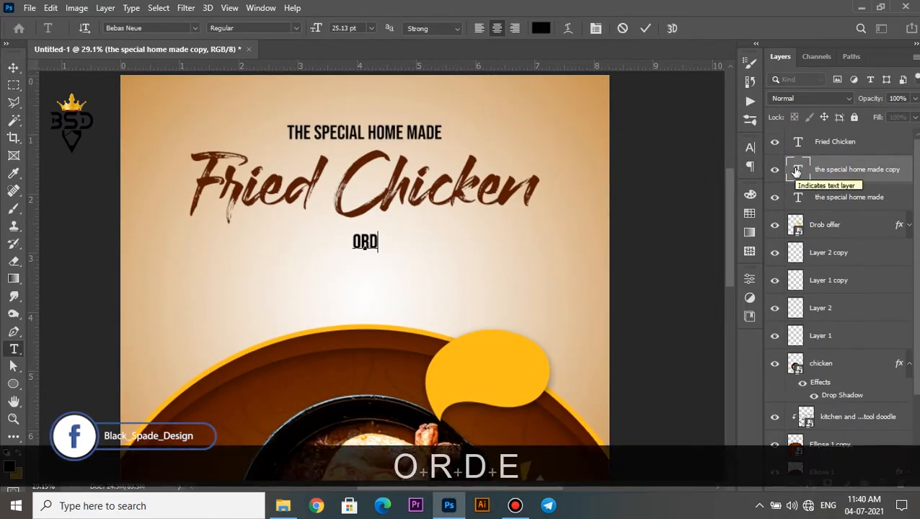
pyautogui.write('ER NOW')
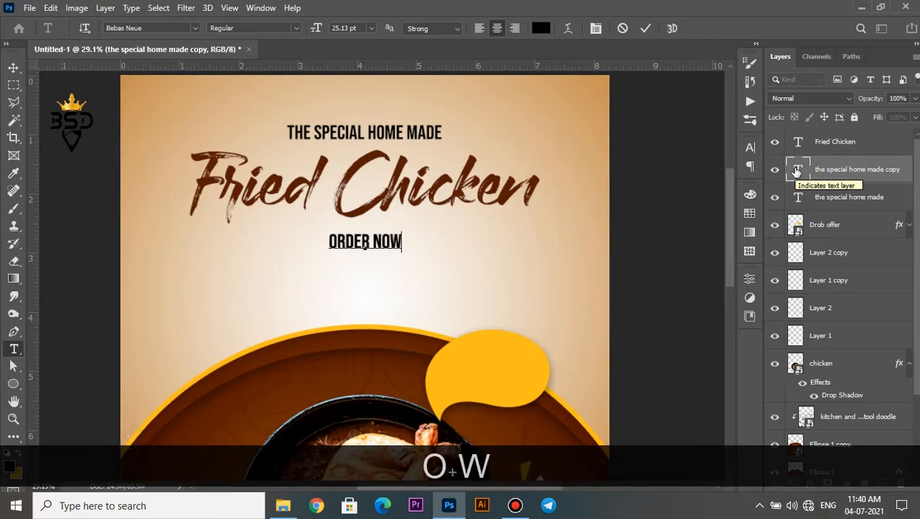
# Recolour the ORDER NOW text white.
pyautogui.hotkey('ctrl', 'a')
pyautogui.click(540, 28)
pyautogui.click(535, 229)
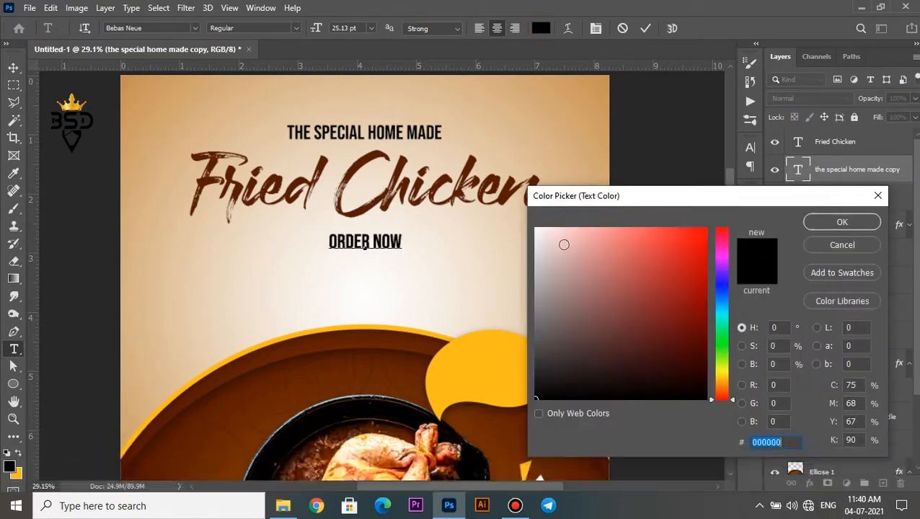
pyautogui.click(841, 222)
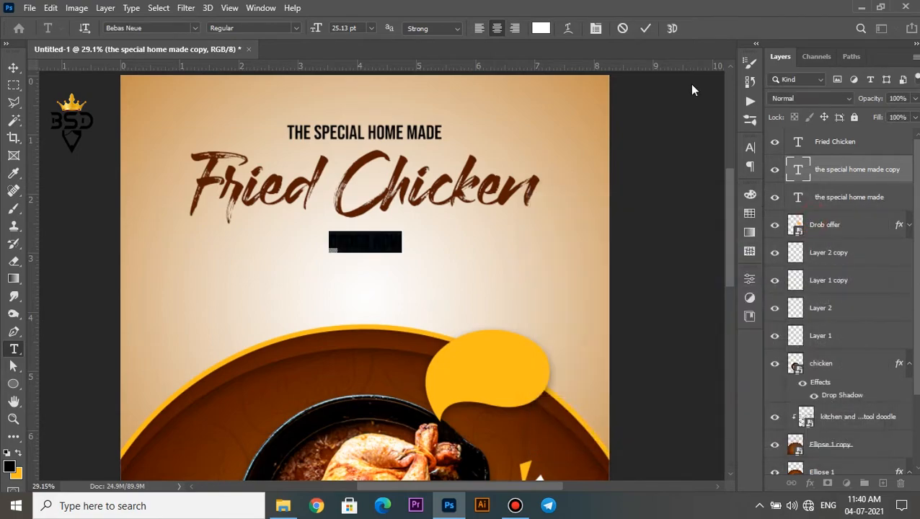
pyautogui.click(646, 28)
pyautogui.press('v')
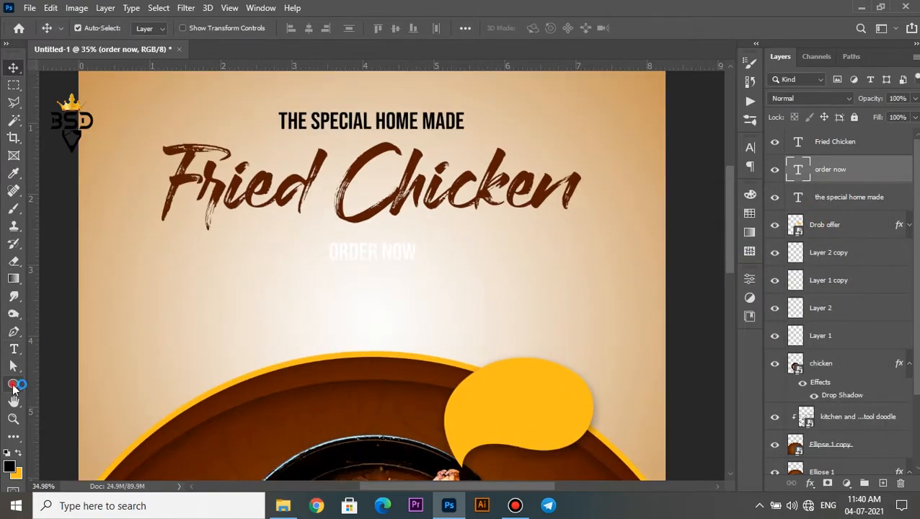
# Draw a rounded rectangle about 490 by 143 px over the ORDER NOW text and round its corners to about 71 px.
pyautogui.click(14, 384)
pyautogui.click(55, 397)
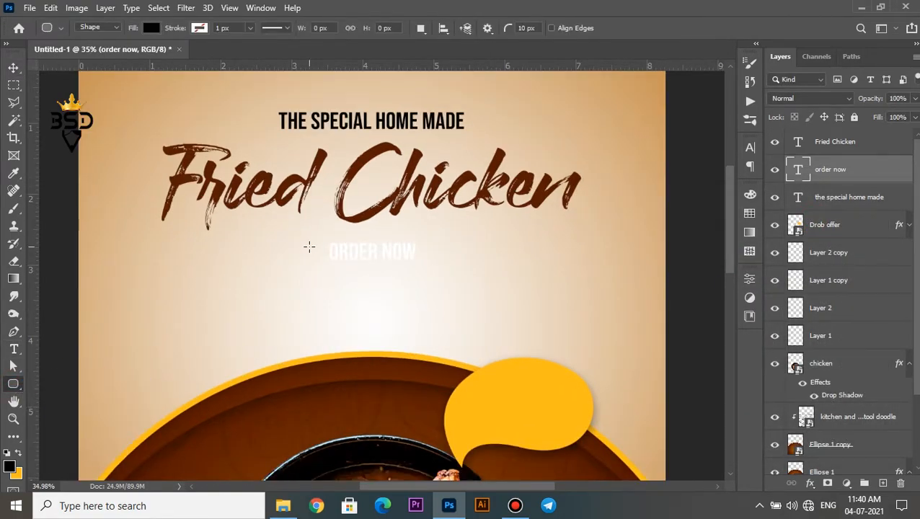
pyautogui.scroll(1, 309, 247)
pyautogui.moveTo(312, 233); pyautogui.dragTo(454, 272)
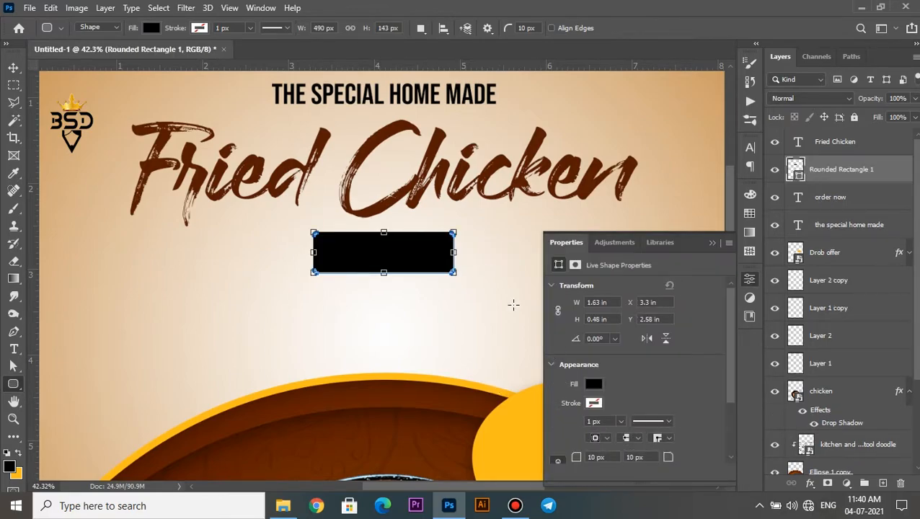
pyautogui.scroll(1, 467, 261)
pyautogui.moveTo(430, 229); pyautogui.dragTo(384, 250)
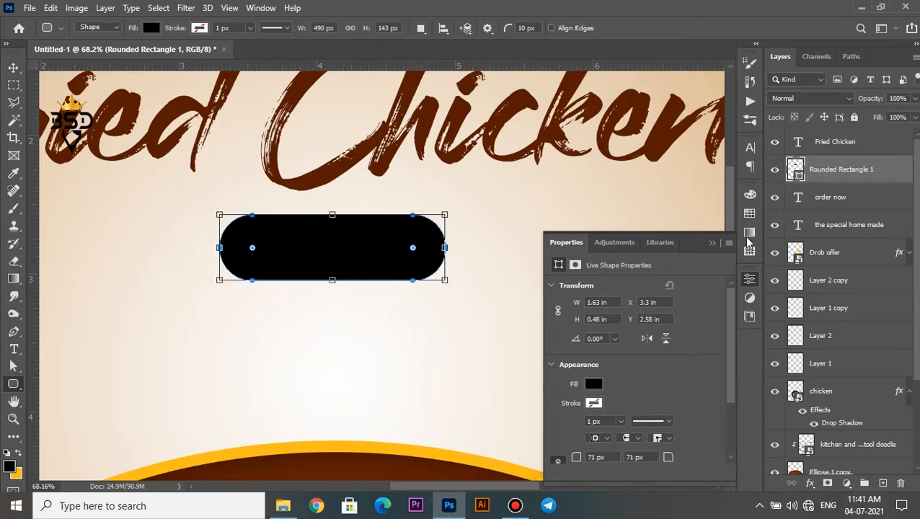
# Fill the rounded rectangle with the dark brown sampled from the Fried Chicken title and place its layer beneath the ORDER NOW text.
pyautogui.doubleClick(796, 172)
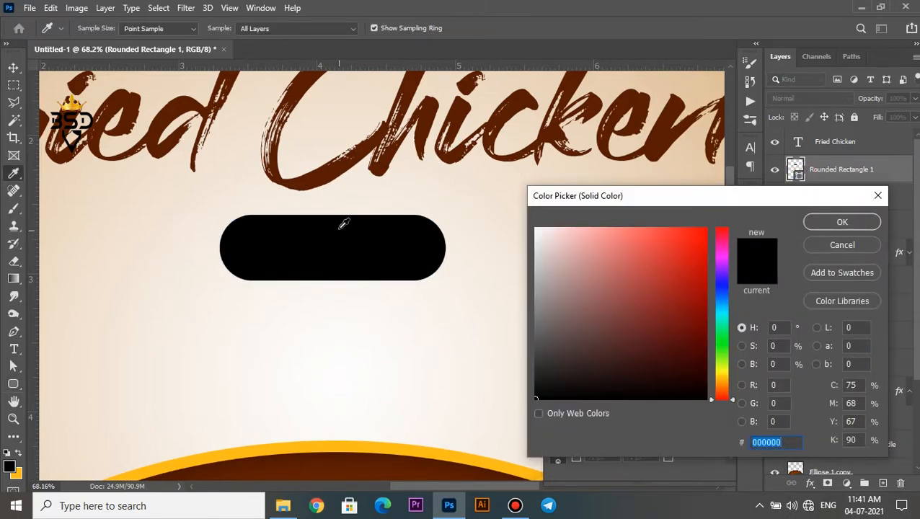
pyautogui.click(330, 174)
pyautogui.click(841, 224)
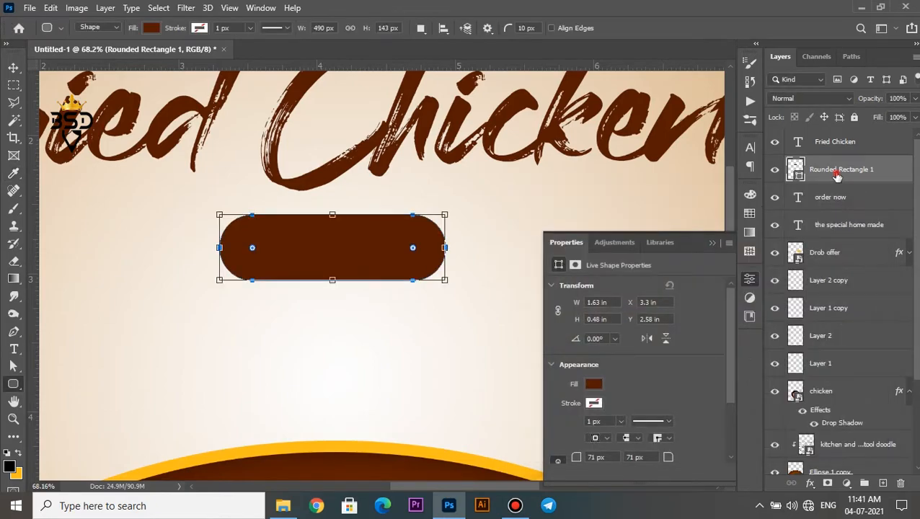
pyautogui.moveTo(836, 176); pyautogui.dragTo(833, 204)
pyautogui.scroll(-2, 430, 307)
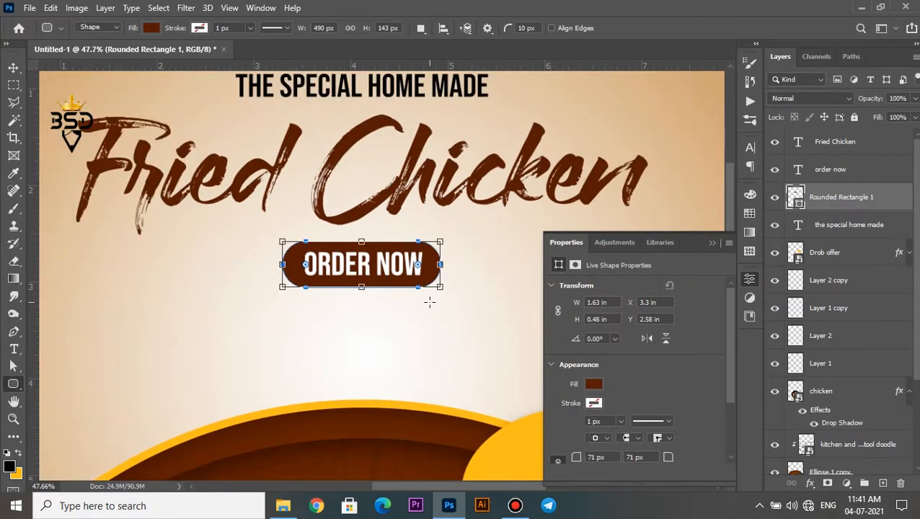
# Add an orange-to-dark-brown Gradient Overlay to the rounded rectangle in Linear style, angled so it runs across the button.
pyautogui.press('v')
pyautogui.click(848, 475)
pyautogui.click(831, 437)
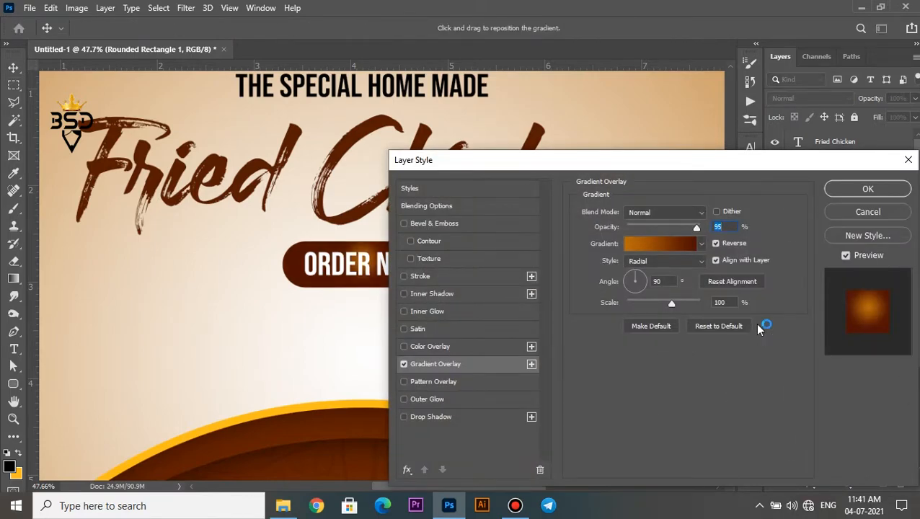
pyautogui.click(651, 263)
pyautogui.click(638, 260)
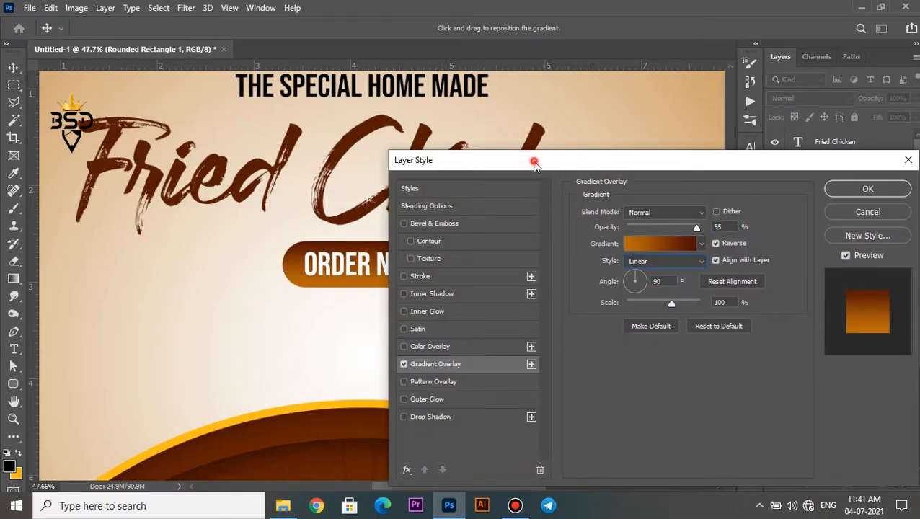
pyautogui.moveTo(533, 164); pyautogui.dragTo(587, 168)
pyautogui.click(693, 283)
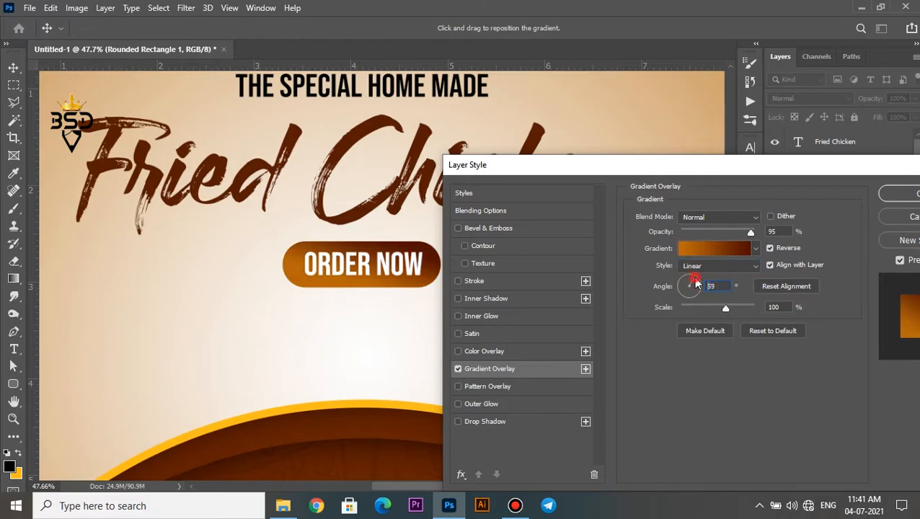
# Add a drop shadow to the button with 56% opacity, 14 px distance and 13 px size.
pyautogui.click(551, 422)
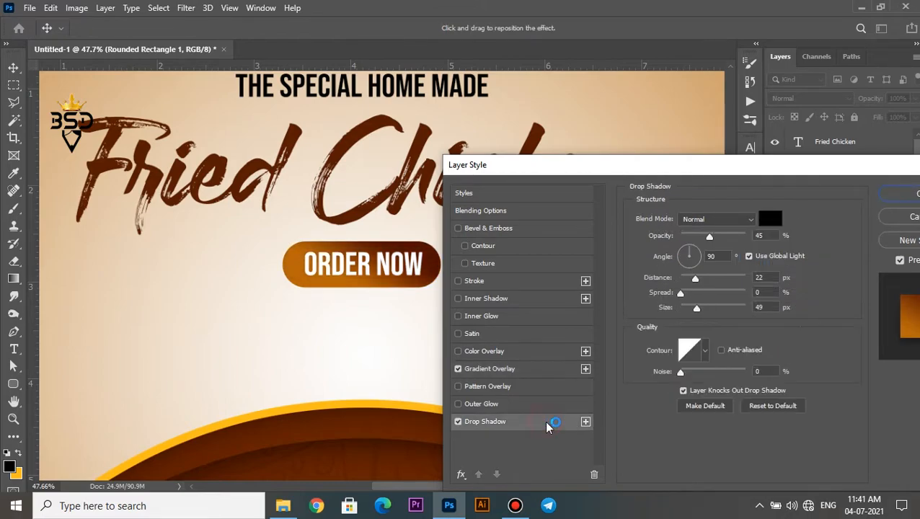
pyautogui.moveTo(695, 309); pyautogui.dragTo(690, 310)
pyautogui.moveTo(696, 278); pyautogui.dragTo(692, 283)
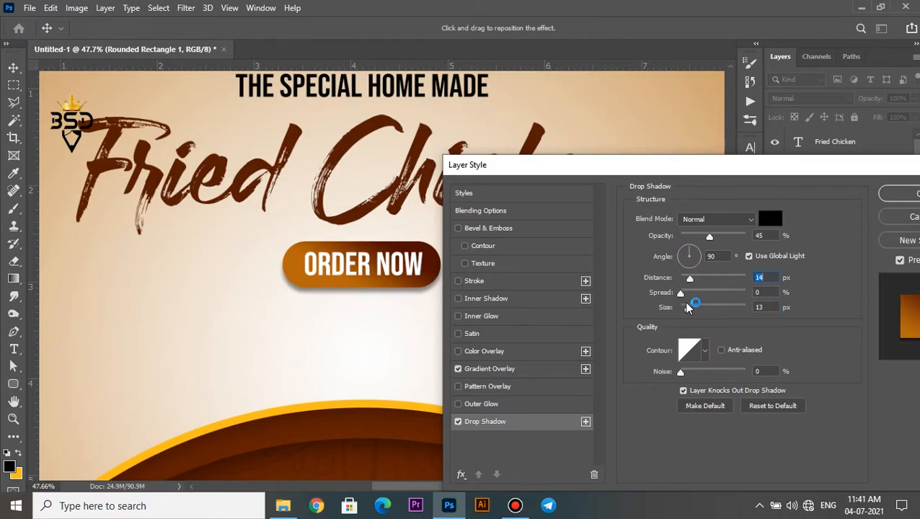
pyautogui.moveTo(709, 236); pyautogui.dragTo(719, 238)
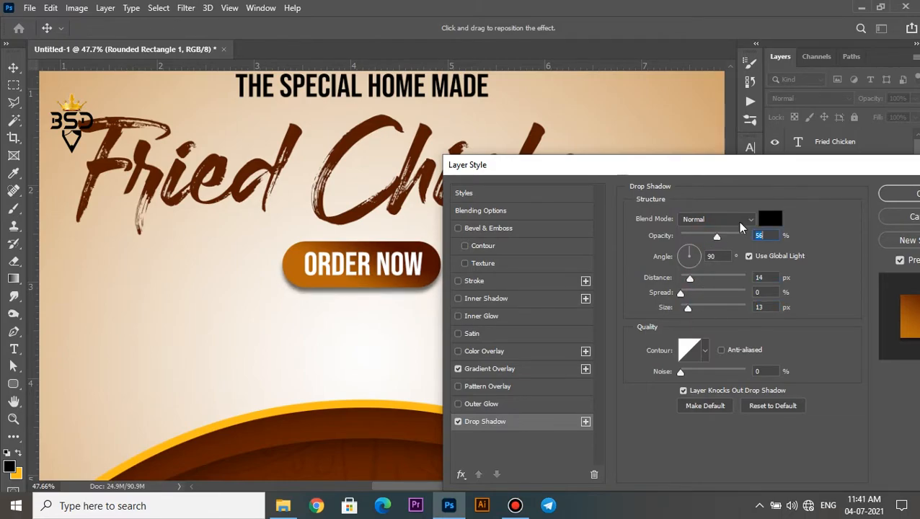
pyautogui.click(898, 193)
# Duplicate the "the special home made" heading below the ORDER NOW button and replace the copy's text with the contact phone number.
pyautogui.scroll(-3, 409, 361)
pyautogui.scroll(1, 389, 334)
pyautogui.rightClick(396, 180)
pyautogui.click(416, 179)
pyautogui.moveTo(405, 177); pyautogui.dragTo(405, 336)
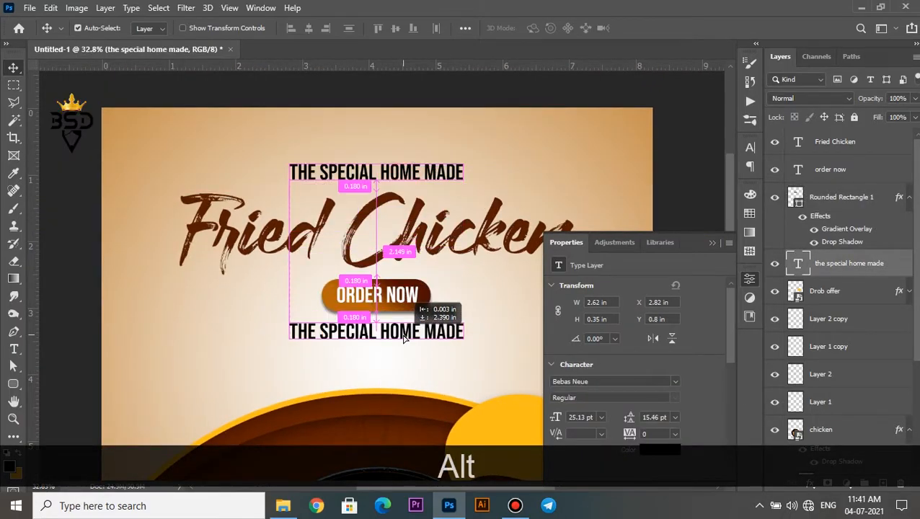
pyautogui.doubleClick(796, 265)
pyautogui.write('+91 ')
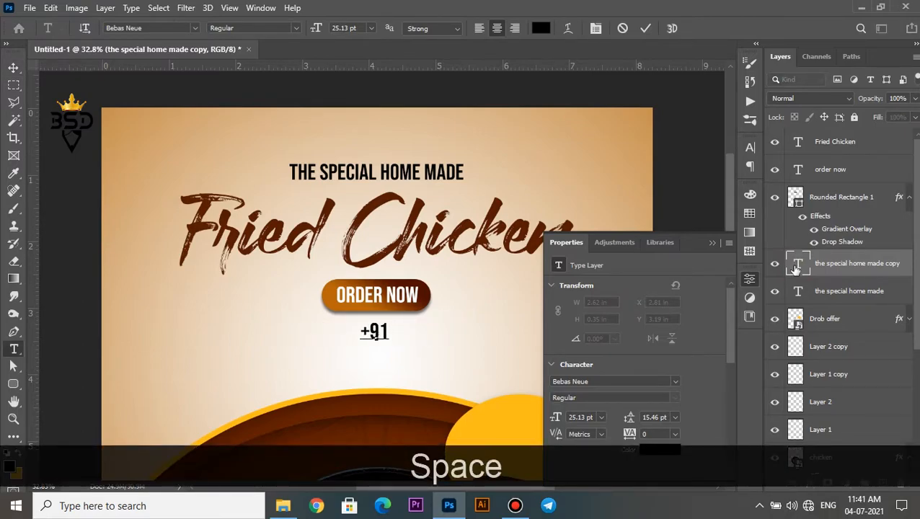
pyautogui.write('9')
pyautogui.write('988')
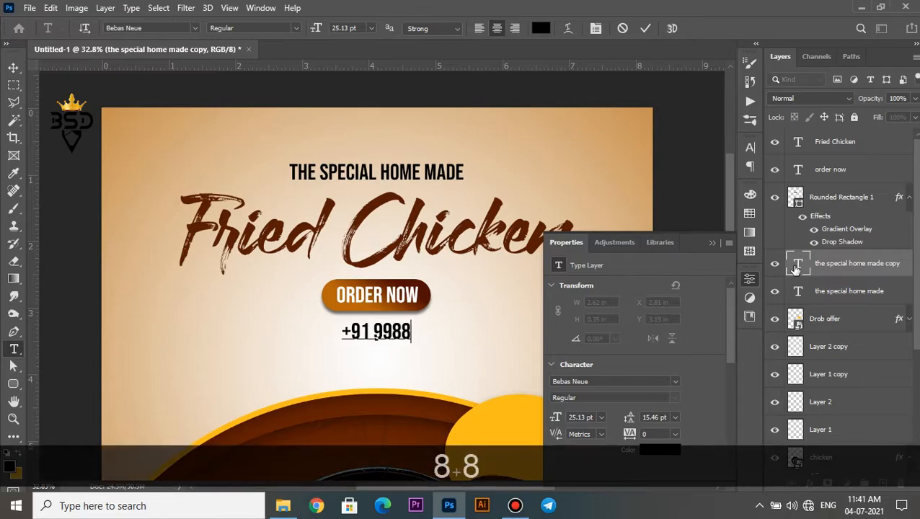
pyautogui.write('7766')
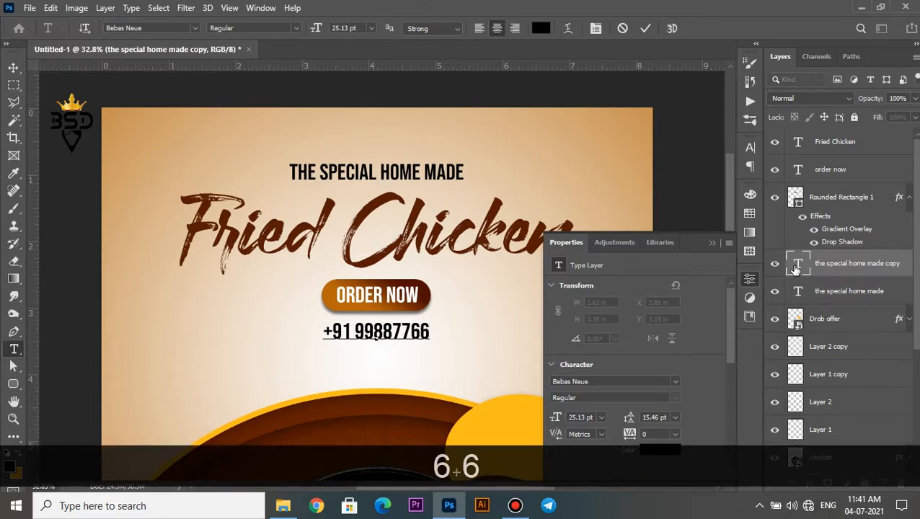
pyautogui.write('55')
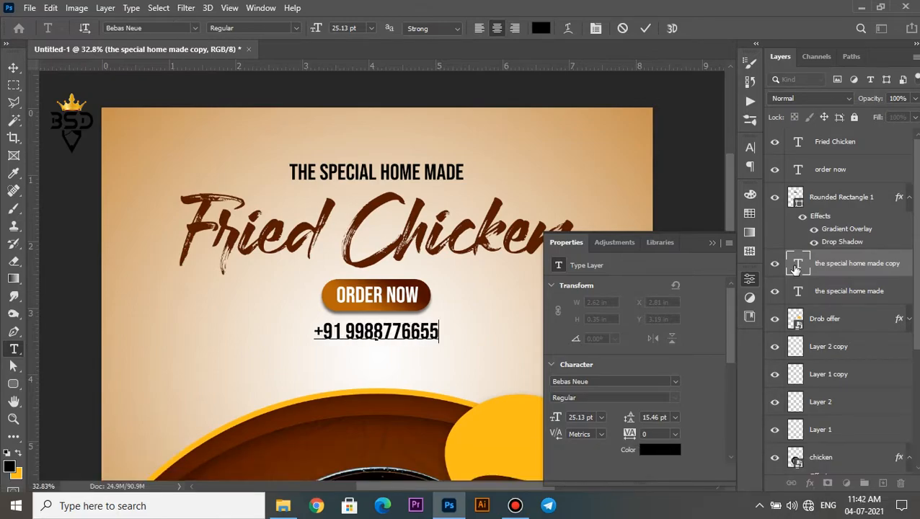
pyautogui.click(644, 29)
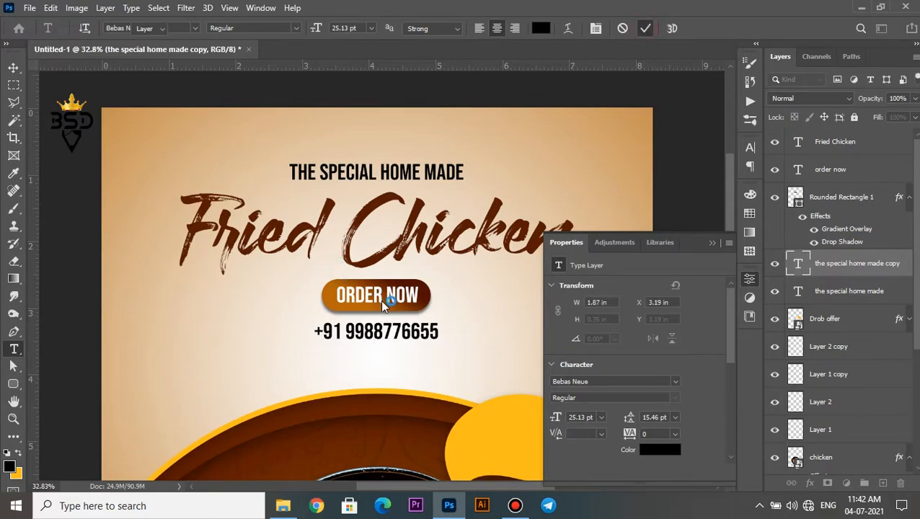
# Scale the phone number text up to about 33 pt and move it slightly lower, centred beneath the ORDER NOW button.
pyautogui.scroll(-1, 382, 305)
pyautogui.click(712, 243)
pyautogui.press('v')
pyautogui.hotkey('ctrl', 't')
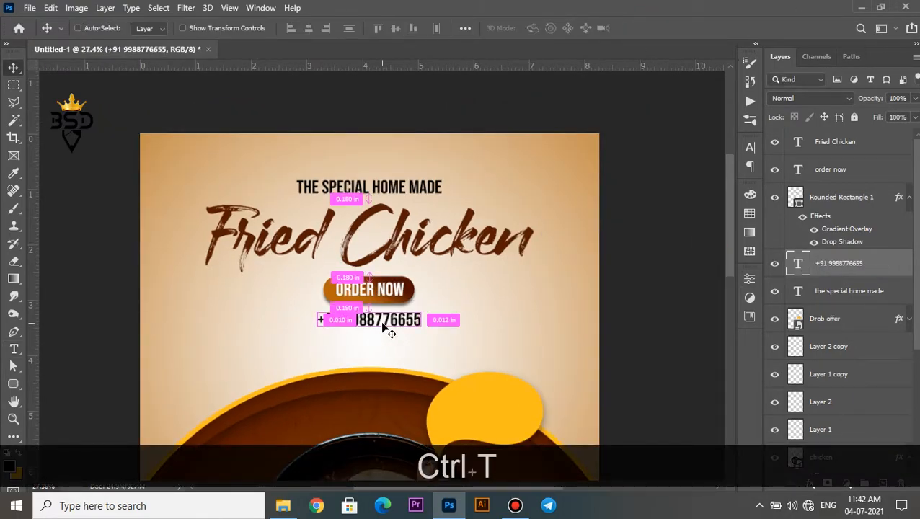
pyautogui.moveTo(423, 332); pyautogui.dragTo(437, 331)
pyautogui.click(670, 28)
pyautogui.moveTo(369, 320); pyautogui.dragTo(368, 328)
# Duplicate the phone number text onto the yellow speech bubble and replace the copy's text with 50%.
pyautogui.scroll(-3, 375, 341)
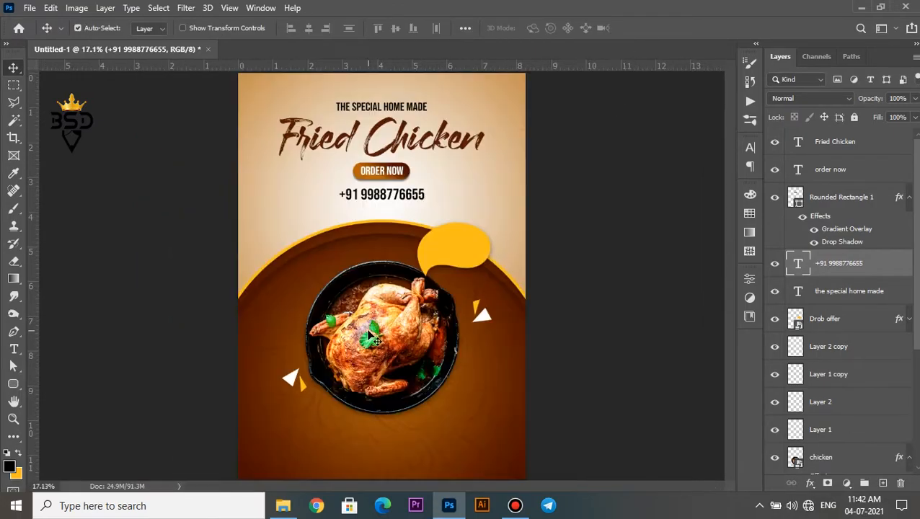
pyautogui.scroll(3, 438, 240)
pyautogui.moveTo(393, 225); pyautogui.dragTo(383, 271)
pyautogui.moveTo(345, 246); pyautogui.dragTo(426, 331)
pyautogui.scroll(2, 462, 312)
pyautogui.doubleClick(795, 262)
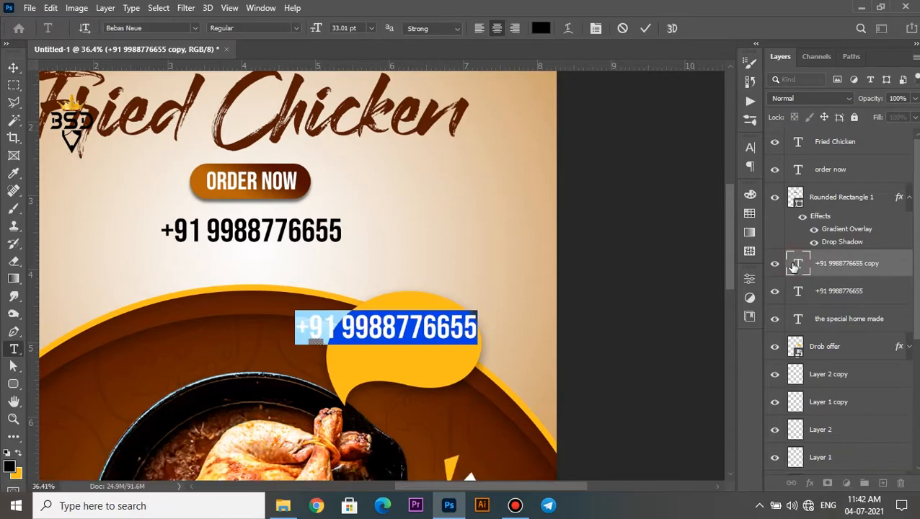
pyautogui.write('50%')
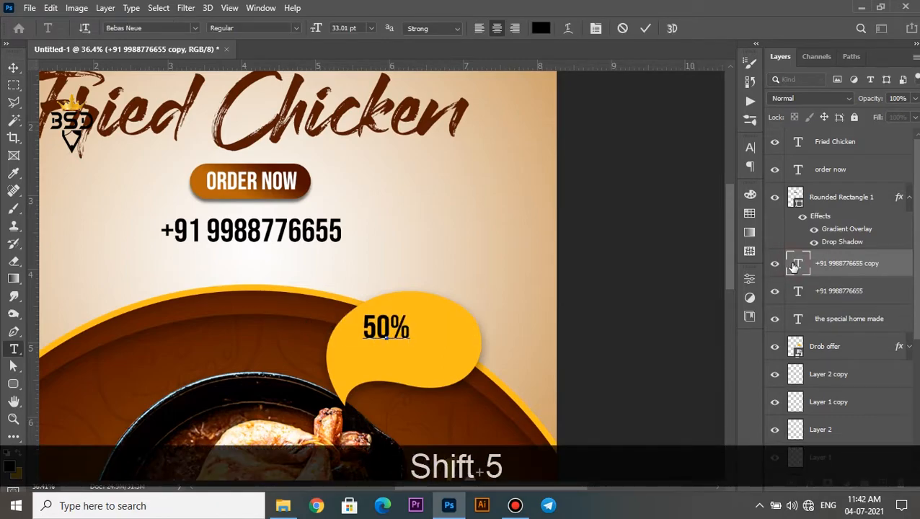
# Recolour the 50% text dark brown sampled from the circle and set its size to 51 pt.
pyautogui.hotkey('ctrl', 'a')
pyautogui.click(541, 28)
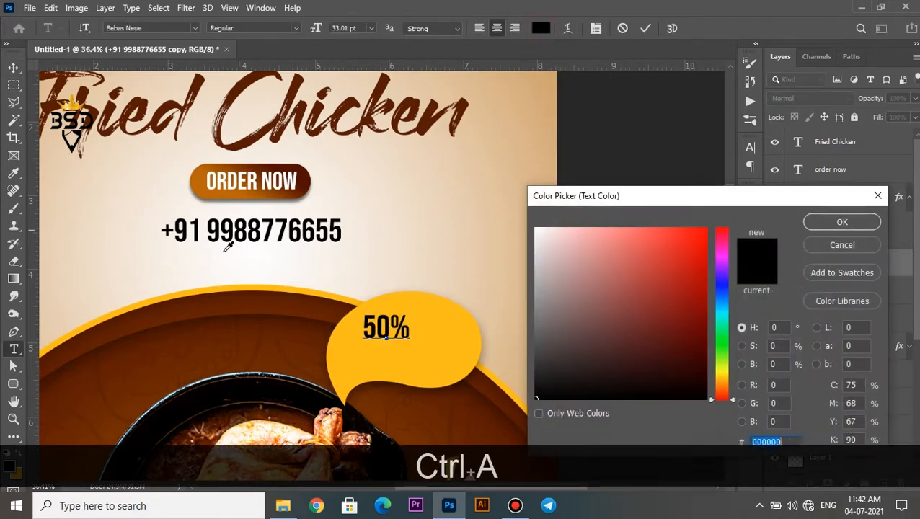
pyautogui.click(207, 301)
pyautogui.click(842, 221)
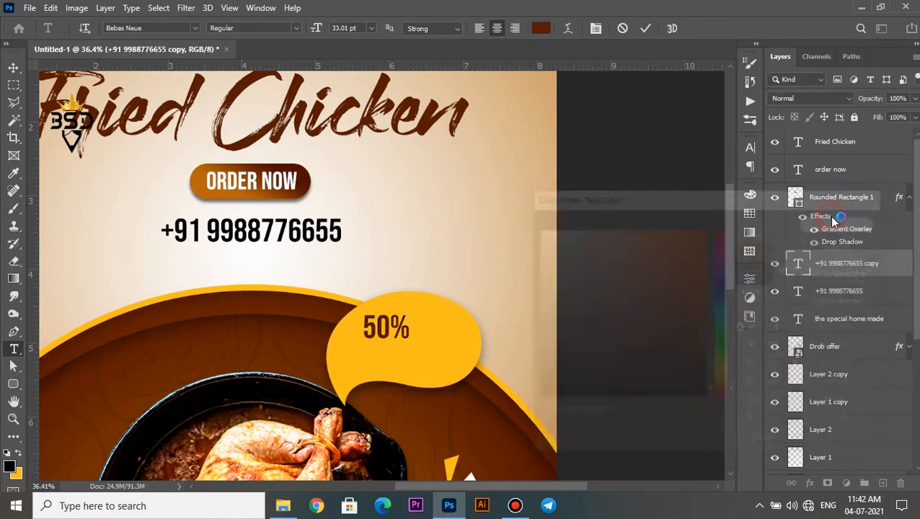
pyautogui.moveTo(315, 33); pyautogui.dragTo(328, 34)
pyautogui.click(646, 28)
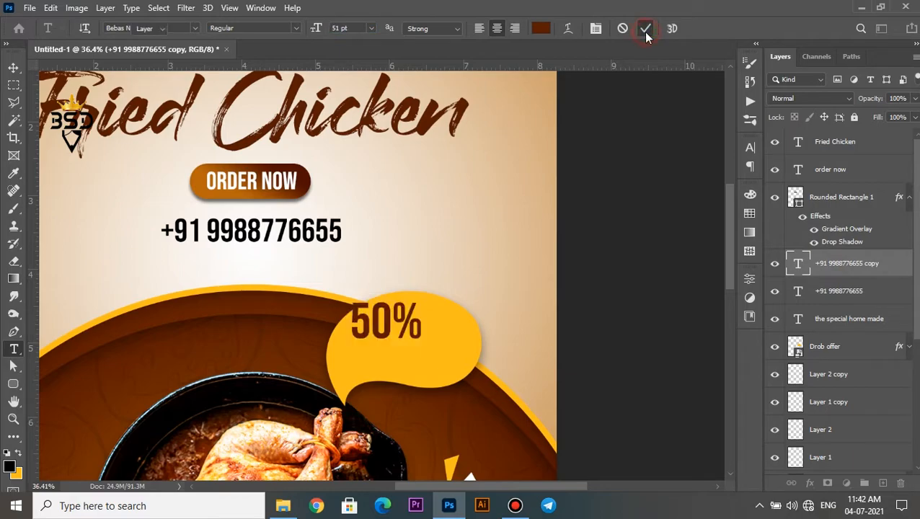
# Position the 50% text inside the speech bubble and scale it up to about 114%.
pyautogui.press('v')
pyautogui.moveTo(414, 329); pyautogui.dragTo(431, 341)
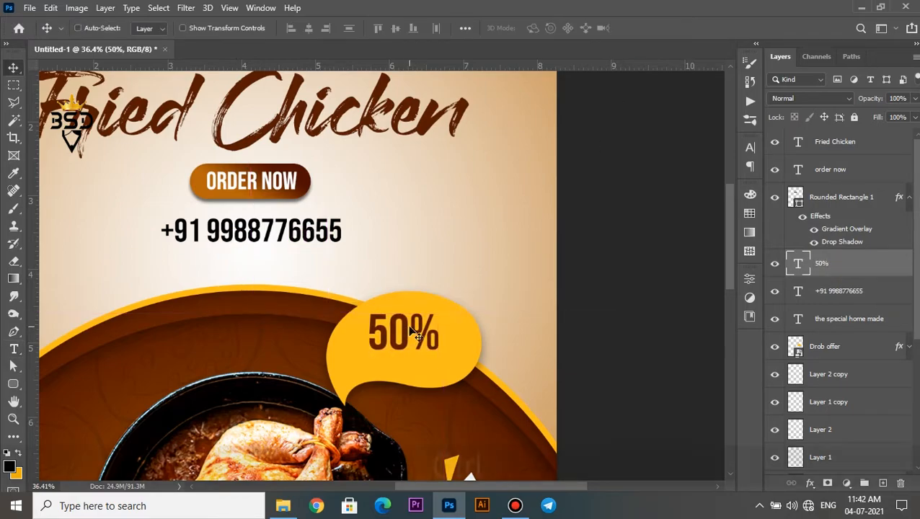
pyautogui.hotkey('ctrl', 't')
pyautogui.moveTo(438, 306); pyautogui.dragTo(449, 295)
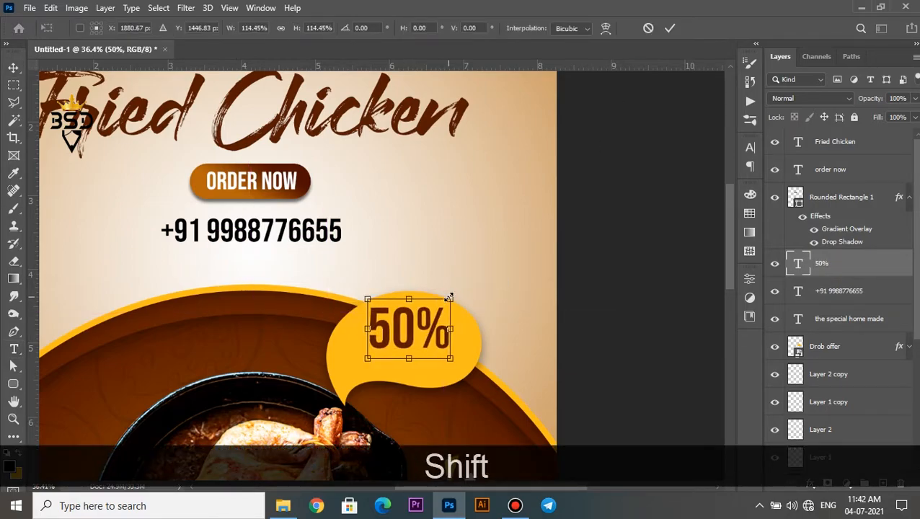
pyautogui.click(669, 28)
# Duplicate the 50% text slightly lower in the speech bubble and replace the copy's text with OFFER.
pyautogui.moveTo(416, 337); pyautogui.dragTo(426, 367)
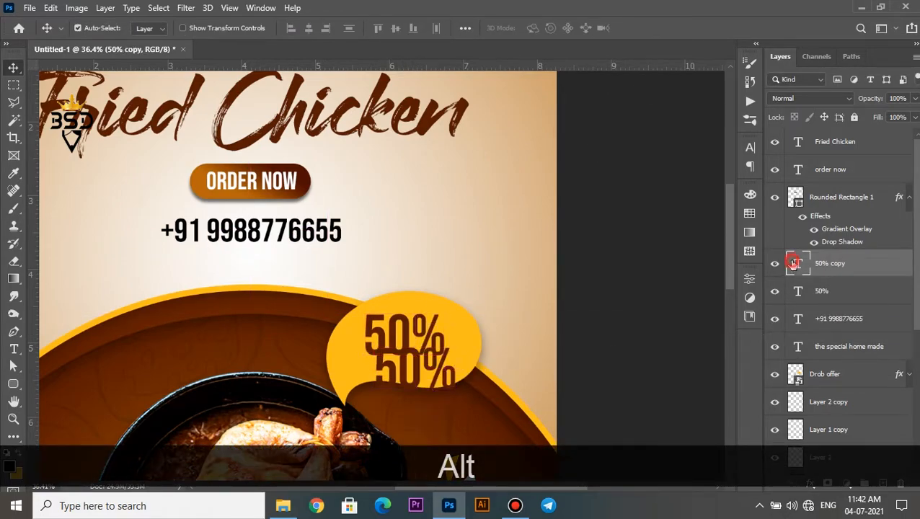
pyautogui.doubleClick(797, 263)
pyautogui.write('R')
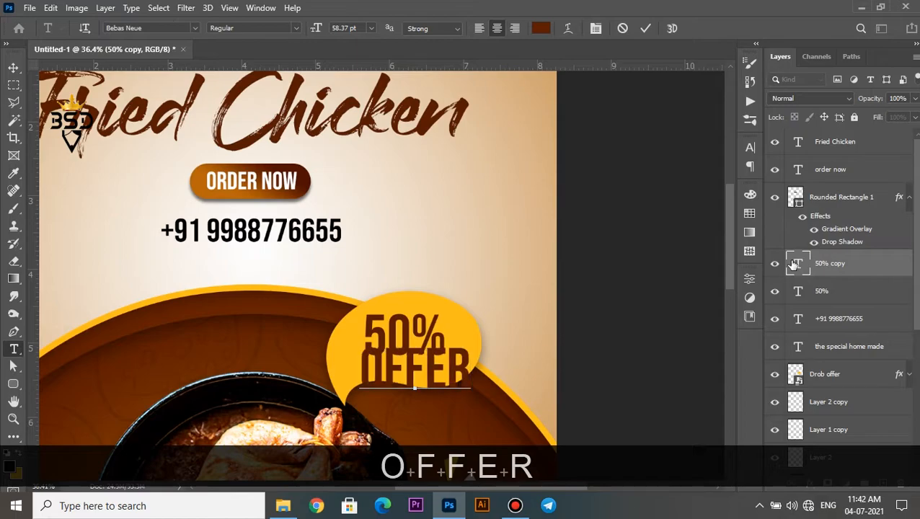
# Set the OFFER text's size to 28 pt and its tracking to 100.
pyautogui.hotkey('ctrl', 'a')
pyautogui.moveTo(316, 28); pyautogui.dragTo(295, 27)
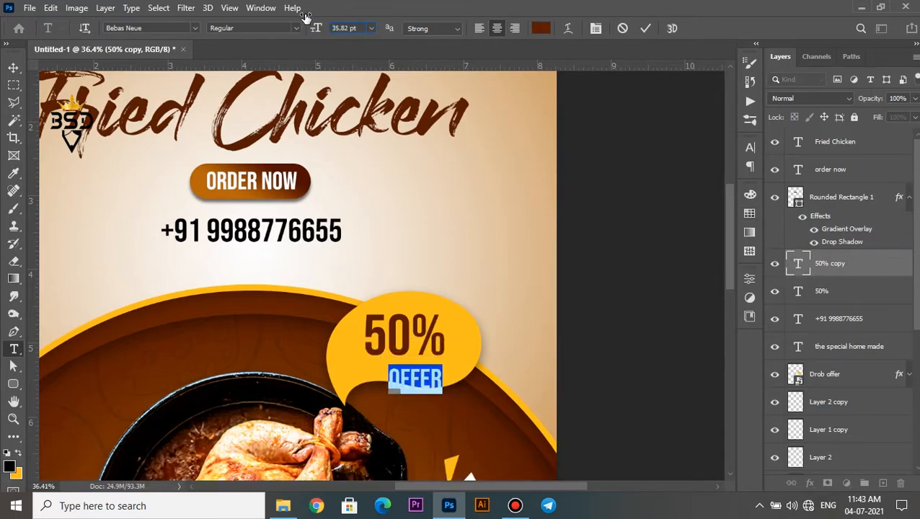
pyautogui.click(592, 27)
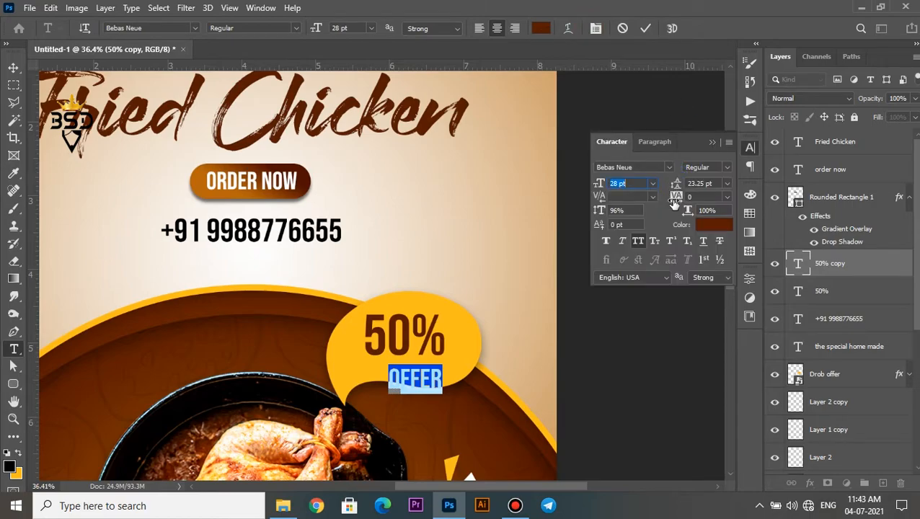
pyautogui.click(647, 29)
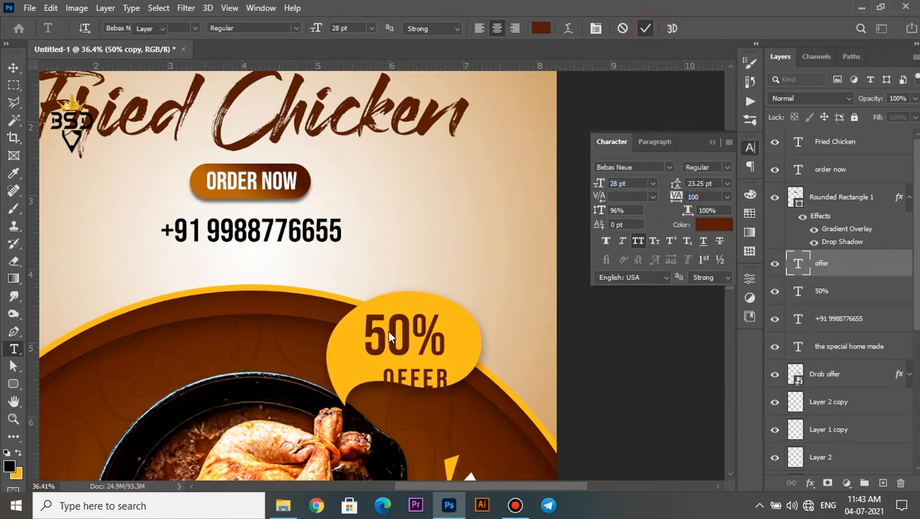
# Scale the OFFER text down to about 21 pt and position it close beneath 50% inside the speech bubble.
pyautogui.hotkey('ctrl', 't')
pyautogui.moveTo(449, 392); pyautogui.dragTo(393, 373)
pyautogui.press('Return')
pyautogui.scroll(2, 426, 379)
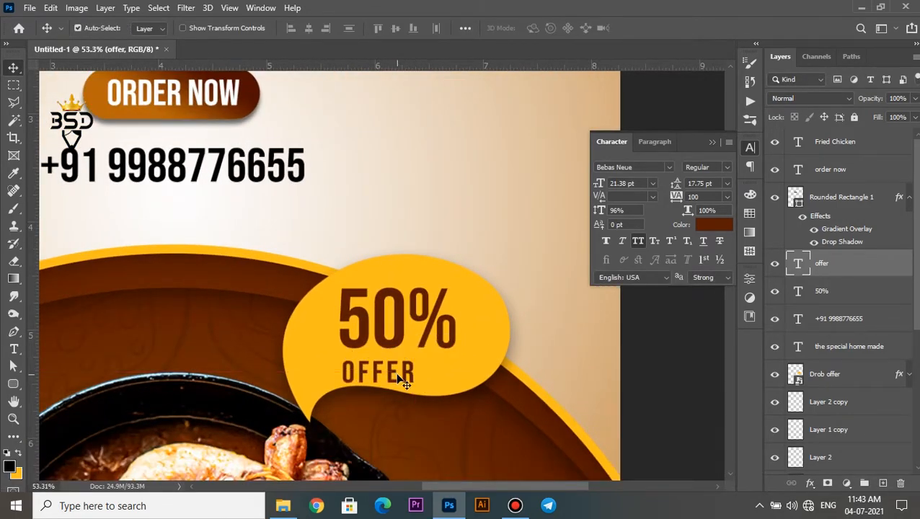
pyautogui.press('Up')
pyautogui.press('Up')
pyautogui.press('Up')
pyautogui.press('Up')
pyautogui.press('Up')
pyautogui.press('Up')
pyautogui.scroll(-3, 396, 373)
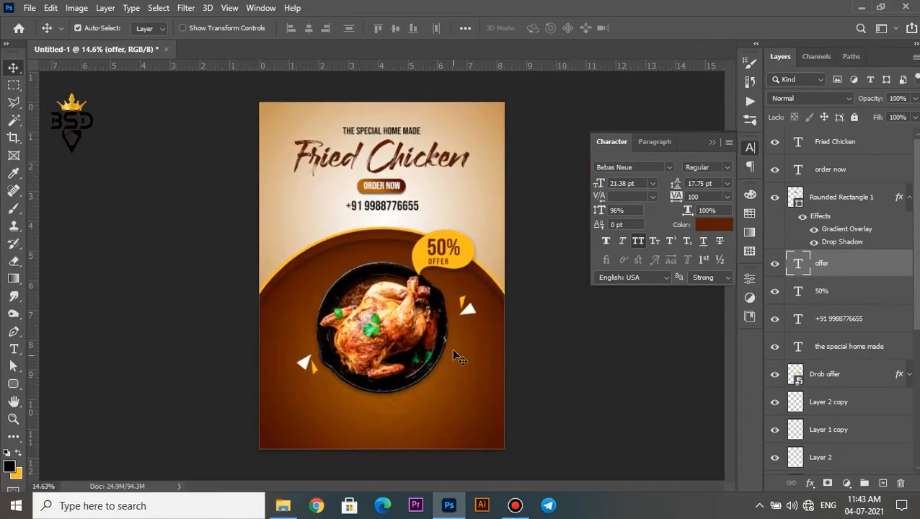
# Scale the 50% and OFFER texts together to about 90% inside the speech bubble.
pyautogui.keyDown('ctrl'); pyautogui.click(850, 290); pyautogui.keyUp('ctrl')
pyautogui.scroll(2, 499, 211)
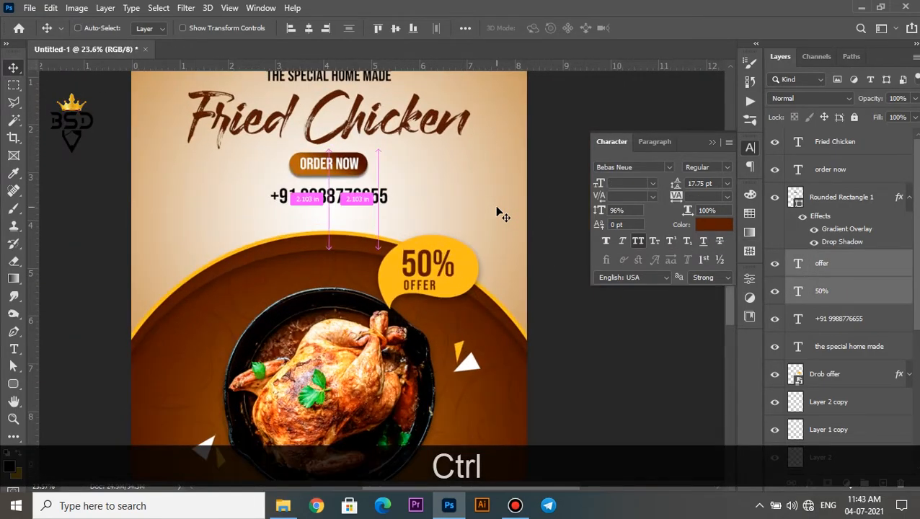
pyautogui.hotkey('ctrl', 't')
pyautogui.moveTo(456, 245); pyautogui.dragTo(449, 247)
pyautogui.press('Return')
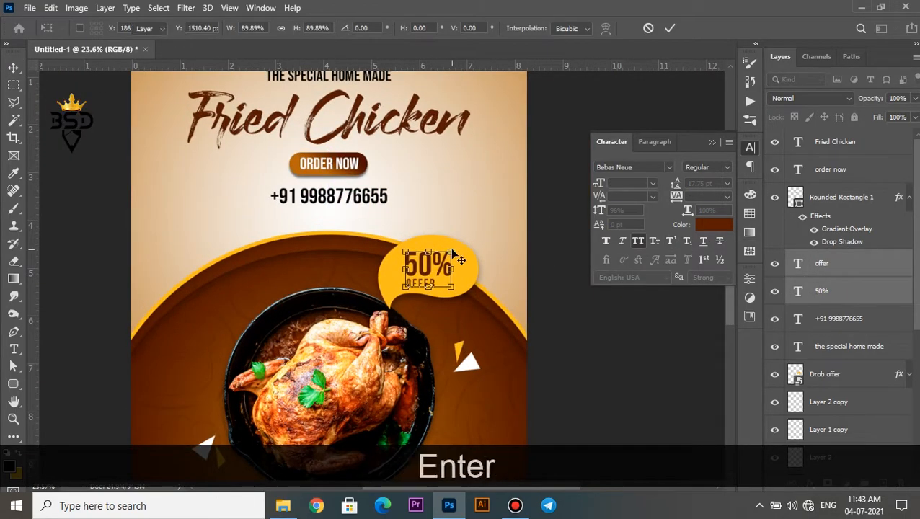
pyautogui.scroll(-2, 431, 272)
pyautogui.scroll(3, 425, 335)
# With the chicken layer selected, draw a circular path about 5.81 in wide with the Ellipse tool and add a new layer above the chicken.
pyautogui.press('space')
pyautogui.moveTo(423, 336); pyautogui.dragTo(419, 188)
pyautogui.rightClick(315, 283)
pyautogui.click(338, 286)
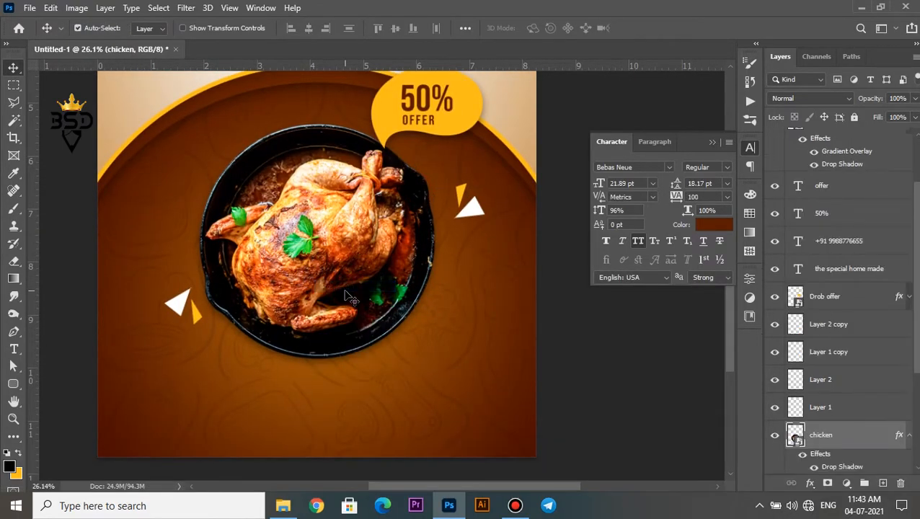
pyautogui.hotkey('ctrl', '0')
pyautogui.scroll(3, 359, 270)
pyautogui.press('space')
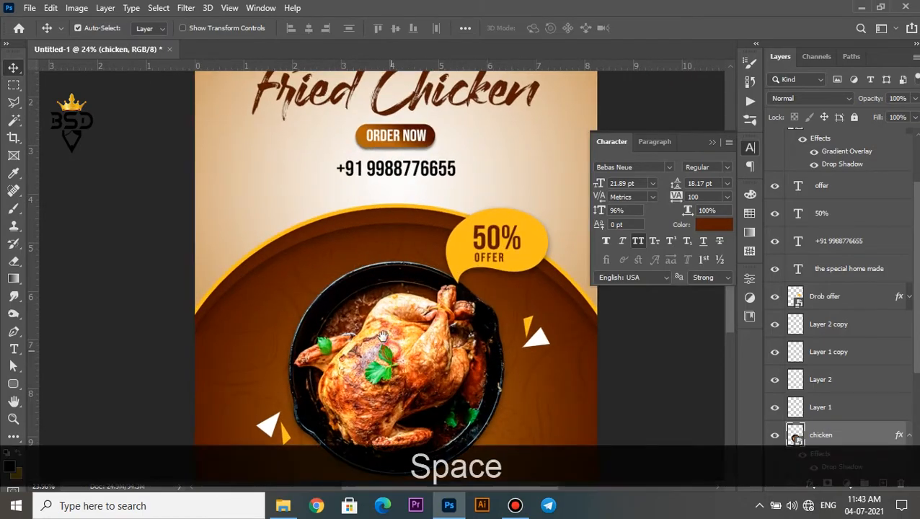
pyautogui.moveTo(390, 346); pyautogui.dragTo(366, 296)
pyautogui.moveTo(18, 387); pyautogui.dragTo(87, 408)
pyautogui.click(116, 28)
pyautogui.click(92, 46)
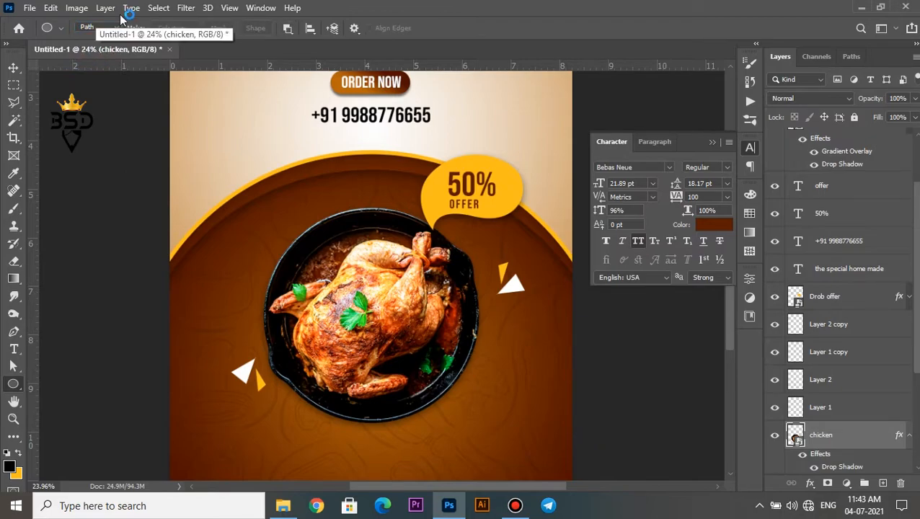
pyautogui.moveTo(280, 197); pyautogui.dragTo(445, 311)
pyautogui.click(881, 484)
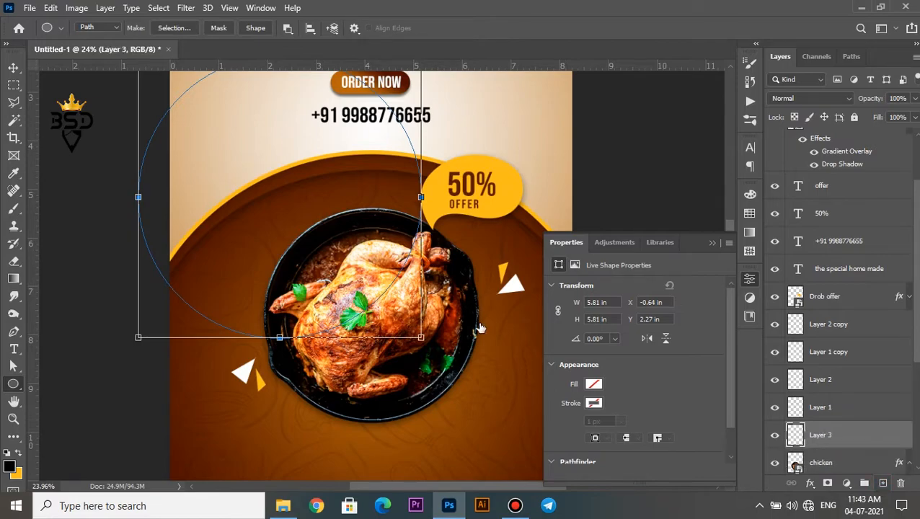
# Centre the circular path around the chicken pan and scale it to about 85%, roughly 4.97 in wide.
pyautogui.hotkey('ctrl', 't')
pyautogui.moveTo(302, 208); pyautogui.dragTo(389, 308)
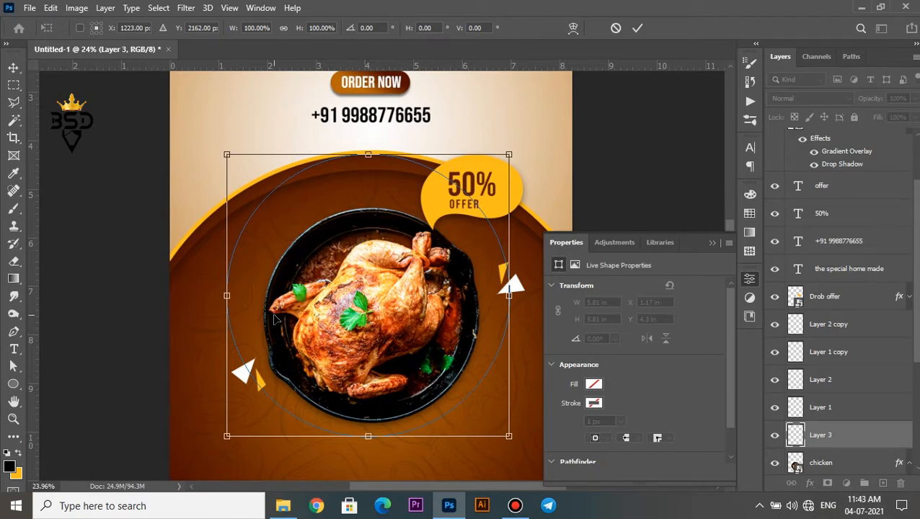
pyautogui.moveTo(386, 204); pyautogui.dragTo(388, 223)
pyautogui.moveTo(511, 174); pyautogui.dragTo(490, 196)
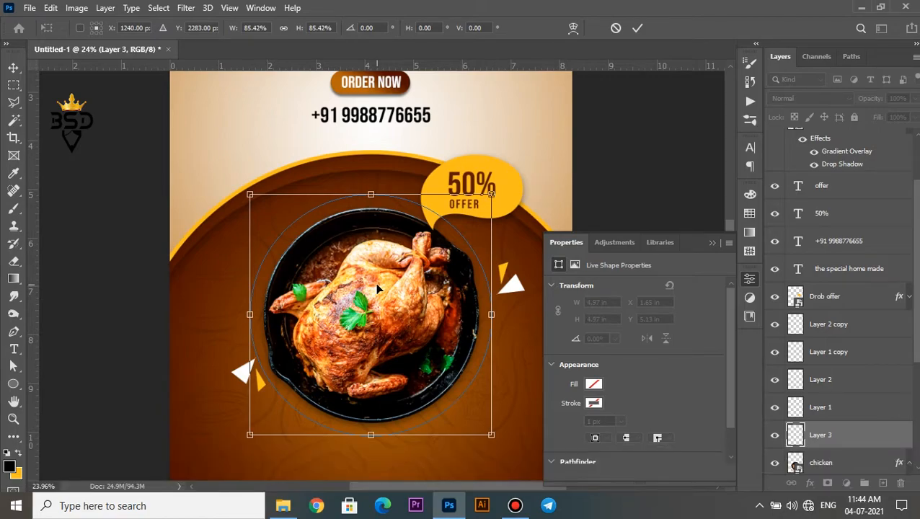
# Add the text "good tasty and spicy" along the lower part of the circular path.
pyautogui.press('t')
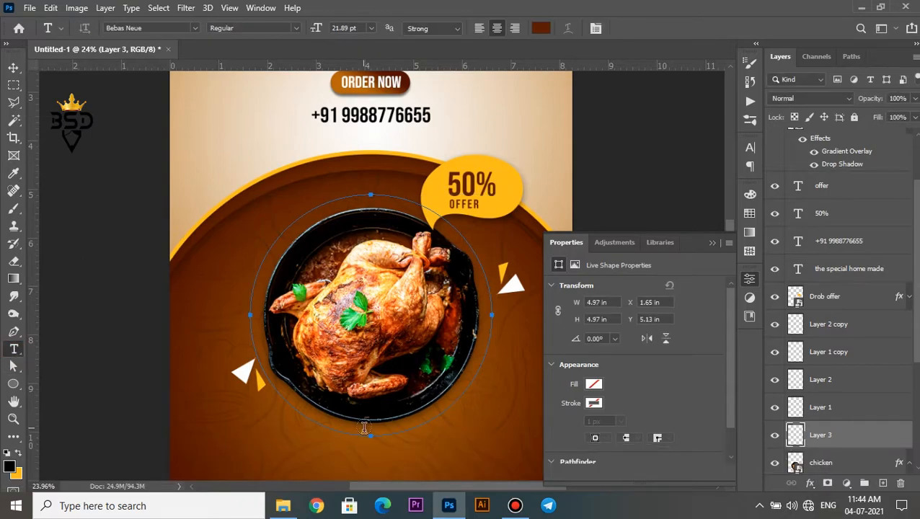
pyautogui.click(372, 434)
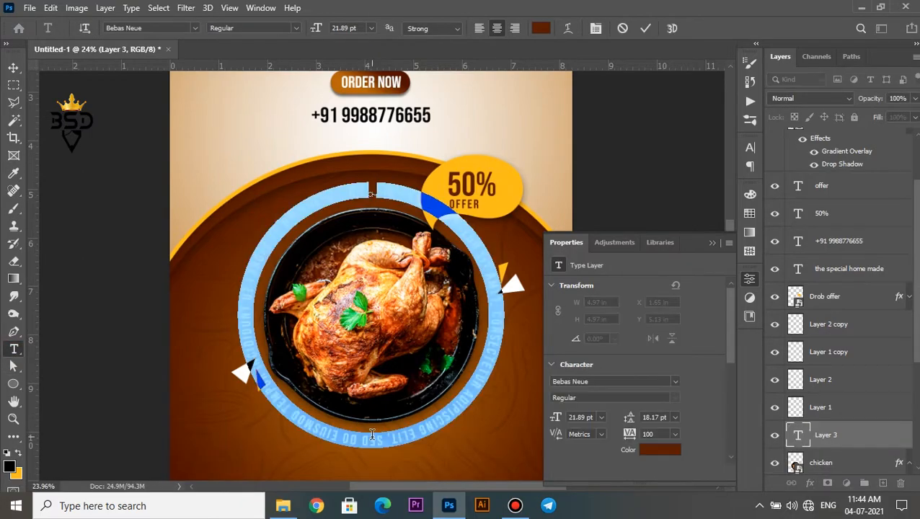
pyautogui.write('good tasty')
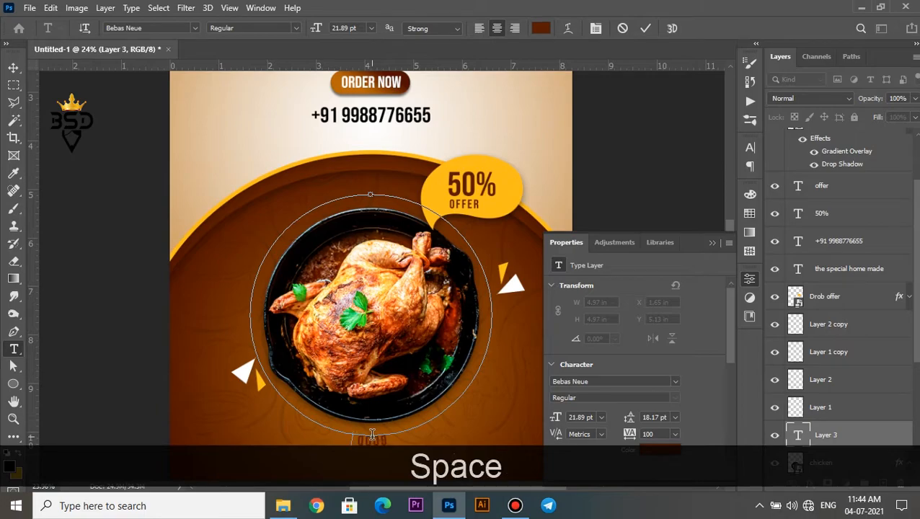
pyautogui.write(' and')
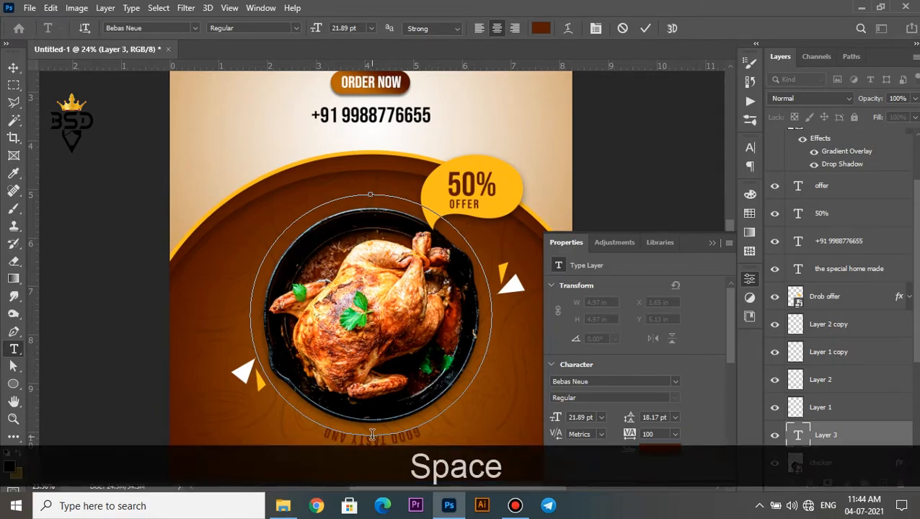
pyautogui.write(' spicy')
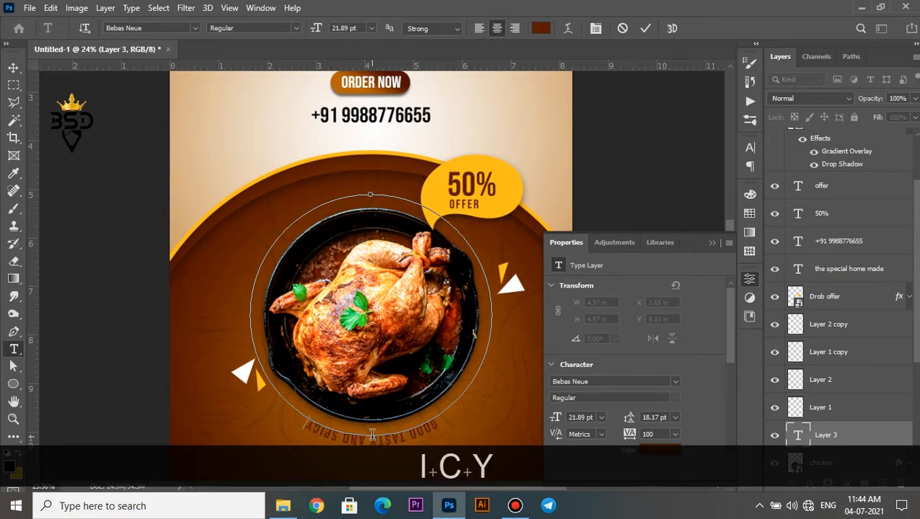
# Recolour the path text white (ffffff) and flip it to the inner side of the circle so it reads upright.
pyautogui.hotkey('ctrl', 'a')
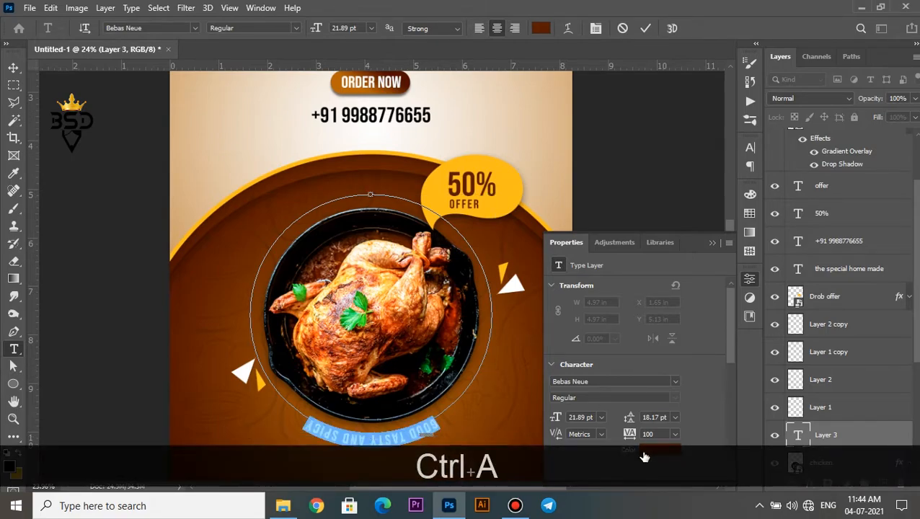
pyautogui.click(658, 449)
pyautogui.write('ffffff')
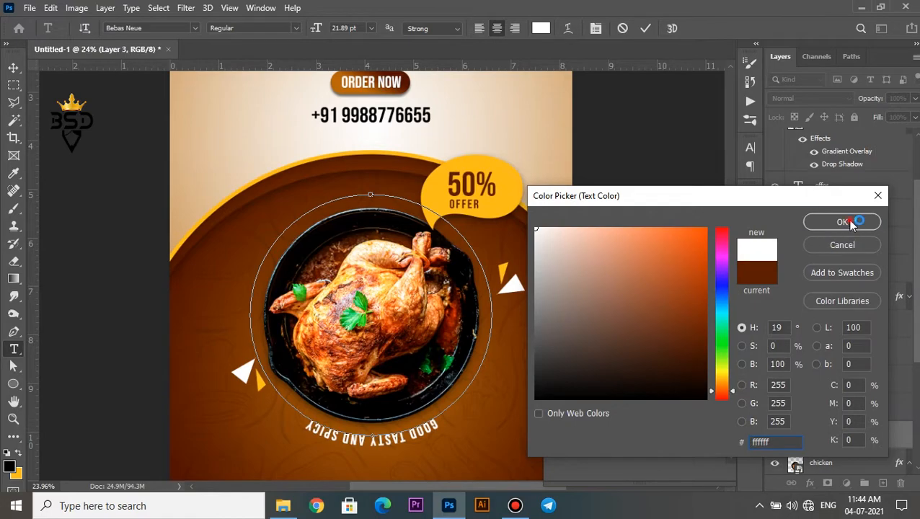
pyautogui.click(851, 224)
pyautogui.moveTo(16, 369); pyautogui.dragTo(44, 368)
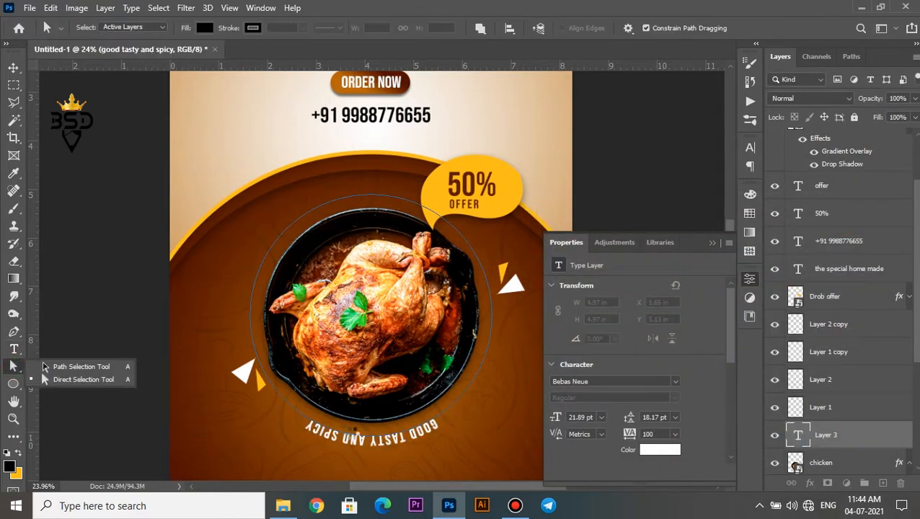
pyautogui.moveTo(372, 441); pyautogui.dragTo(375, 429)
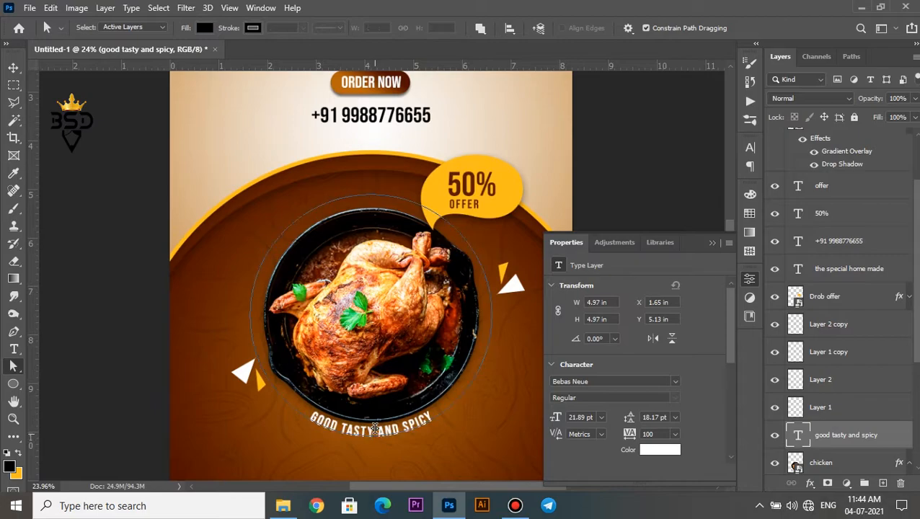
# Change the curved "good tasty and spicy" text's font to Arial and set its tracking to 25.
pyautogui.doubleClick(797, 435)
pyautogui.click(596, 29)
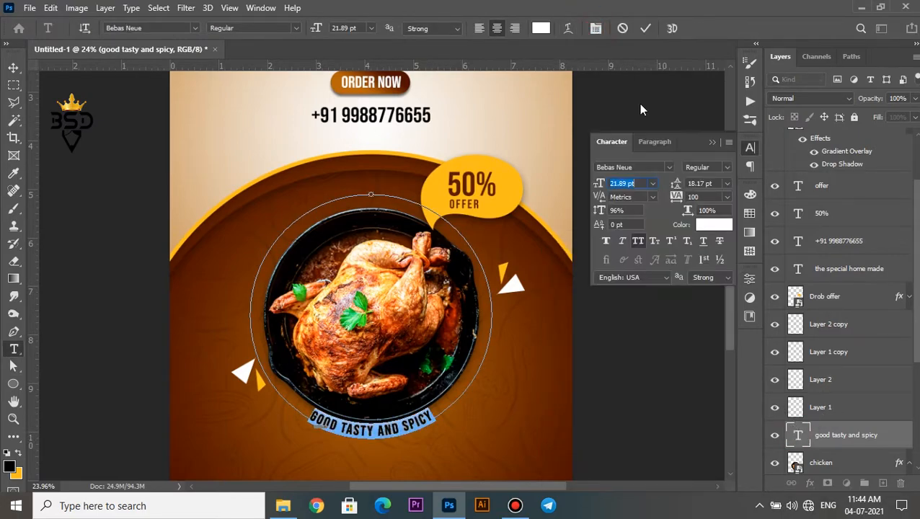
pyautogui.click(669, 168)
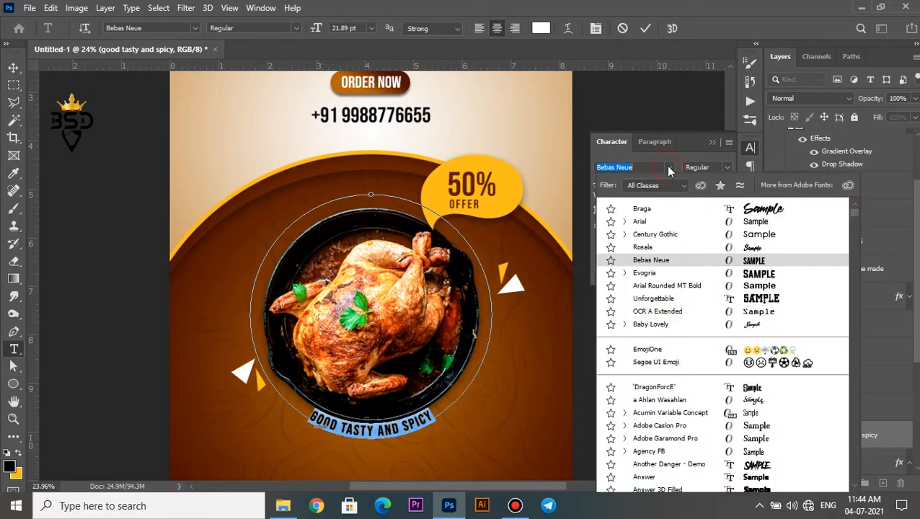
pyautogui.click(750, 222)
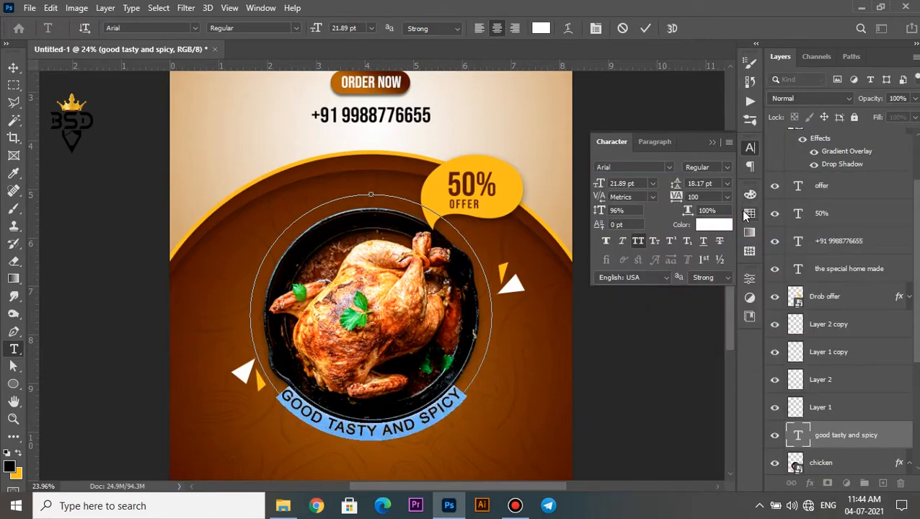
pyautogui.click(728, 200)
pyautogui.click(711, 311)
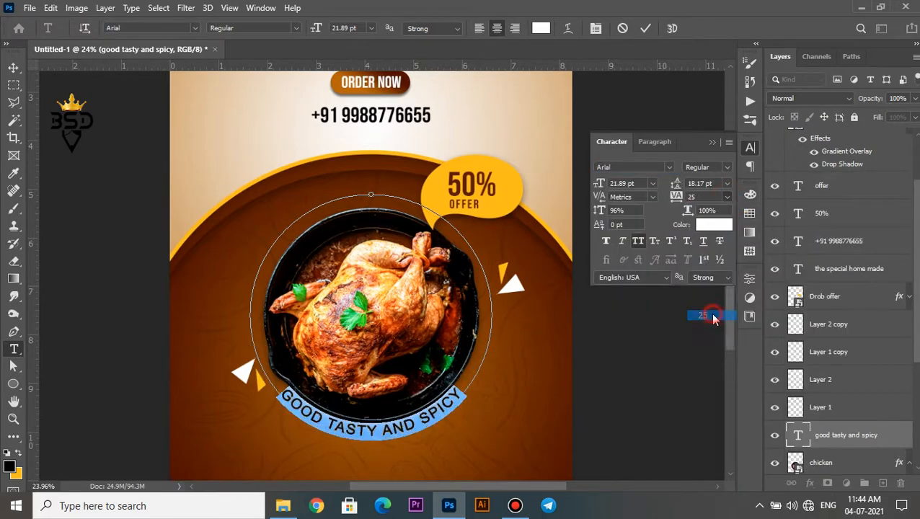
pyautogui.click(644, 30)
# Scale the curved text up to about 102% around the chicken pan.
pyautogui.scroll(-2, 453, 274)
pyautogui.press('v')
pyautogui.scroll(1, 452, 274)
pyautogui.hotkey('ctrl', 't')
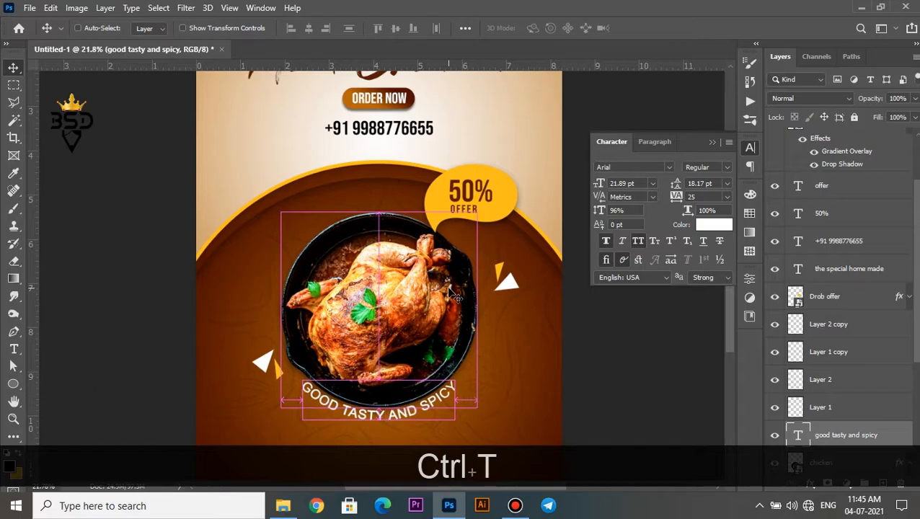
pyautogui.moveTo(488, 197); pyautogui.dragTo(489, 195)
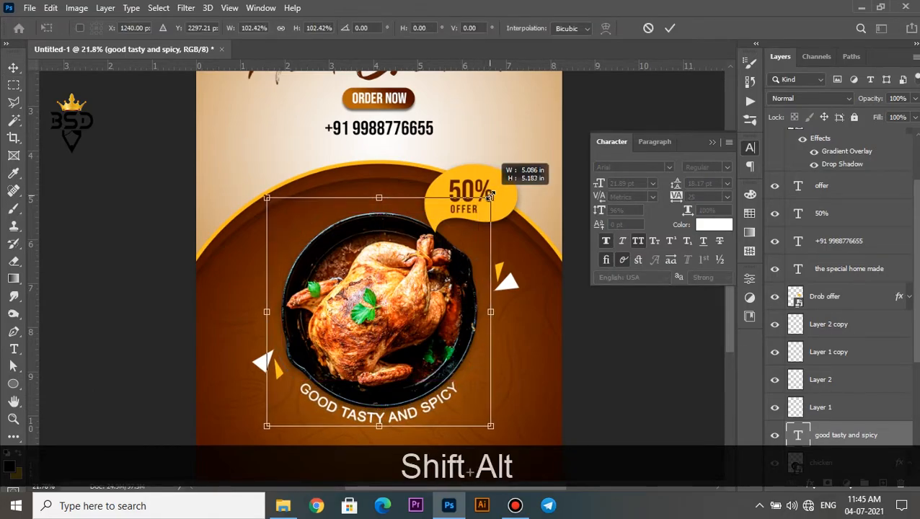
pyautogui.press('Return')
# Open the social icons image "black and white square social.png" from File Explorer as a separate Photoshop document.
pyautogui.scroll(-2, 409, 313)
pyautogui.scroll(3, 411, 327)
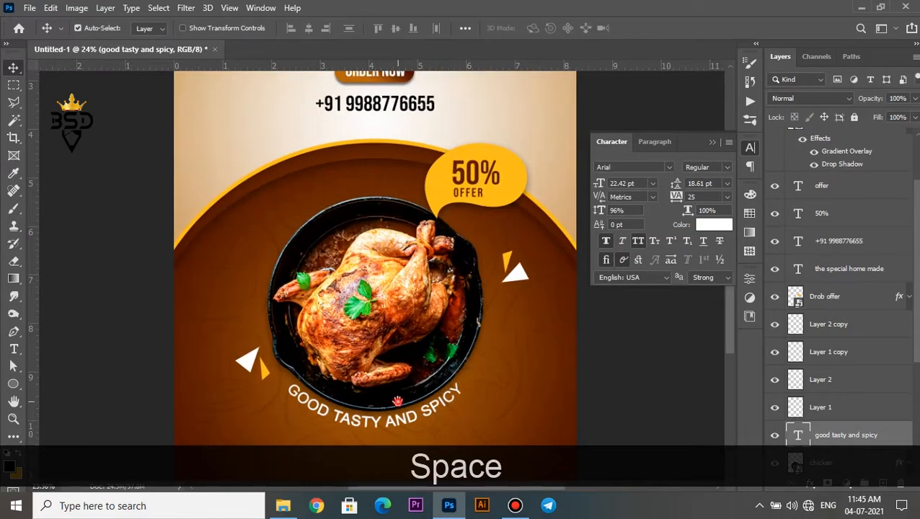
pyautogui.moveTo(398, 402); pyautogui.dragTo(388, 253)
pyautogui.scroll(2, 380, 265)
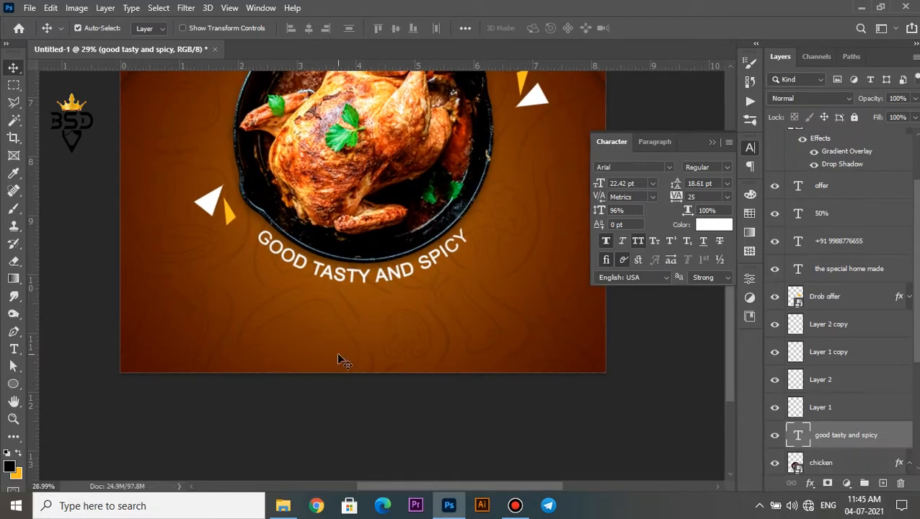
pyautogui.scroll(-1, 338, 355)
pyautogui.click(284, 505)
pyautogui.moveTo(124, 81); pyautogui.dragTo(582, 55)
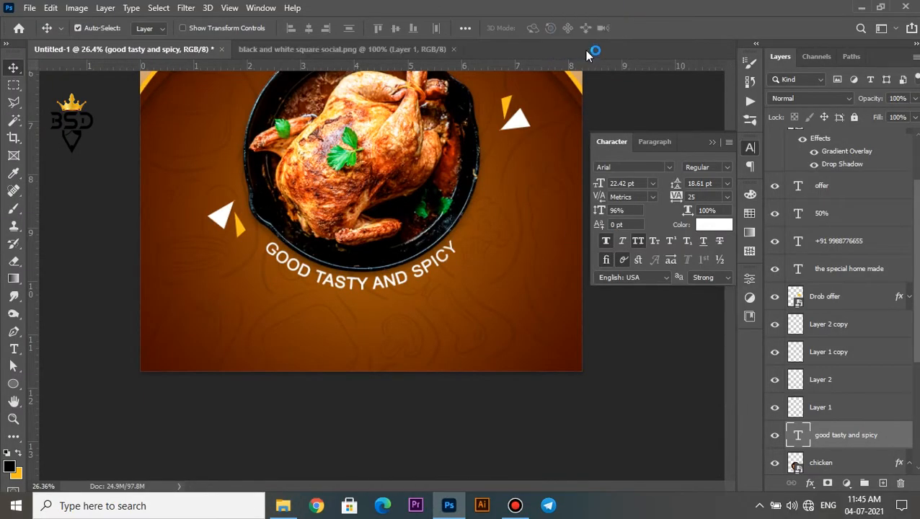
# Select the Facebook icon with a rectangular marquee and cut it onto its own layer.
pyautogui.click(15, 85)
pyautogui.moveTo(202, 103); pyautogui.dragTo(298, 188)
pyautogui.rightClick(280, 142)
pyautogui.click(317, 238)
# Select the Twitter icon on Layer 1 with a rectangular marquee, cut it onto its own layer and reselect Layer 1.
pyautogui.moveTo(301, 95); pyautogui.dragTo(382, 183)
pyautogui.click(819, 168)
pyautogui.rightClick(359, 167)
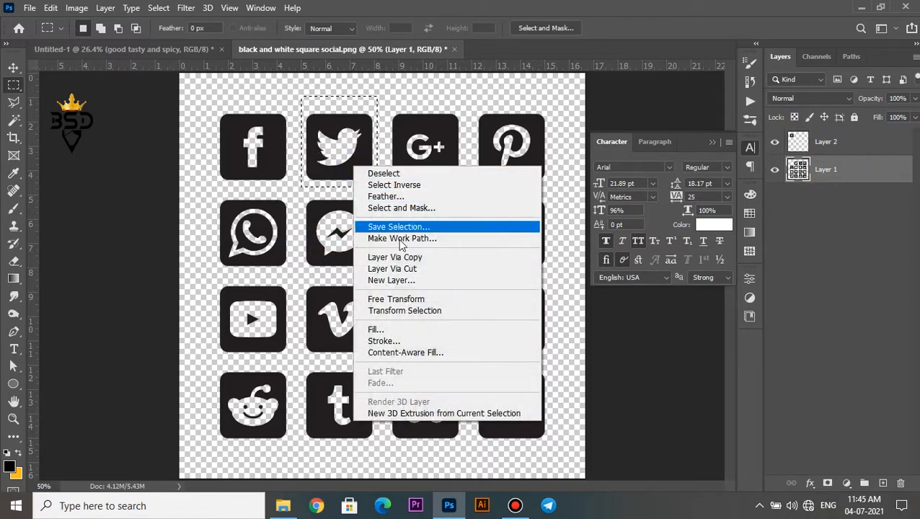
pyautogui.click(395, 267)
pyautogui.click(820, 194)
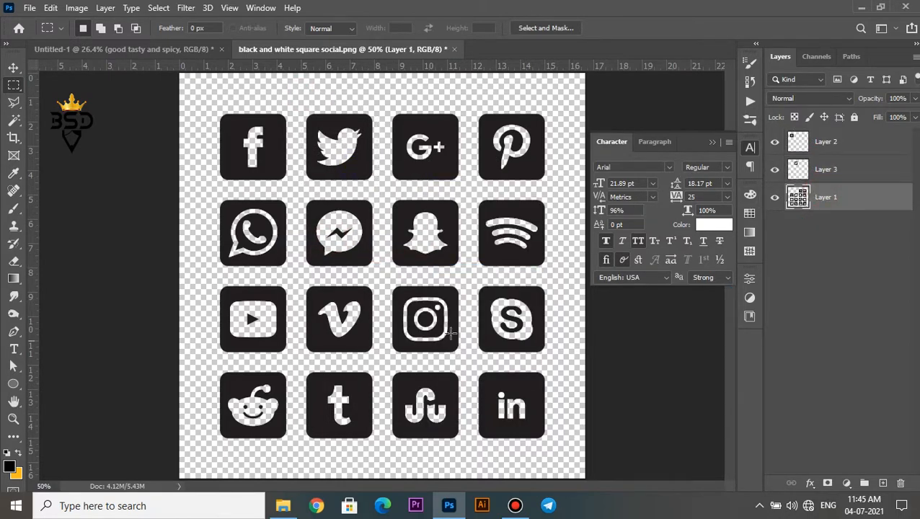
# Select the Instagram icon on Layer 1 with a rectangular marquee and cut it onto its own layer.
pyautogui.moveTo(415, 322); pyautogui.dragTo(468, 360)
pyautogui.rightClick(450, 317)
pyautogui.click(503, 167)
pyautogui.press('v')
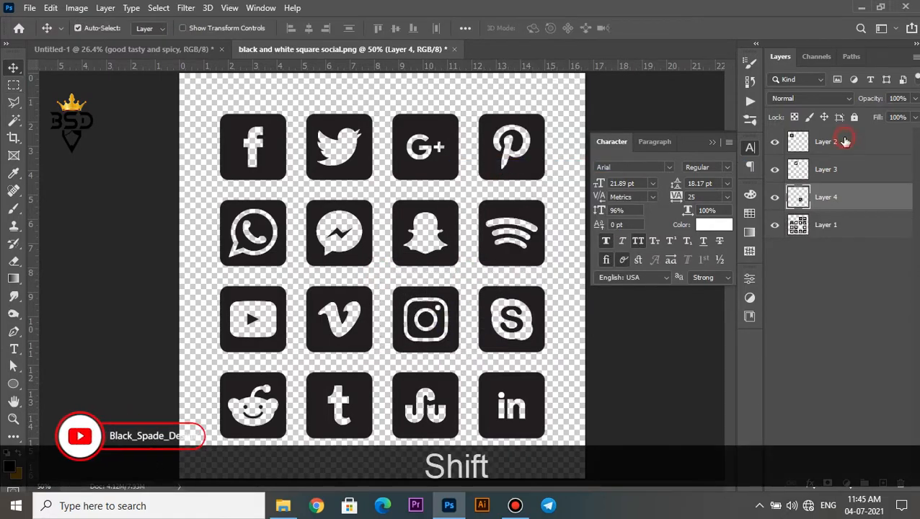
# Select the Facebook, Twitter and Instagram icon layers together and bring them into the flyer document Untitled-1.
pyautogui.keyDown('shift'); pyautogui.click(842, 141); pyautogui.keyUp('shift')
pyautogui.moveTo(260, 165); pyautogui.dragTo(328, 303)
pyautogui.scroll(-4, 328, 303)
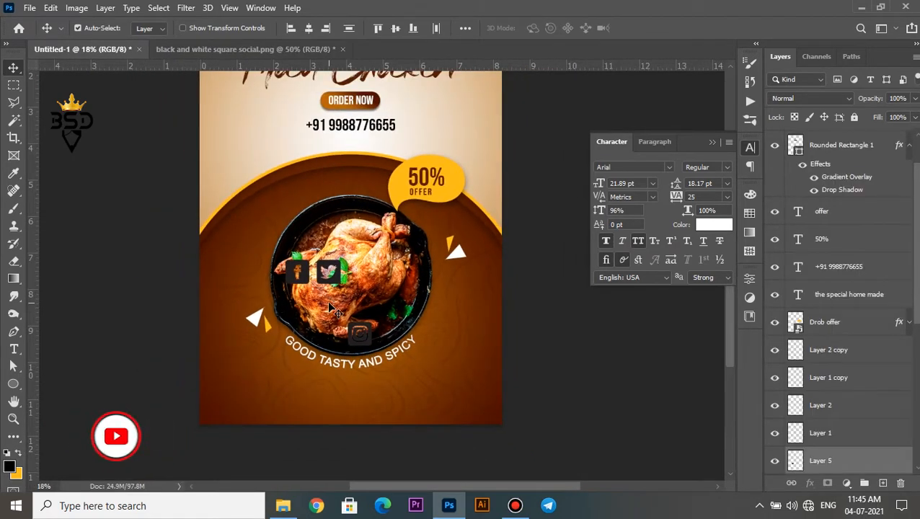
# Scale the three social icons down and move them to the brown area at the flyer's lower left, below the chicken pan.
pyautogui.hotkey('ctrl', 't')
pyautogui.scroll(1, 385, 299)
pyautogui.moveTo(402, 320); pyautogui.dragTo(374, 347)
pyautogui.scroll(3, 366, 369)
pyautogui.moveTo(384, 392); pyautogui.dragTo(408, 176)
pyautogui.moveTo(351, 178); pyautogui.dragTo(240, 326)
pyautogui.moveTo(284, 334); pyautogui.dragTo(309, 359)
pyautogui.press('Return')
pyautogui.scroll(2, 231, 302)
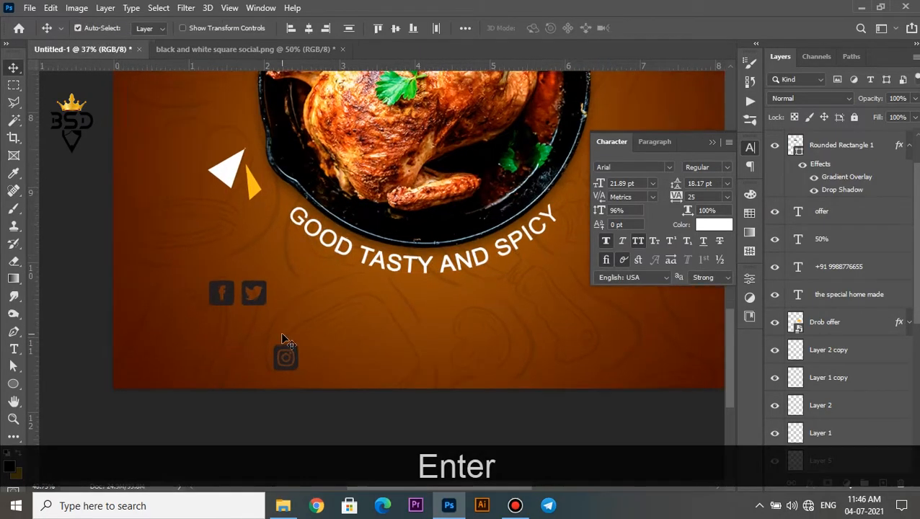
# Move the Facebook icon toward the flyer's lower-left corner and give it a white (ffffff) Color Overlay.
pyautogui.moveTo(226, 298); pyautogui.dragTo(178, 341)
pyautogui.click(809, 483)
pyautogui.click(842, 433)
pyautogui.click(715, 214)
pyautogui.click(539, 231)
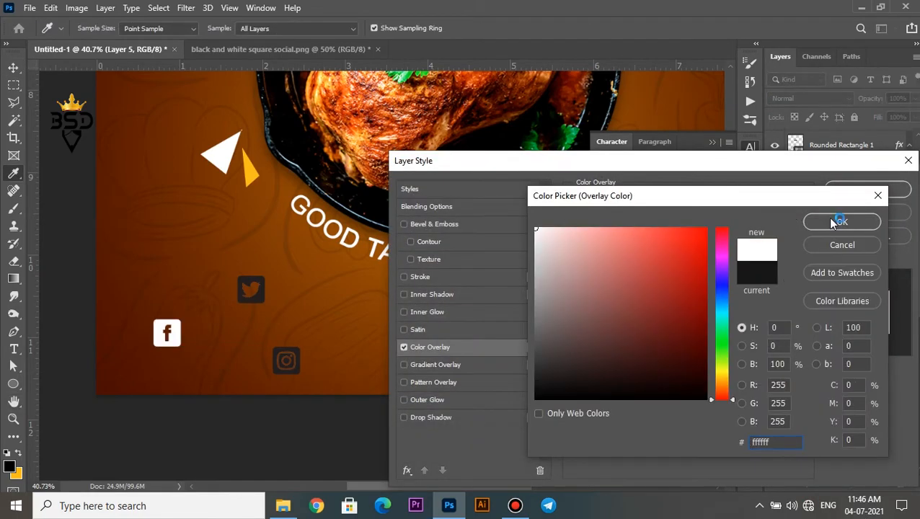
pyautogui.click(837, 219)
pyautogui.click(868, 190)
# Add the text "Fried_chicken" near the Facebook icon in white Arial, with faux bold and all caps turned off.
pyautogui.scroll(-2, 401, 219)
pyautogui.scroll(-2, 398, 218)
pyautogui.moveTo(405, 367); pyautogui.dragTo(435, 257)
pyautogui.scroll(1, 435, 257)
pyautogui.press('t')
pyautogui.click(297, 367)
pyautogui.write('FRI')
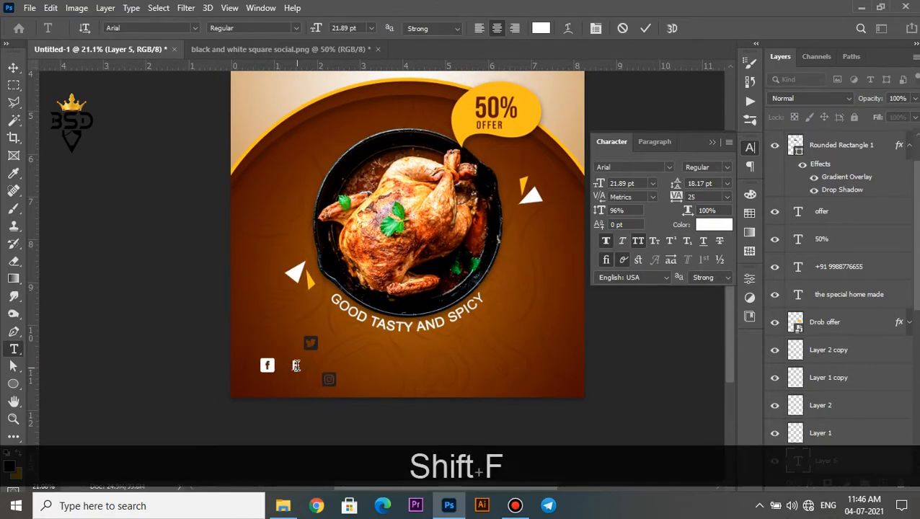
pyautogui.write('ED_CHICKEN')
pyautogui.hotkey('ctrl', 'a')
pyautogui.click(607, 240)
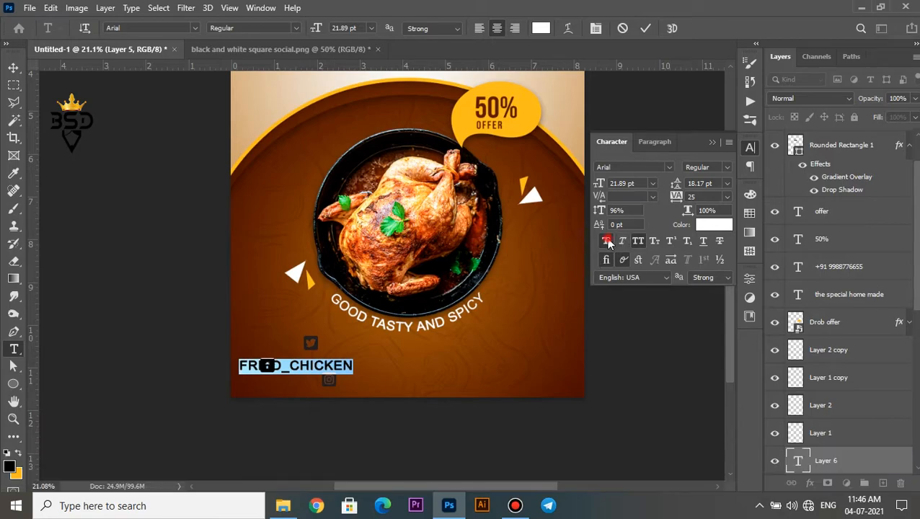
pyautogui.click(645, 28)
# Place the Fried_chicken label just beside the Facebook icon and scale it down to 18.46 pt.
pyautogui.press('v')
pyautogui.scroll(5, 297, 369)
pyautogui.moveTo(303, 365); pyautogui.dragTo(366, 364)
pyautogui.scroll(-8, 367, 366)
pyautogui.scroll(3, 351, 387)
pyautogui.press('space')
pyautogui.moveTo(324, 461); pyautogui.dragTo(340, 323)
pyautogui.scroll(6, 349, 346)
pyautogui.hotkey('ctrl', 't')
pyautogui.moveTo(410, 301); pyautogui.dragTo(383, 300)
pyautogui.press('Return')
pyautogui.press('Left')
pyautogui.press('Left')
pyautogui.press('Left')
pyautogui.press('Left')
pyautogui.press('Left')
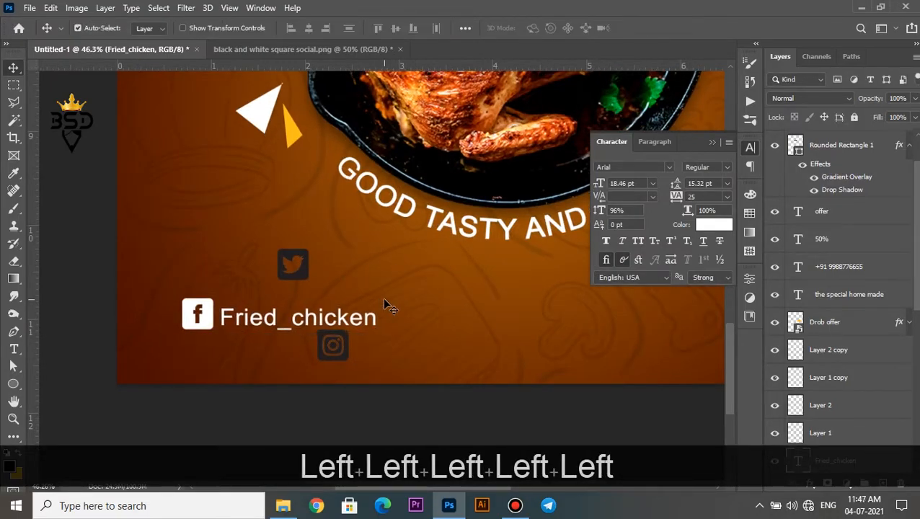
# Move the Twitter icon down toward the label row and give it a white Color Overlay.
pyautogui.click(301, 270)
pyautogui.moveTo(300, 273); pyautogui.dragTo(282, 364)
pyautogui.click(809, 483)
pyautogui.click(822, 433)
pyautogui.click(863, 189)
# Duplicate the Fried_chicken label for the Twitter icon and nudge icon and label into line with the Facebook pair.
pyautogui.scroll(2, 428, 339)
pyautogui.click(173, 336)
pyautogui.moveTo(172, 333); pyautogui.dragTo(440, 320)
pyautogui.moveTo(349, 323); pyautogui.dragTo(322, 332)
pyautogui.press('Left')
pyautogui.press('Left')
pyautogui.press('Left')
pyautogui.press('Left')
pyautogui.press('Left')
pyautogui.press('Down')
pyautogui.press('Down')
# Move the Instagram icon to the end of the social row and give it a white Color Overlay.
pyautogui.moveTo(176, 382); pyautogui.dragTo(549, 343)
pyautogui.click(809, 483)
pyautogui.click(827, 431)
pyautogui.click(845, 191)
# Duplicate the Fried_chicken label beside the Instagram icon and adjust the spacing of the social row.
pyautogui.scroll(-3, 447, 346)
pyautogui.scroll(2, 448, 344)
pyautogui.moveTo(425, 323)
pyautogui.mouseDown()
pyautogui.moveTo(224, 330)
pyautogui.moveTo(472, 327)
pyautogui.moveTo(440, 331)
pyautogui.mouseUp()
pyautogui.rightClick(217, 328)
pyautogui.click(225, 336)
pyautogui.scroll(-5, 325, 315)
pyautogui.scroll(-3, 382, 333)
pyautogui.moveTo(310, 341); pyautogui.dragTo(333, 336)
pyautogui.scroll(1, 334, 337)
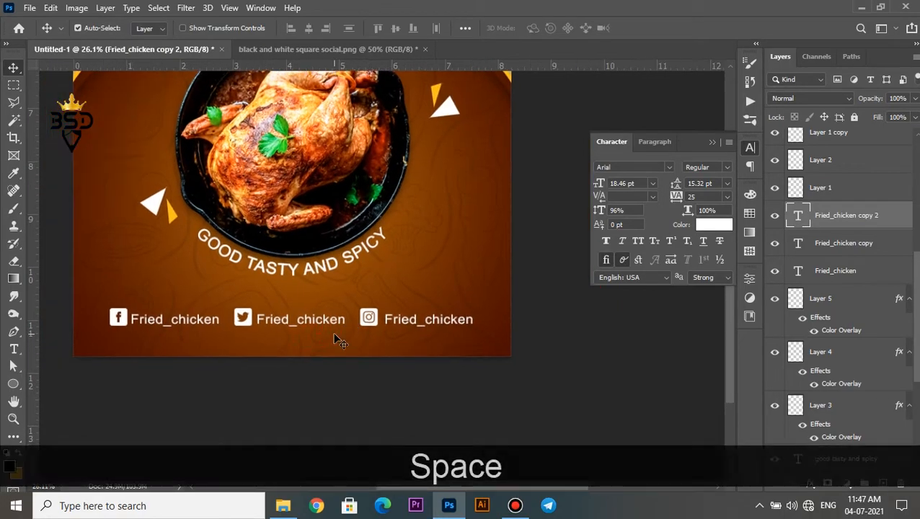
# Nudge the Instagram and Twitter labels left so they sit closer to their icons.
pyautogui.press('Left')
pyautogui.press('Left')
pyautogui.press('Left')
pyautogui.press('Left')
pyautogui.press('Left')
pyautogui.click(339, 322)
pyautogui.press('Left')
# Select all three social icons with their labels and scale the row down to about 82%.
pyautogui.scroll(-2, 344, 328)
pyautogui.click(836, 270)
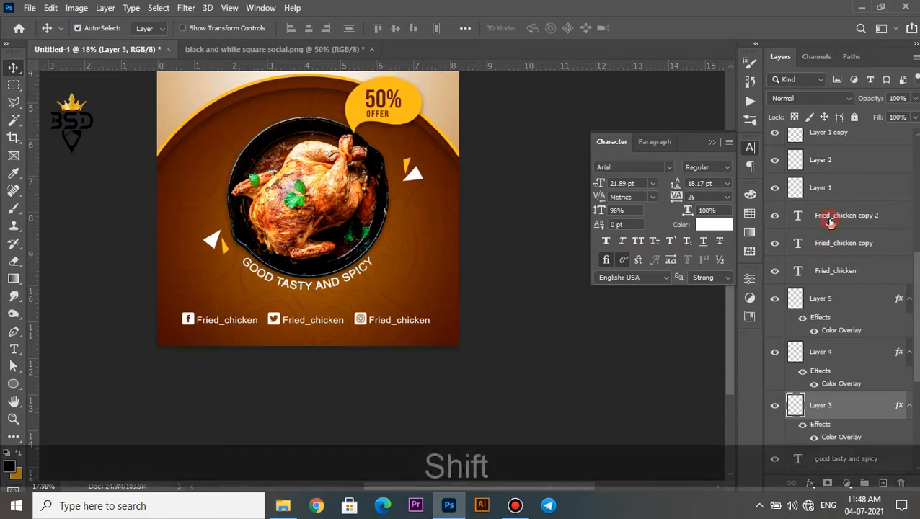
pyautogui.keyDown('shift'); pyautogui.click(844, 215); pyautogui.keyUp('shift')
pyautogui.hotkey('ctrl', 't')
pyautogui.moveTo(427, 315); pyautogui.dragTo(404, 312)
pyautogui.press('Return')
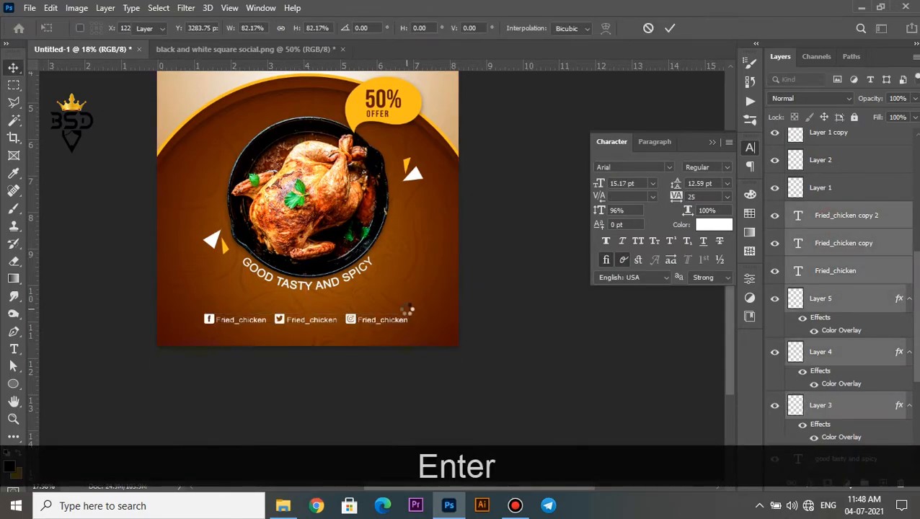
# Select the Facebook icon together with its Fried_chicken label and shift the pair left, away from the Twitter pair.
pyautogui.scroll(-1, 355, 289)
pyautogui.scroll(3, 320, 294)
pyautogui.rightClick(303, 297)
pyautogui.click(328, 303)
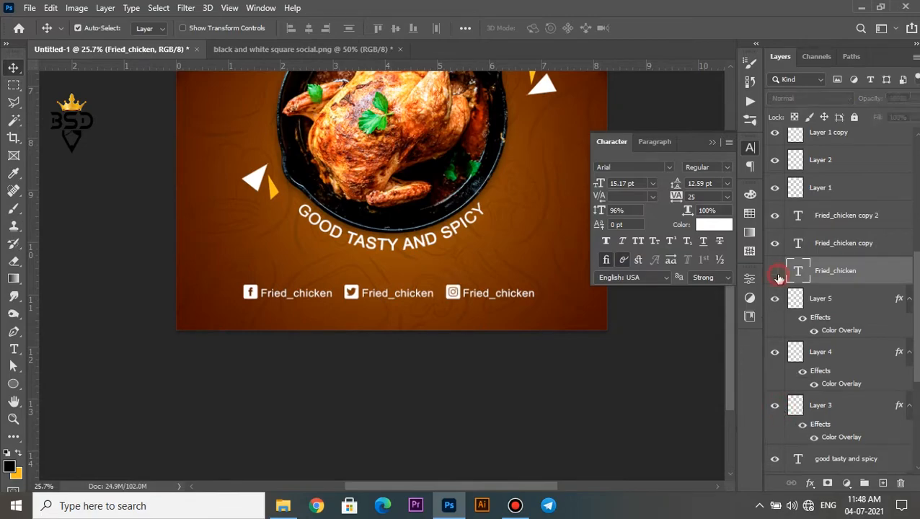
pyautogui.rightClick(302, 288)
pyautogui.click(271, 297)
pyautogui.rightClick(255, 291)
pyautogui.click(284, 302)
pyautogui.keyDown('ctrl'); pyautogui.click(830, 271); pyautogui.keyUp('ctrl')
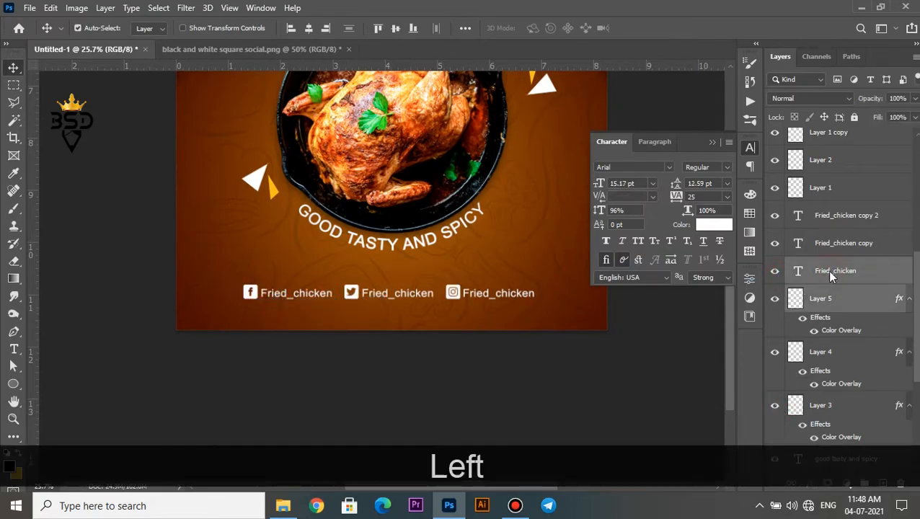
# Select the Instagram icon together with its Fried_chicken label and nudge the pair right to even out the row's spacing.
pyautogui.click(534, 299)
pyautogui.rightClick(455, 292)
pyautogui.click(479, 299)
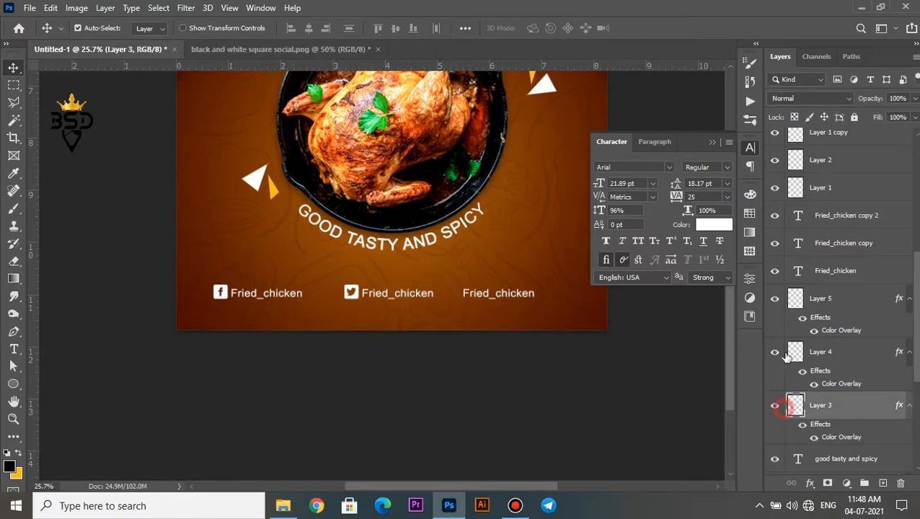
pyautogui.keyDown('ctrl'); pyautogui.click(820, 220); pyautogui.keyUp('ctrl')
pyautogui.press('Right')
pyautogui.press('Right')
pyautogui.press('Right')
pyautogui.press('Right')
pyautogui.press('Right')
pyautogui.press('Right')
pyautogui.press('Right')
pyautogui.press('Right')
pyautogui.press('Right')
pyautogui.press('Right')
pyautogui.press('Right')
pyautogui.press('Right')
pyautogui.press('Right')
pyautogui.press('Right')
pyautogui.press('Right')
pyautogui.press('Right')
pyautogui.press('Right')
pyautogui.press('Right')
pyautogui.press('Right')
pyautogui.press('Right')
pyautogui.press('Right')
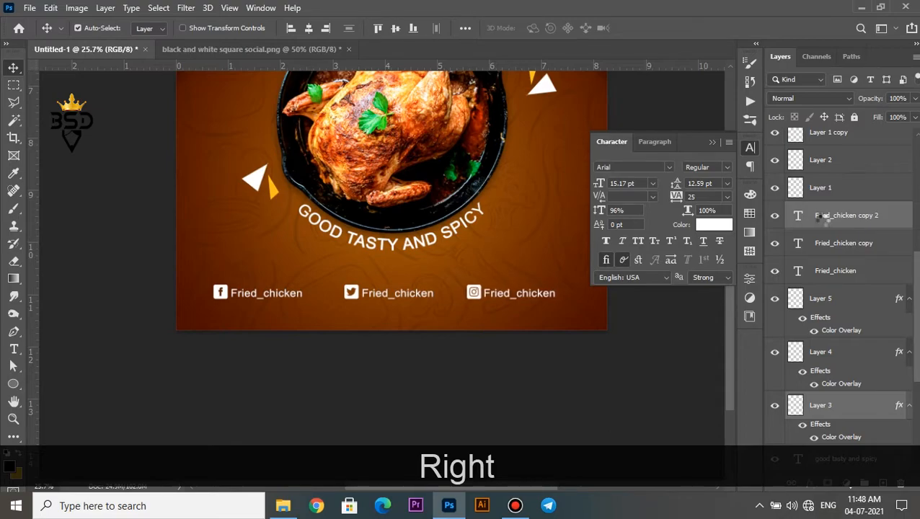
pyautogui.press('Right')
pyautogui.press('Right')
pyautogui.press('Right')
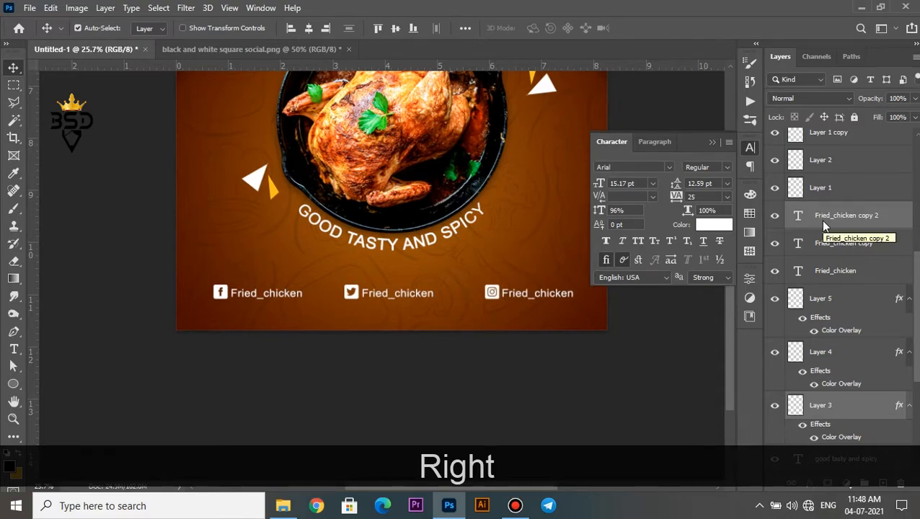
# Fit the whole flyer in view and check the overall layout.
pyautogui.hotkey('ctrl', '0')
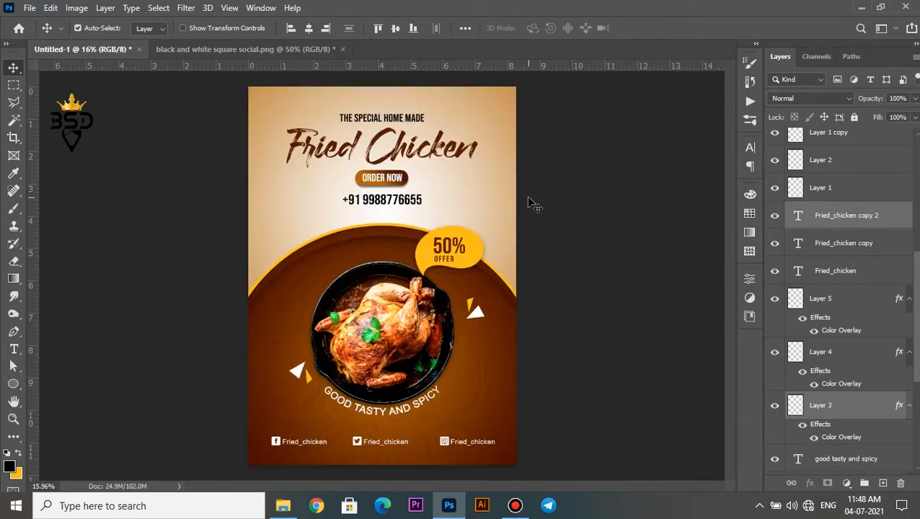
pyautogui.press('z')
pyautogui.rightClick(475, 208)
pyautogui.click(504, 212)
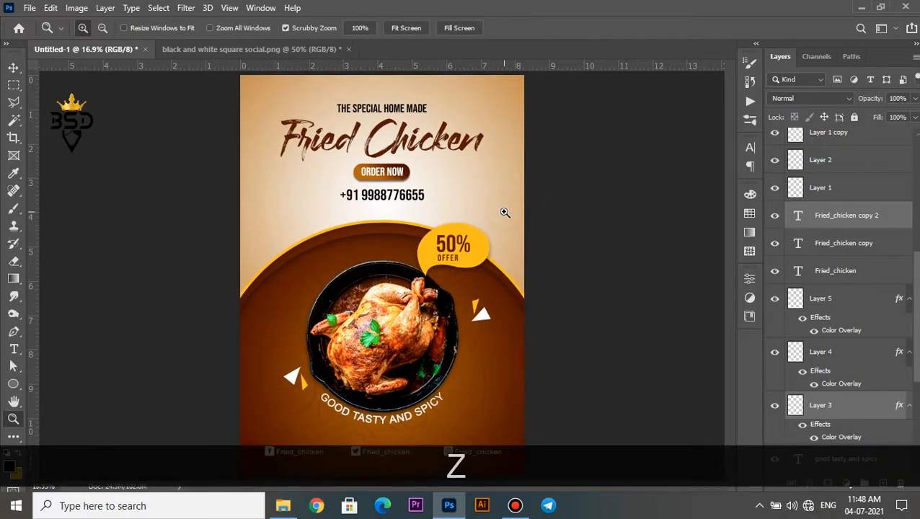
pyautogui.press('v')
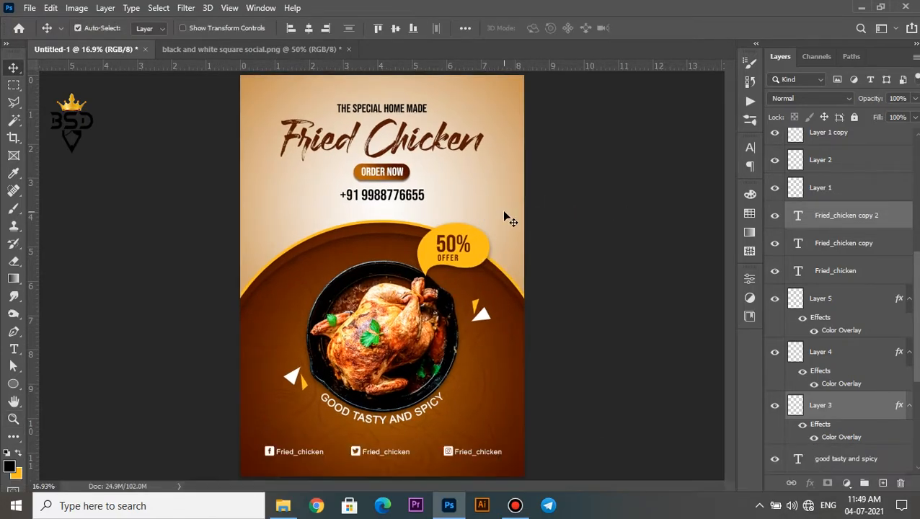